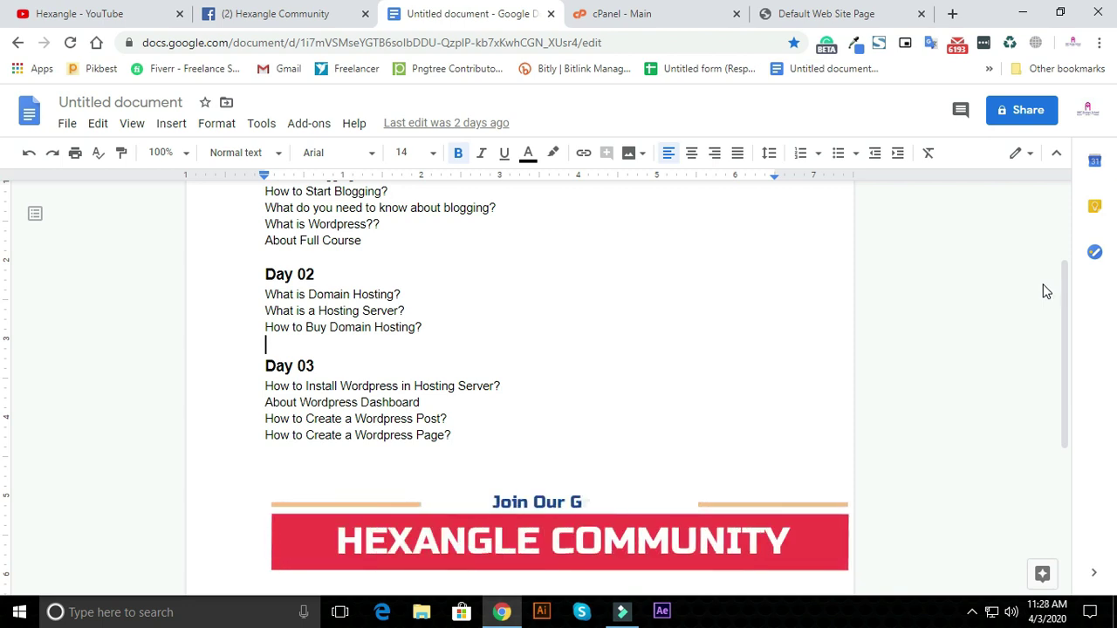
click(499, 337)
click(559, 372)
click(546, 397)
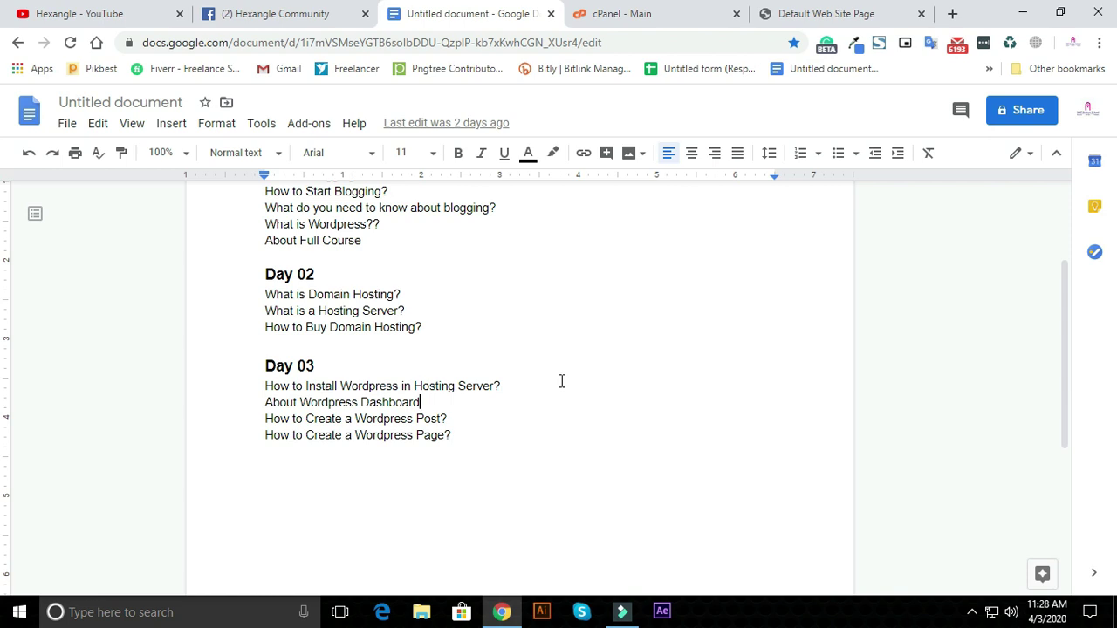
Switch to cPanel, search its functions for "softa" and open the Softaculous Apps Installer.
click(611, 13)
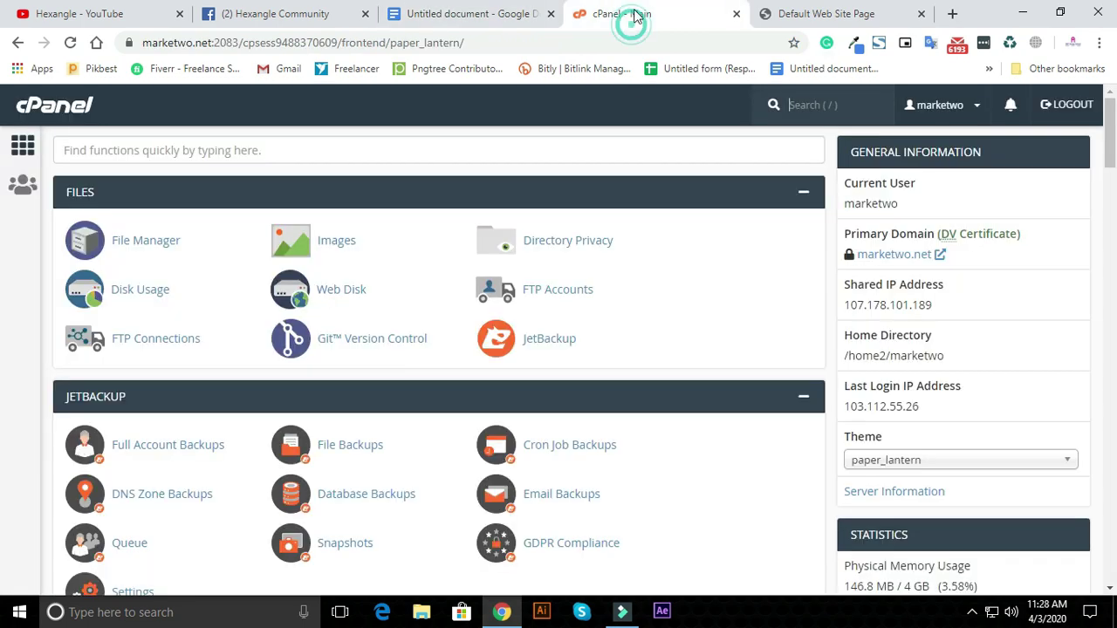
scroll(716, 305, down, 2)
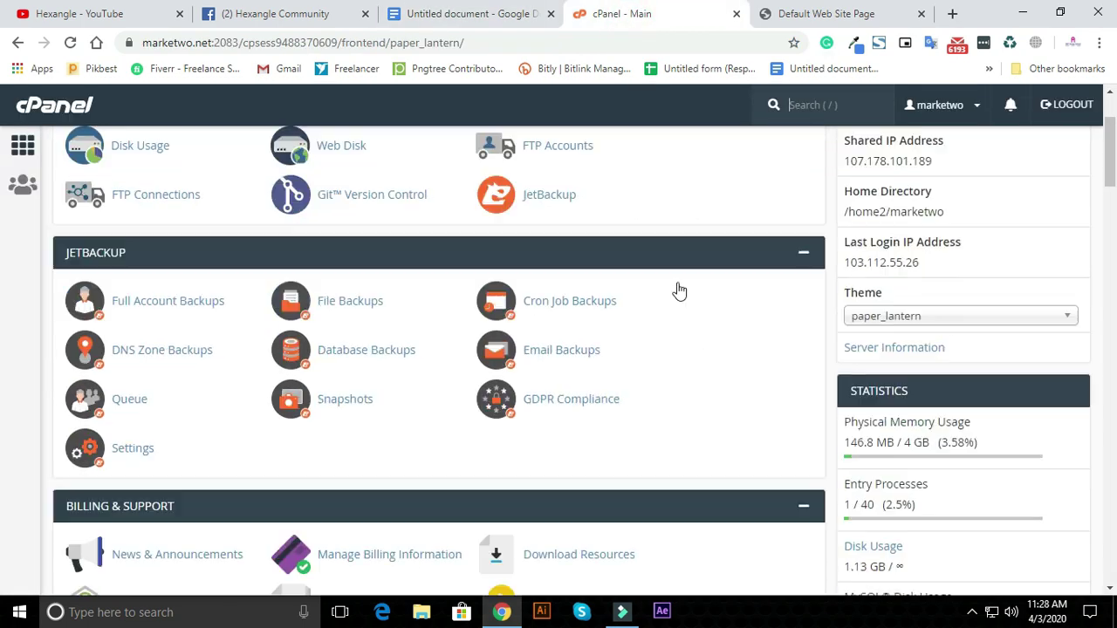
scroll(686, 289, up, 2)
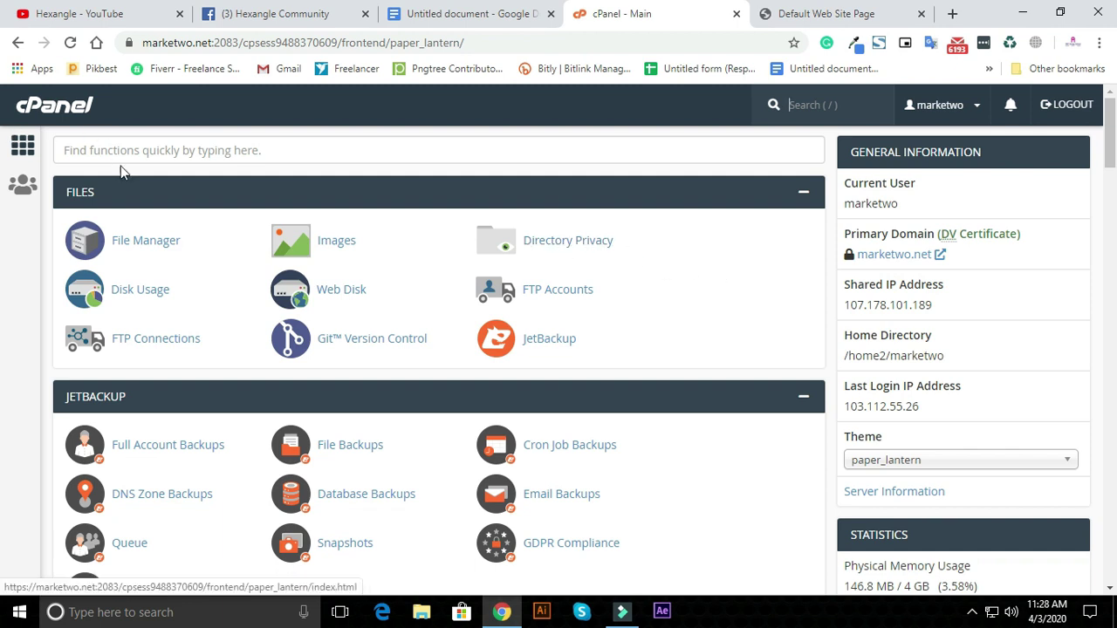
click(276, 150)
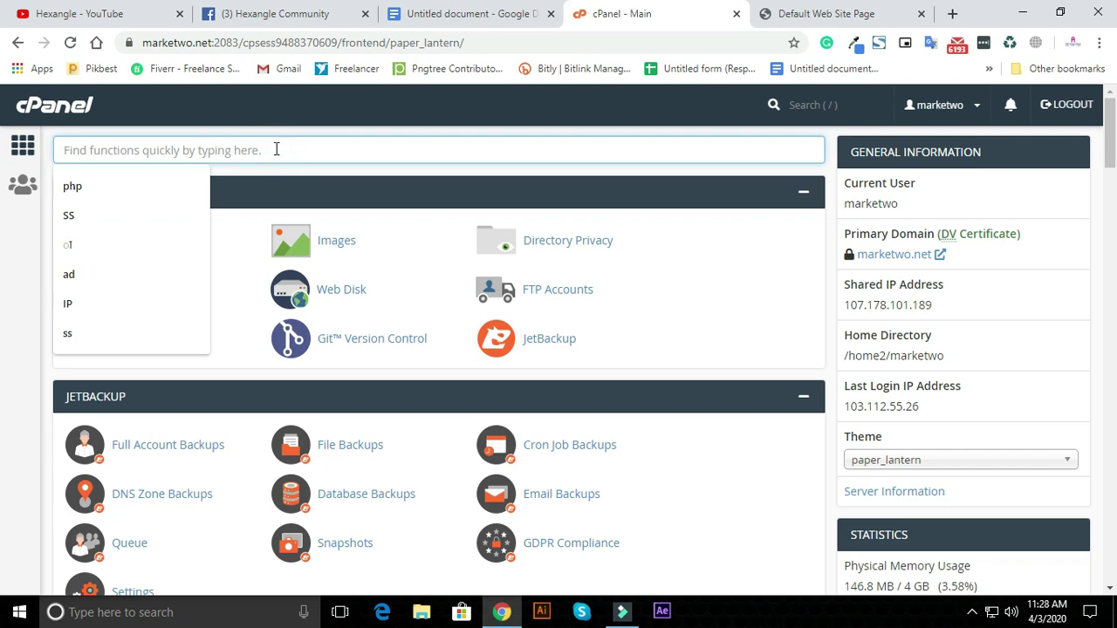
text(soft)
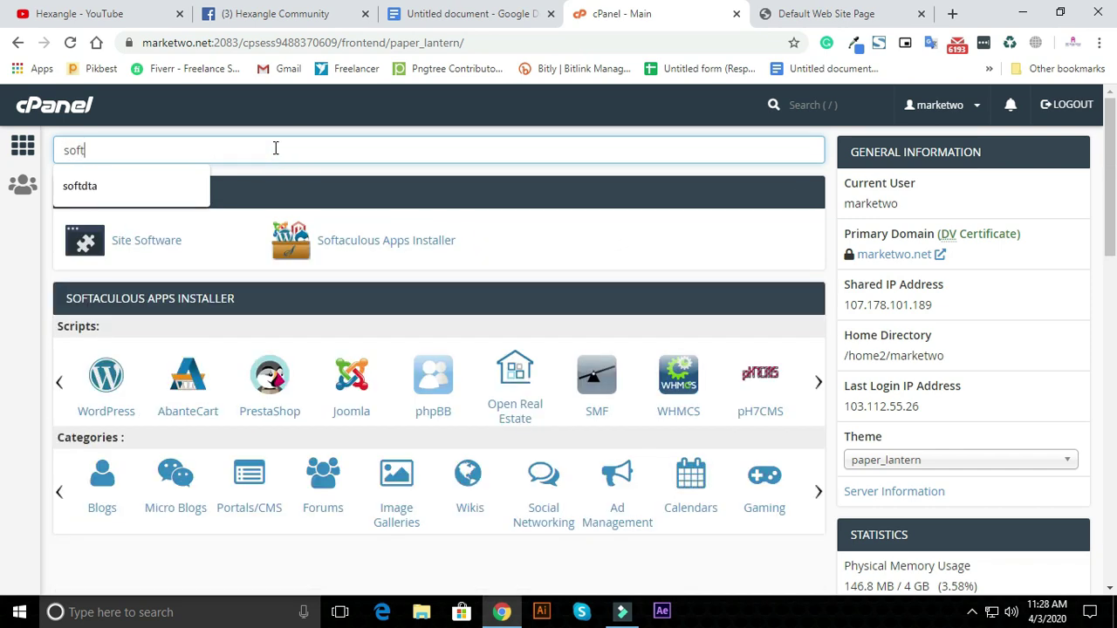
text(a)
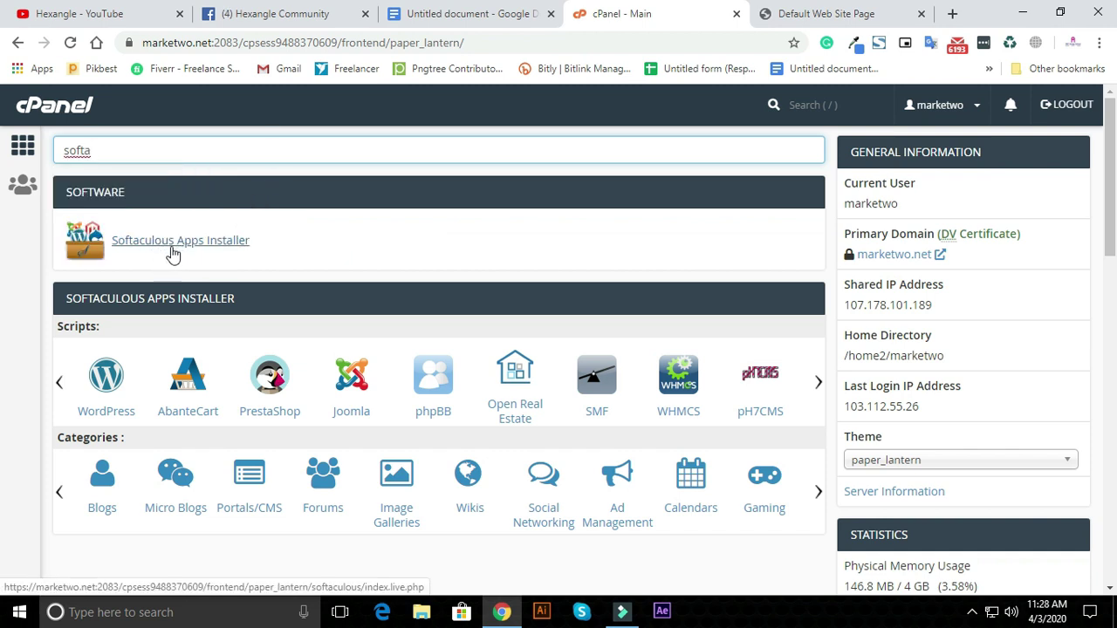
click(177, 248)
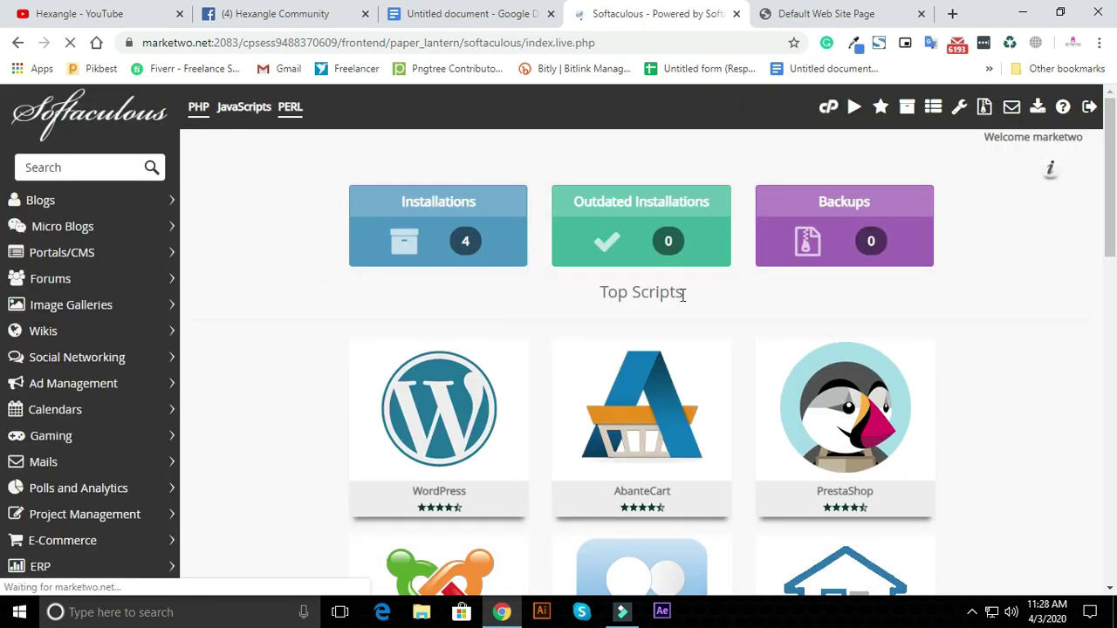
Look through the Top Scripts offered in Softaculous, down to the news section and back.
scroll(488, 308, down, 2)
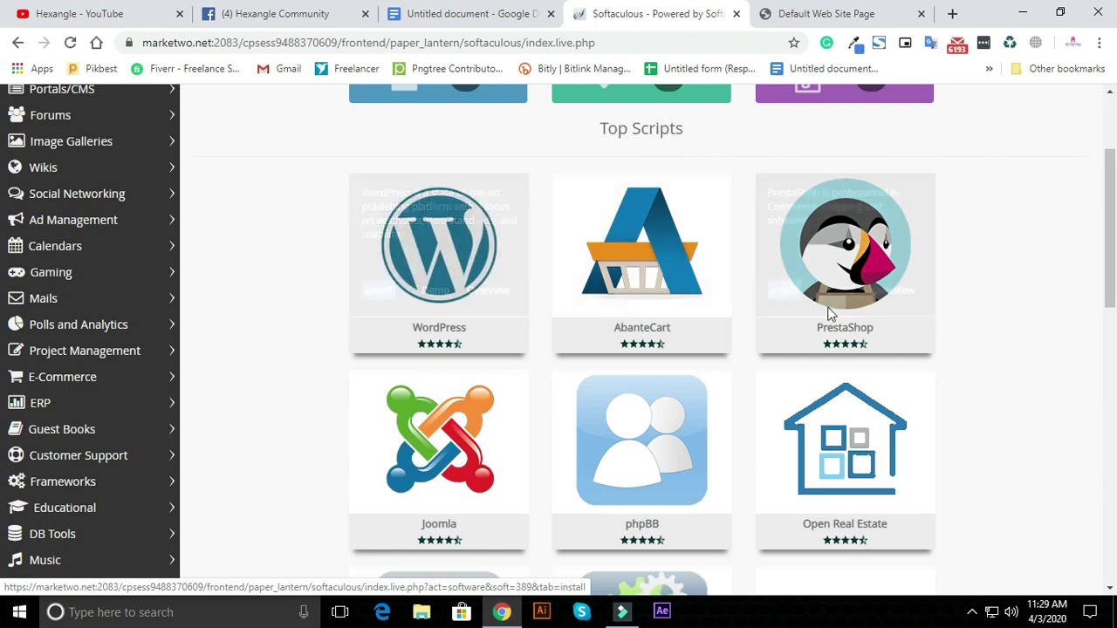
scroll(905, 311, down, 1)
scroll(916, 301, down, 4)
scroll(755, 293, up, 4)
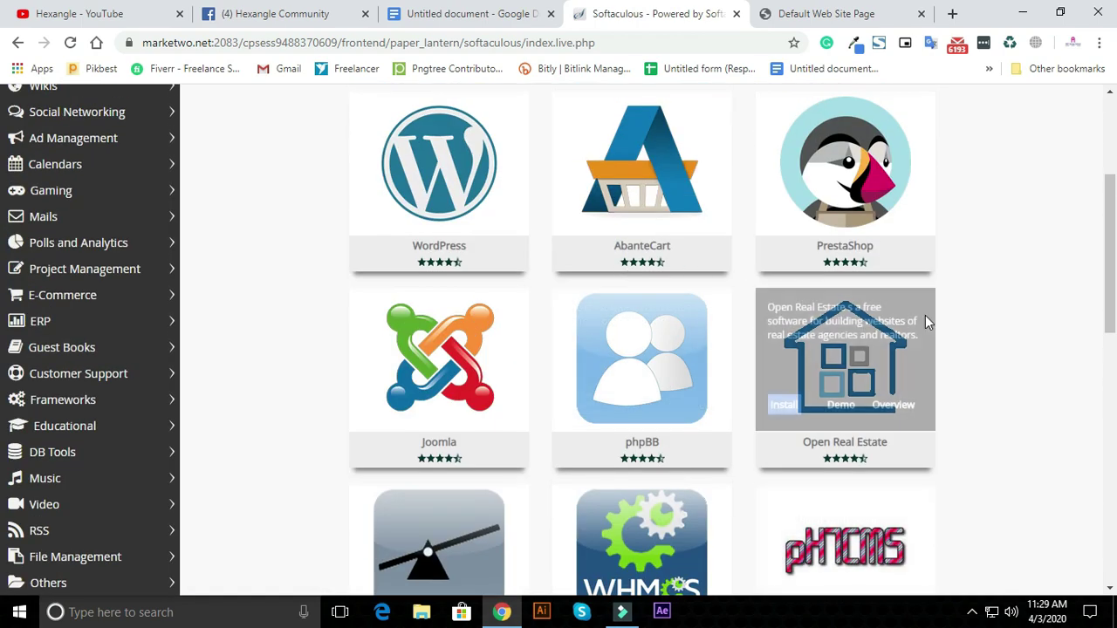
scroll(962, 337, down, 4)
scroll(925, 337, up, 5)
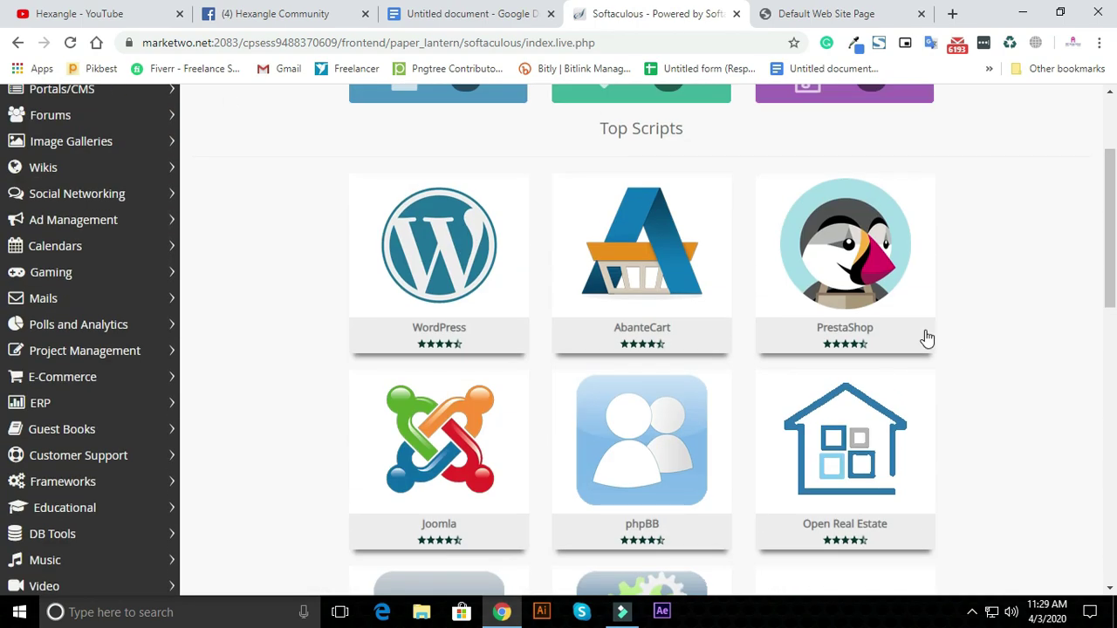
scroll(873, 316, down, 10)
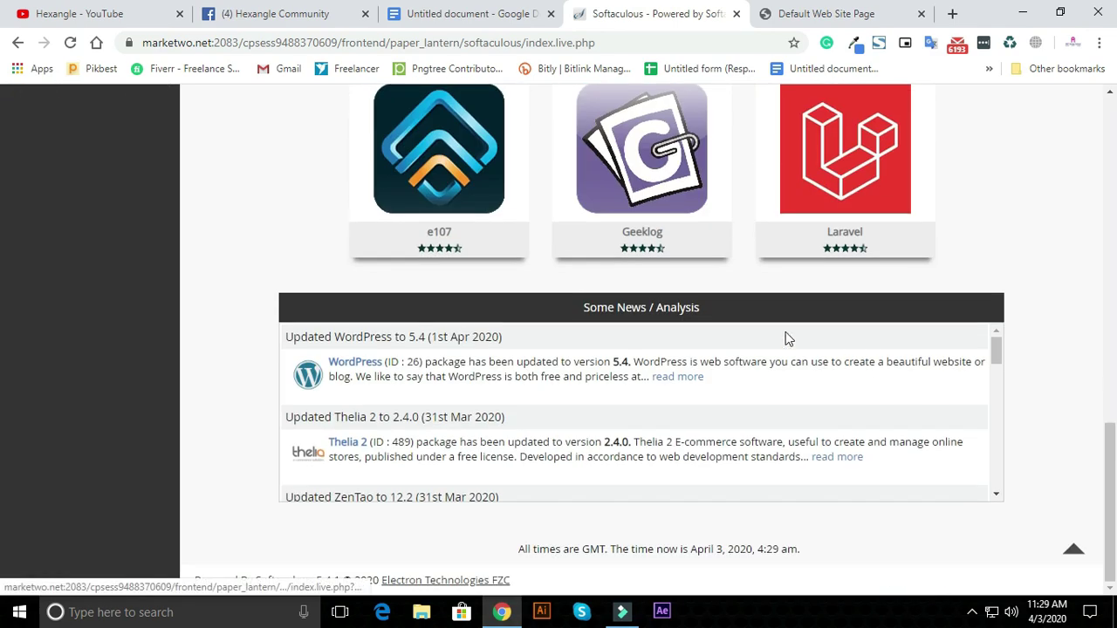
scroll(1039, 316, up, 10)
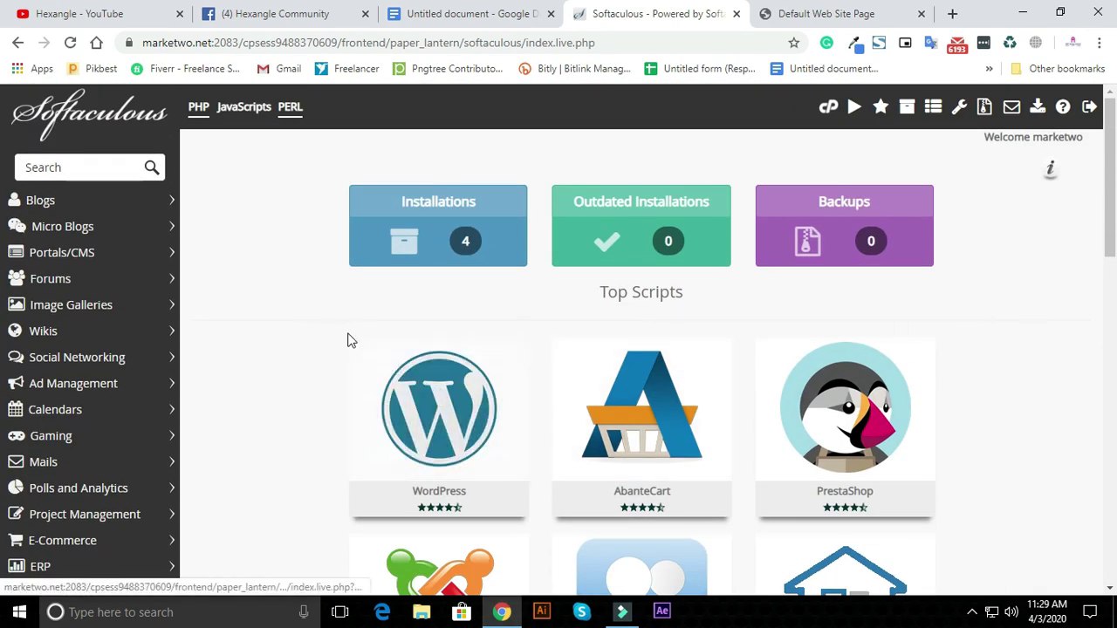
Start a WordPress installation from the Top Scripts and choose version 5.4.
mouse_move(469, 409)
click(382, 456)
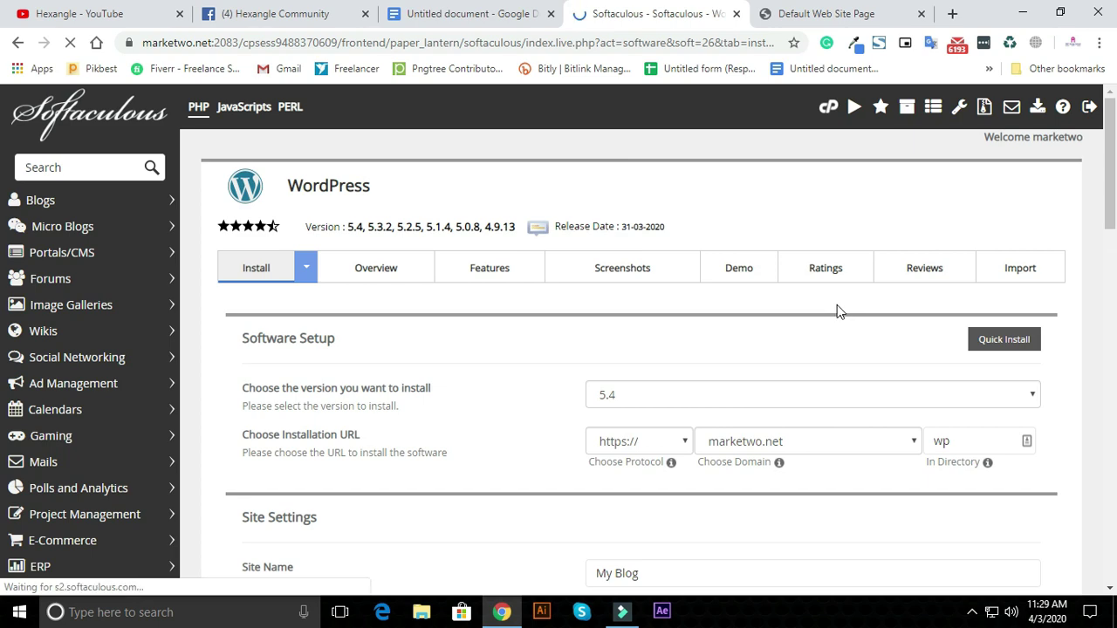
scroll(833, 311, down, 2)
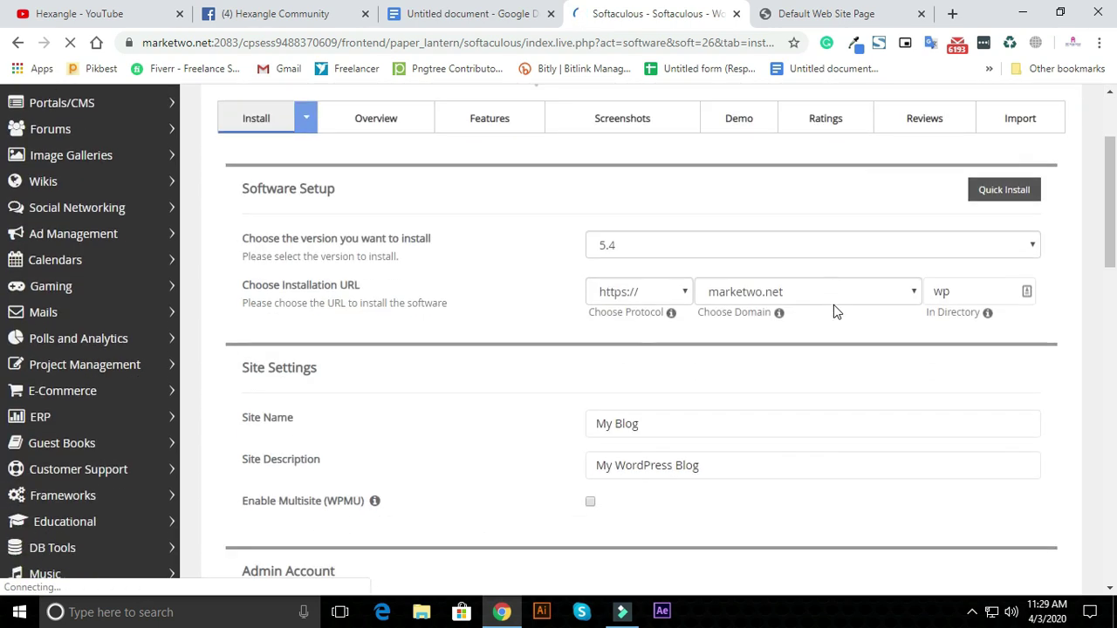
scroll(681, 274, up, 1)
click(681, 314)
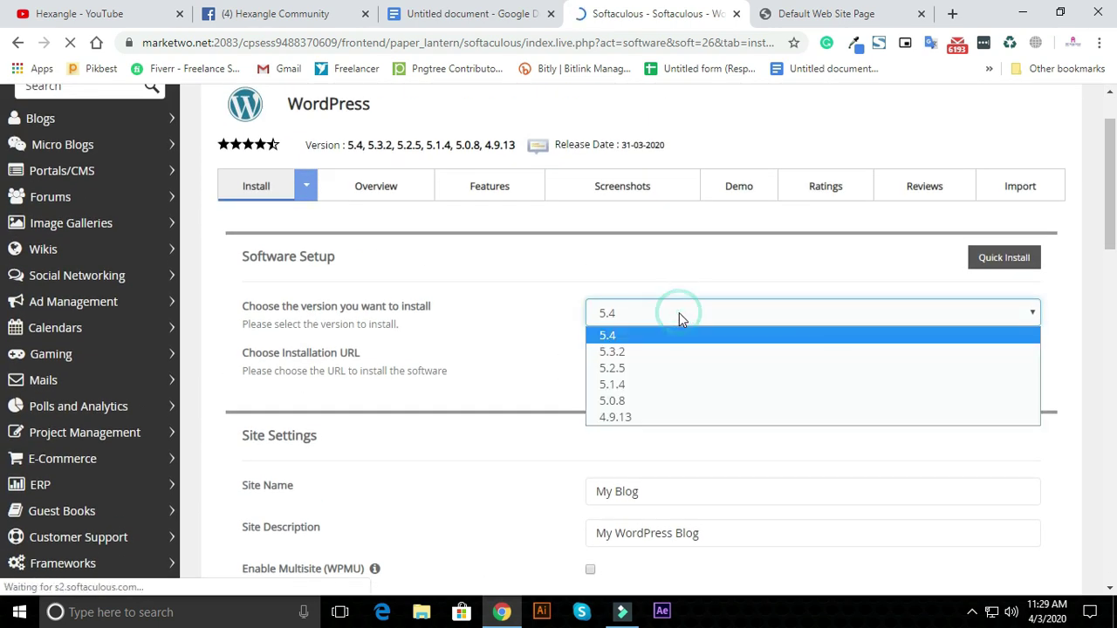
click(628, 334)
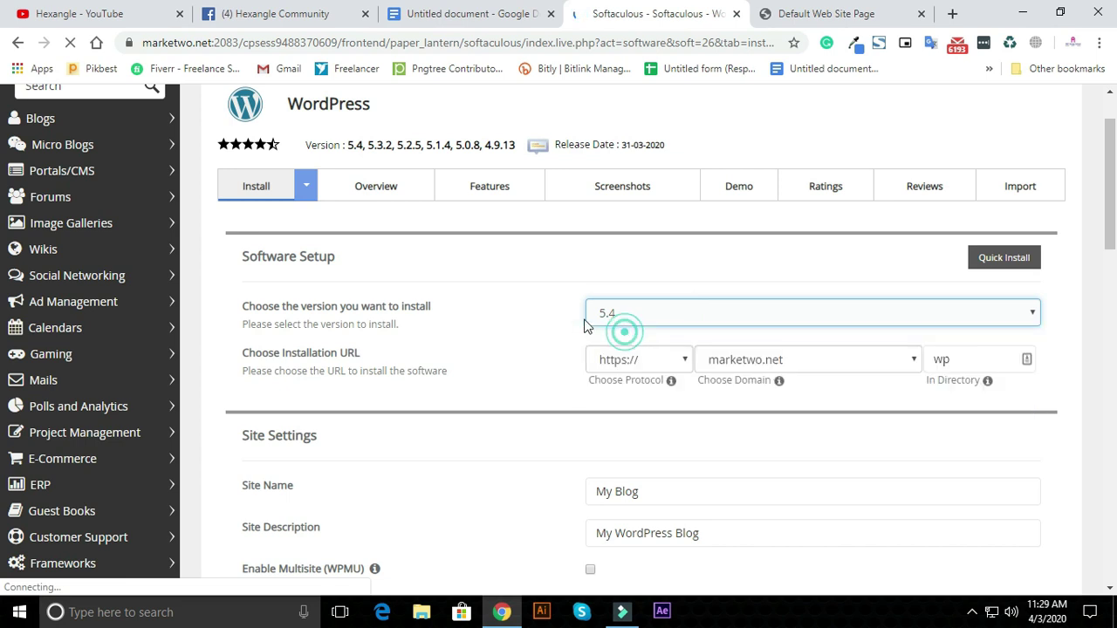
click(785, 361)
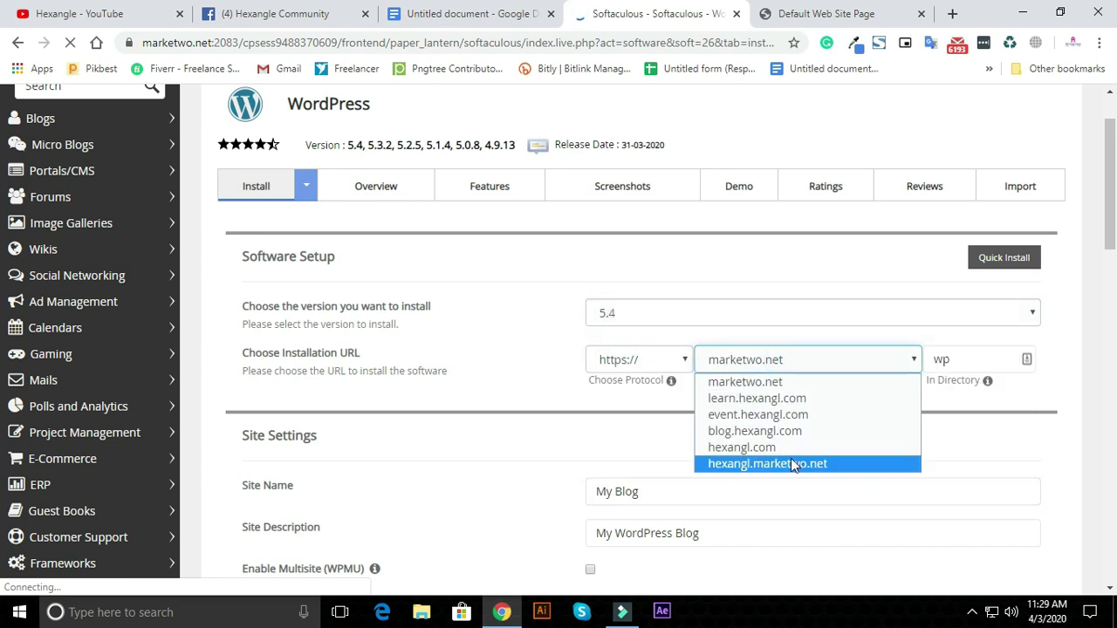
click(748, 362)
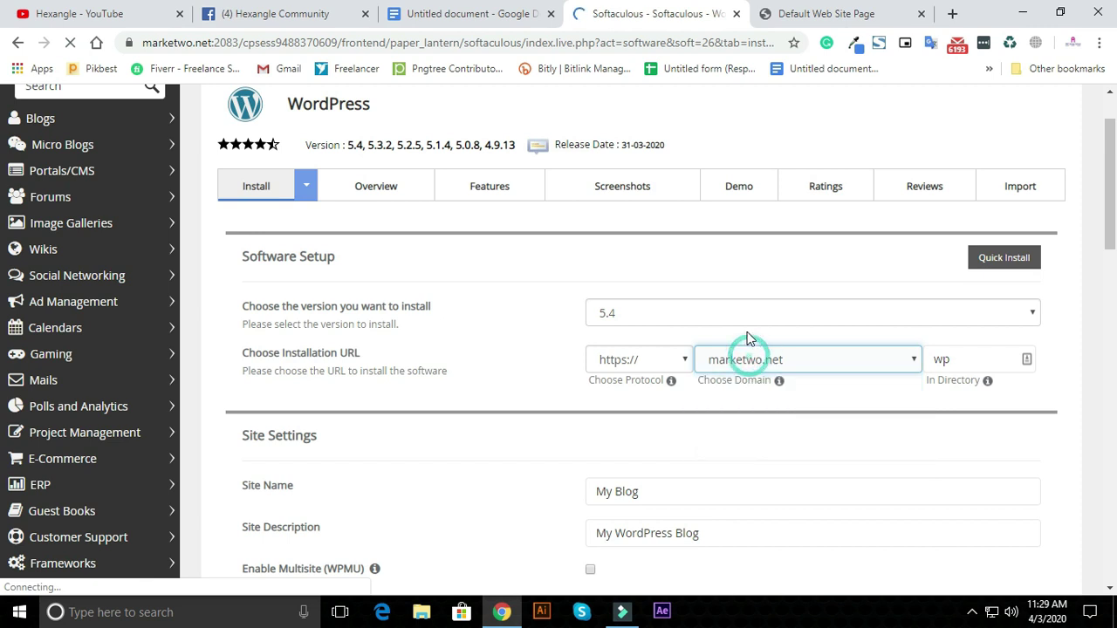
click(780, 362)
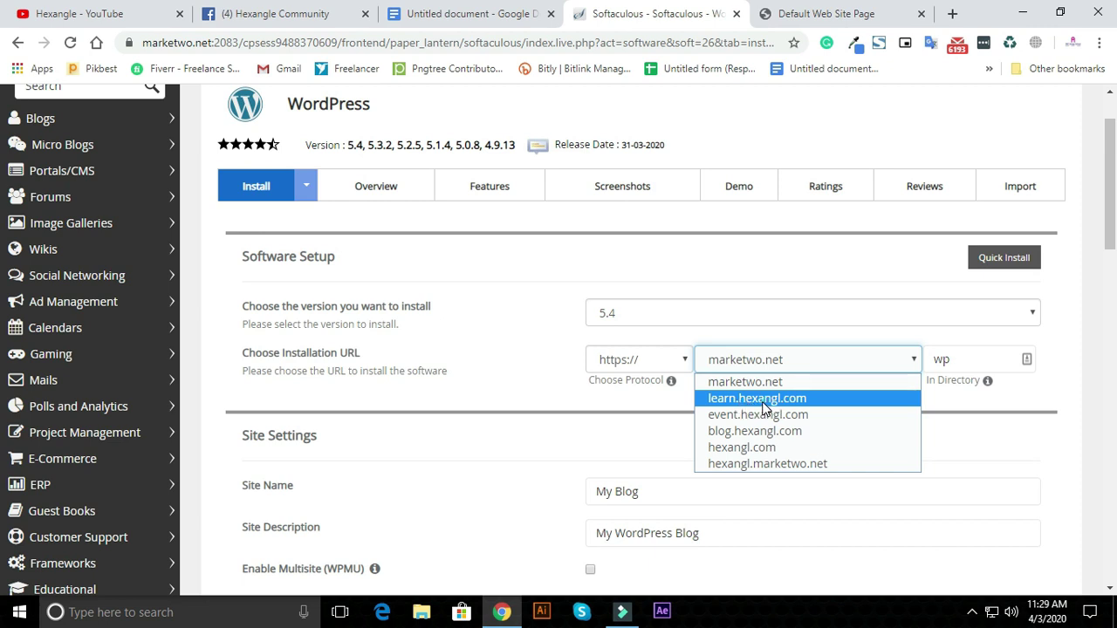
click(766, 401)
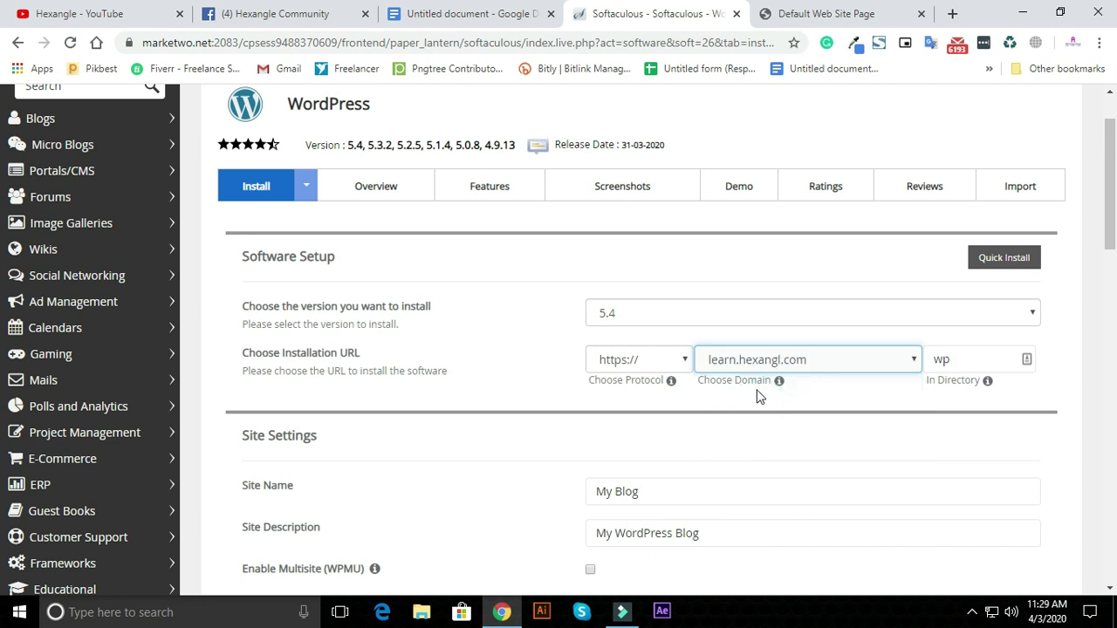
double_click(958, 360)
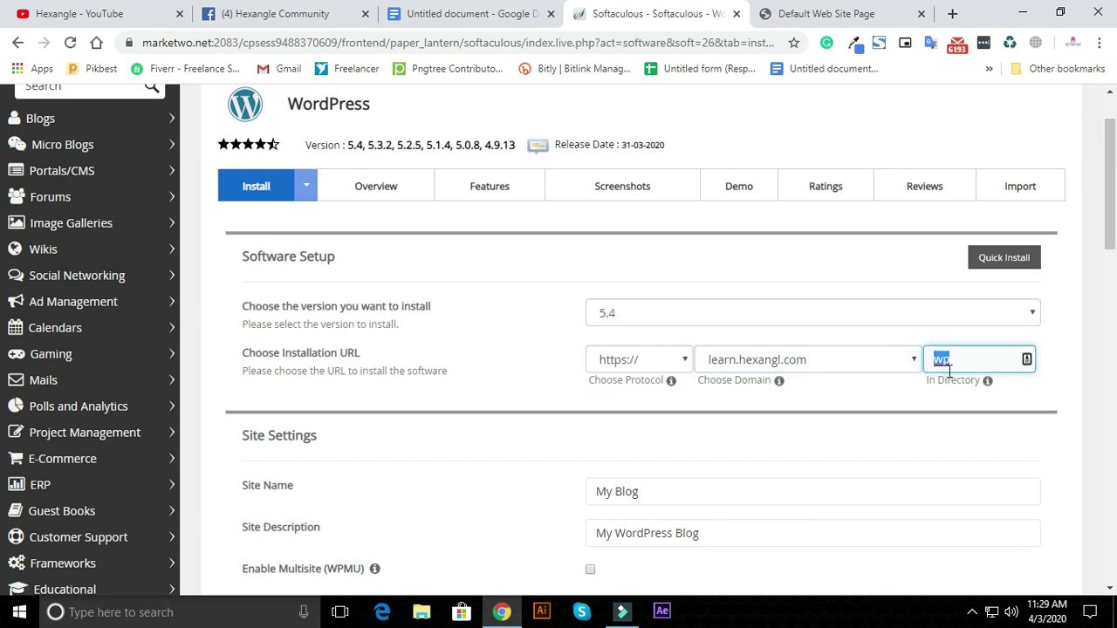
key(BackSpace)
click(849, 386)
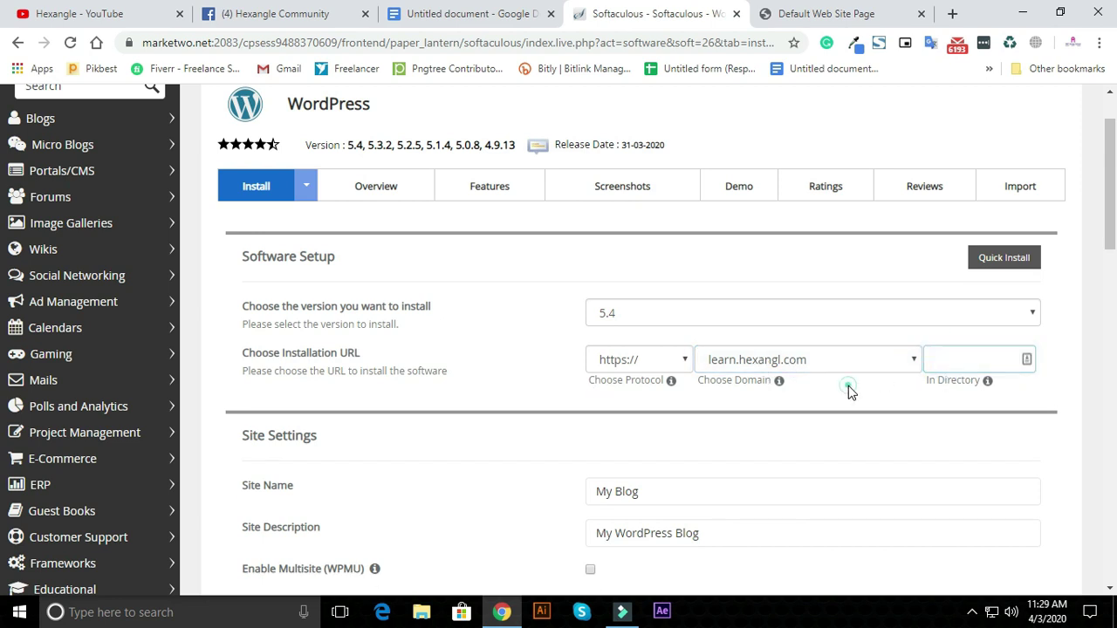
click(649, 358)
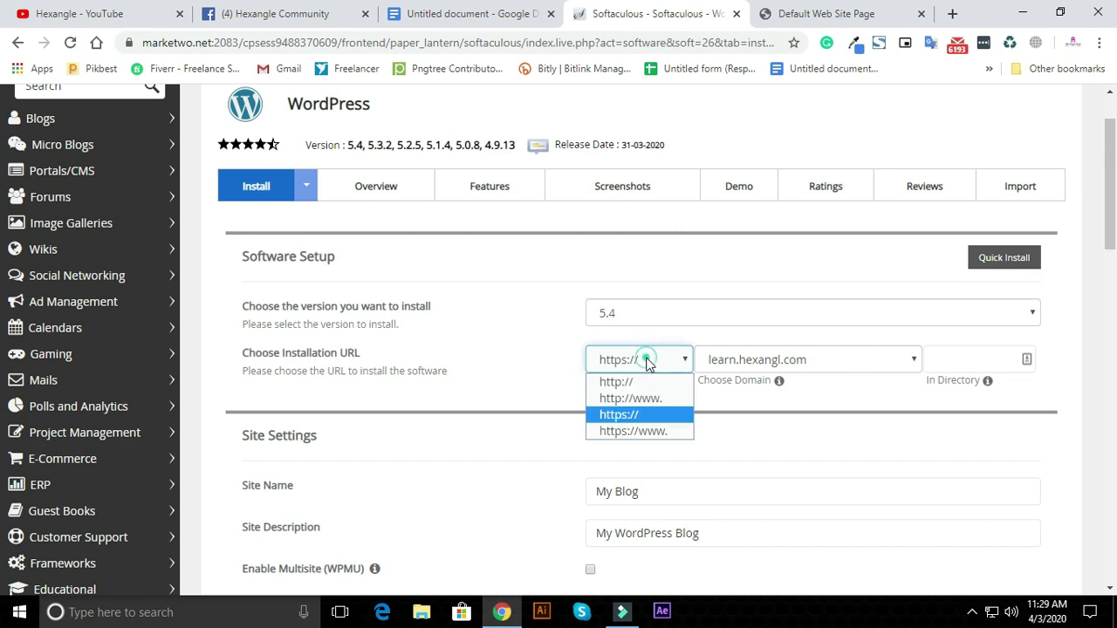
click(634, 419)
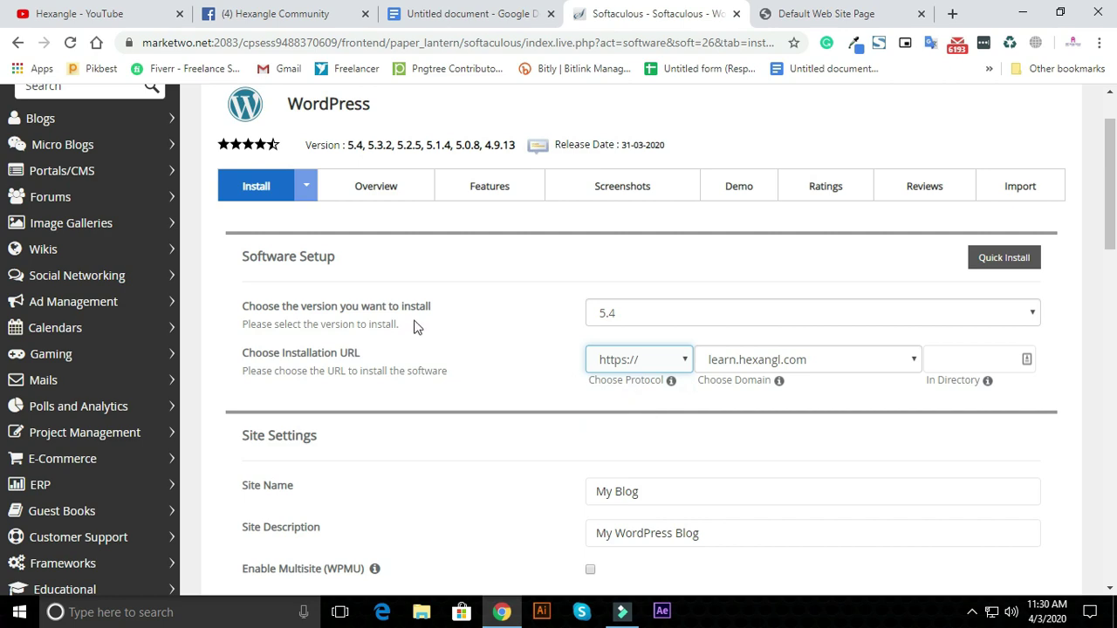
Replace the site name with "Learn Hexangle" in the site settings.
scroll(724, 316, down, 1)
scroll(715, 316, down, 1)
click(669, 326)
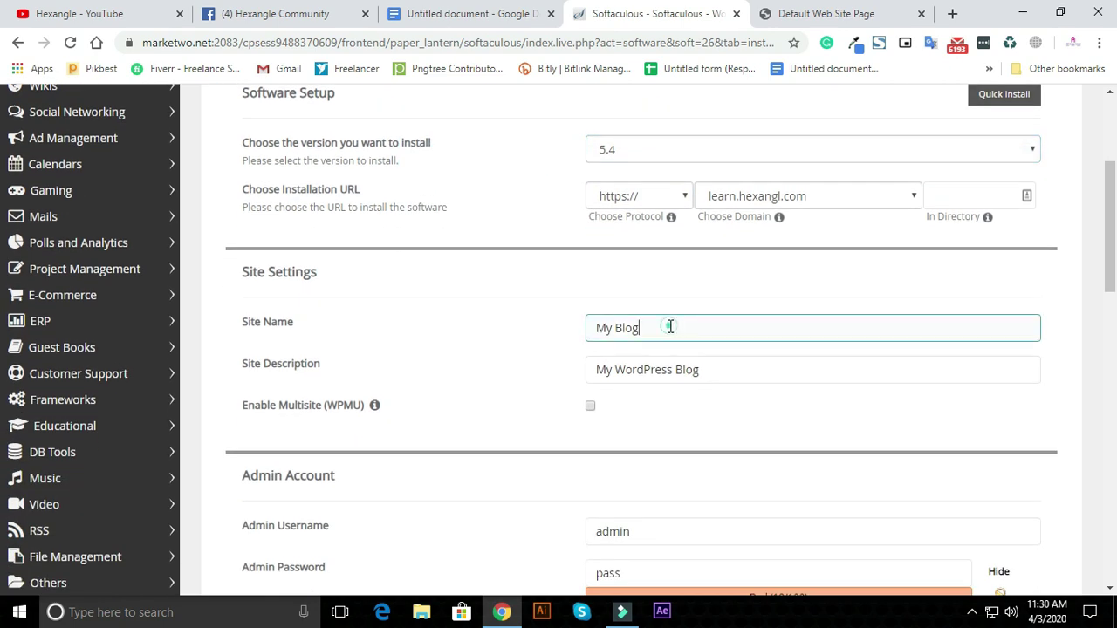
key(ctrl+a)
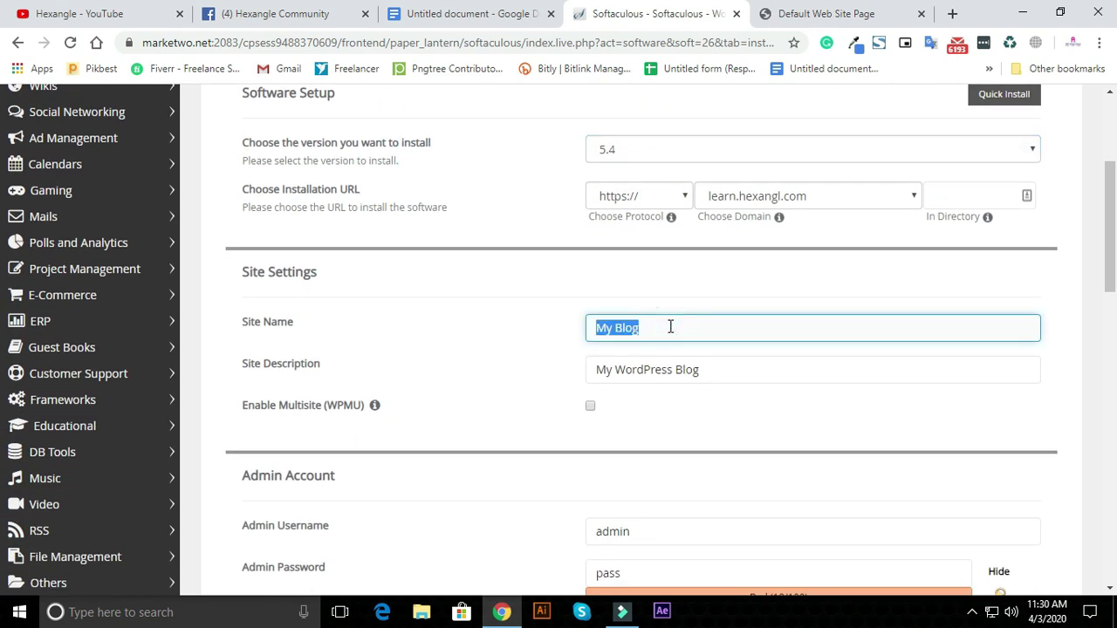
text(Learn)
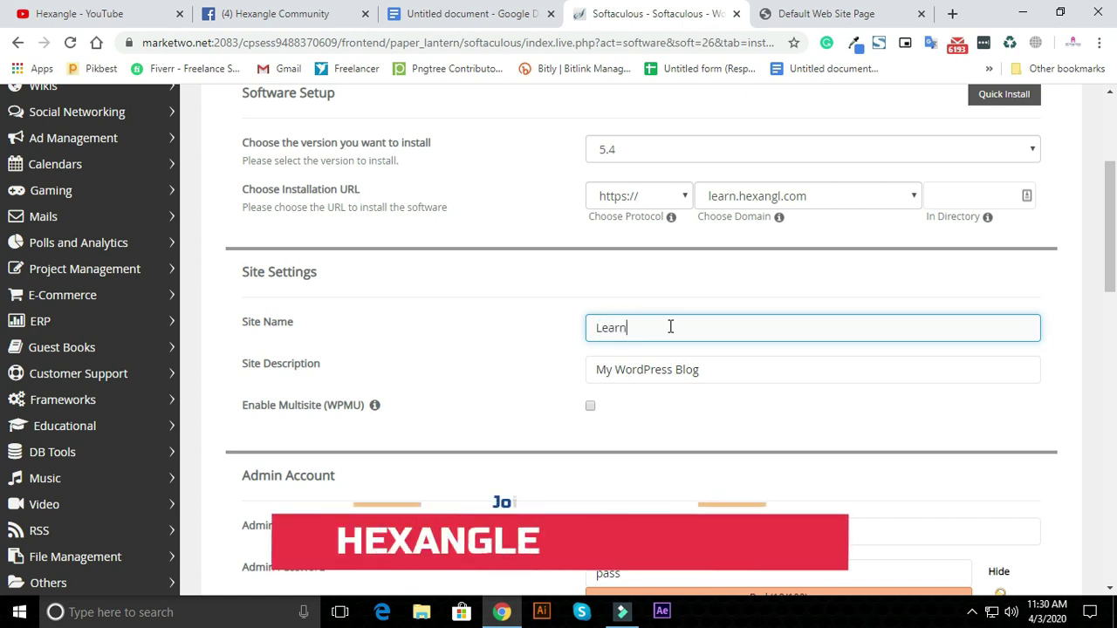
text( Hexangle)
Set the site description to "Learn Better For Your Self".
key(Tab)
text(Lea)
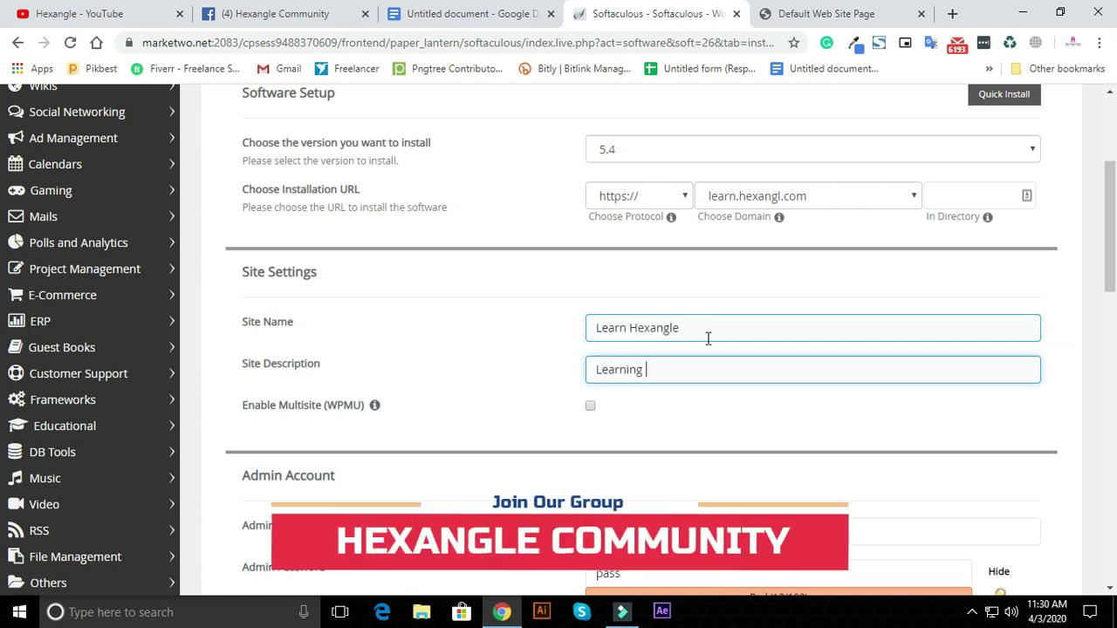
text(rning)
key(BackSpace)
key(BackSpace)
key(BackSpace)
key(BackSpace)
text(Better For)
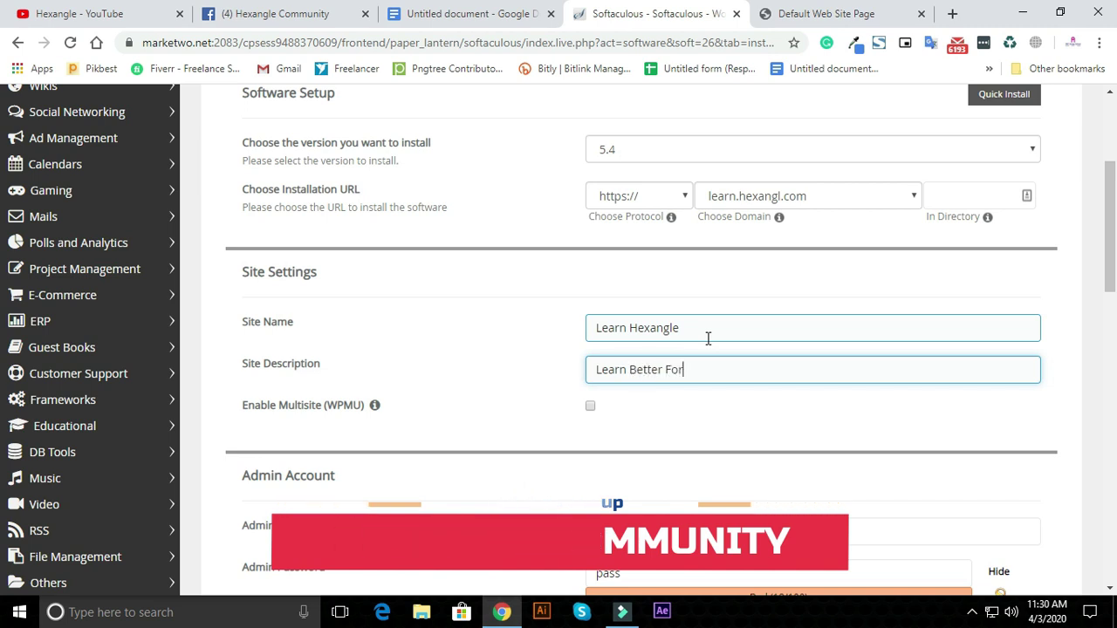
text( Your Self)
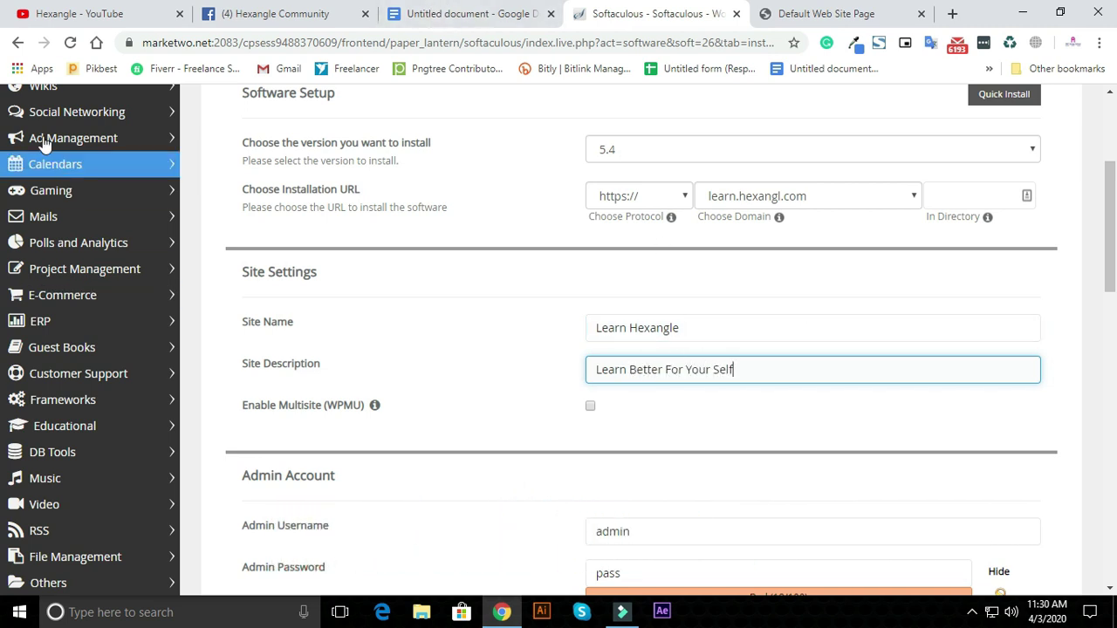
triple_click(680, 359)
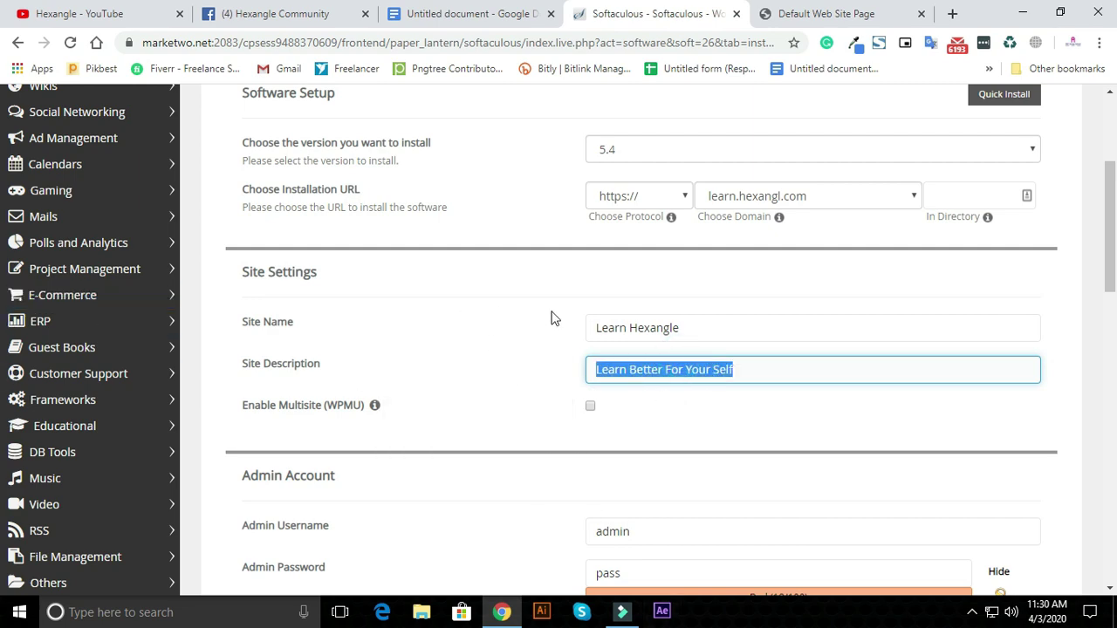
click(463, 342)
Set the admin username to admin_hexangle and fill in a strong admin password in the Admin Account section.
scroll(561, 249, down, 4)
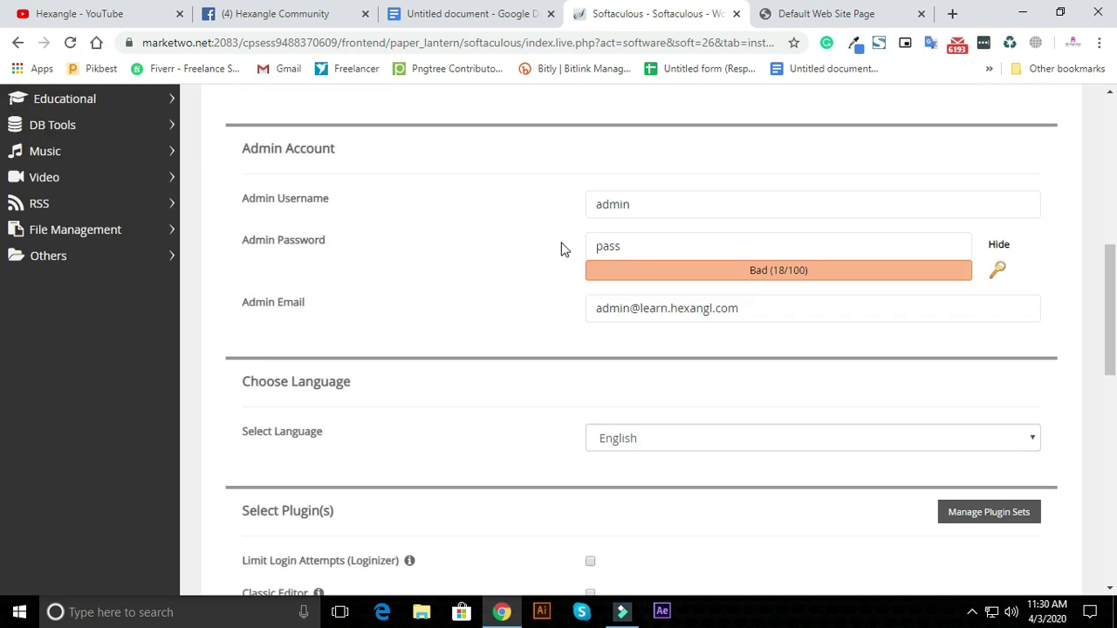
scroll(776, 332, up, 2)
click(734, 372)
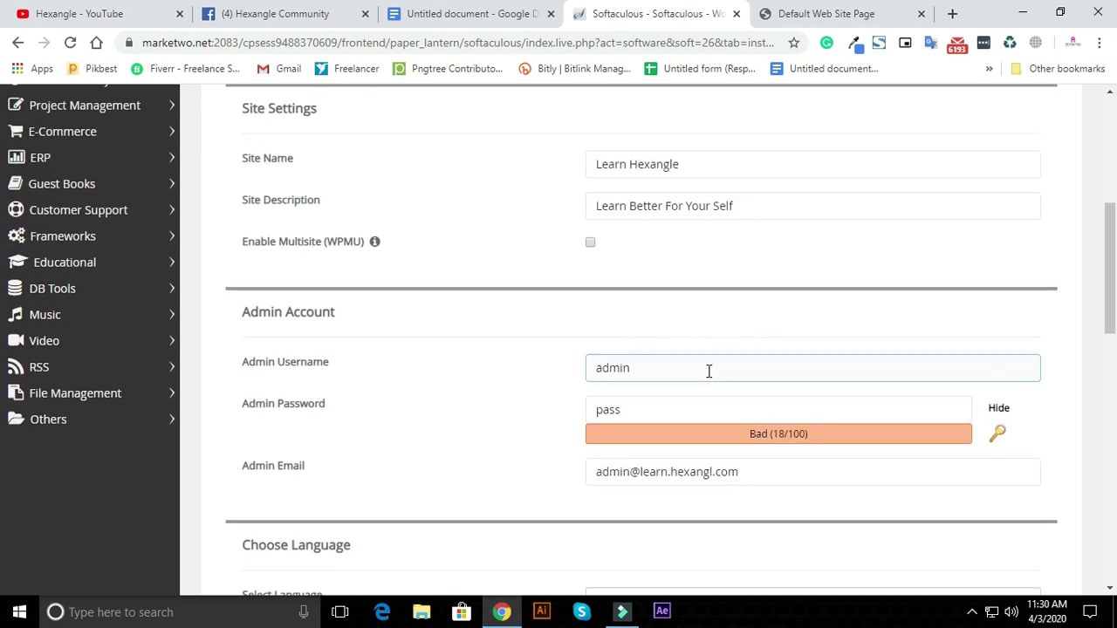
click(653, 367)
double_click(654, 366)
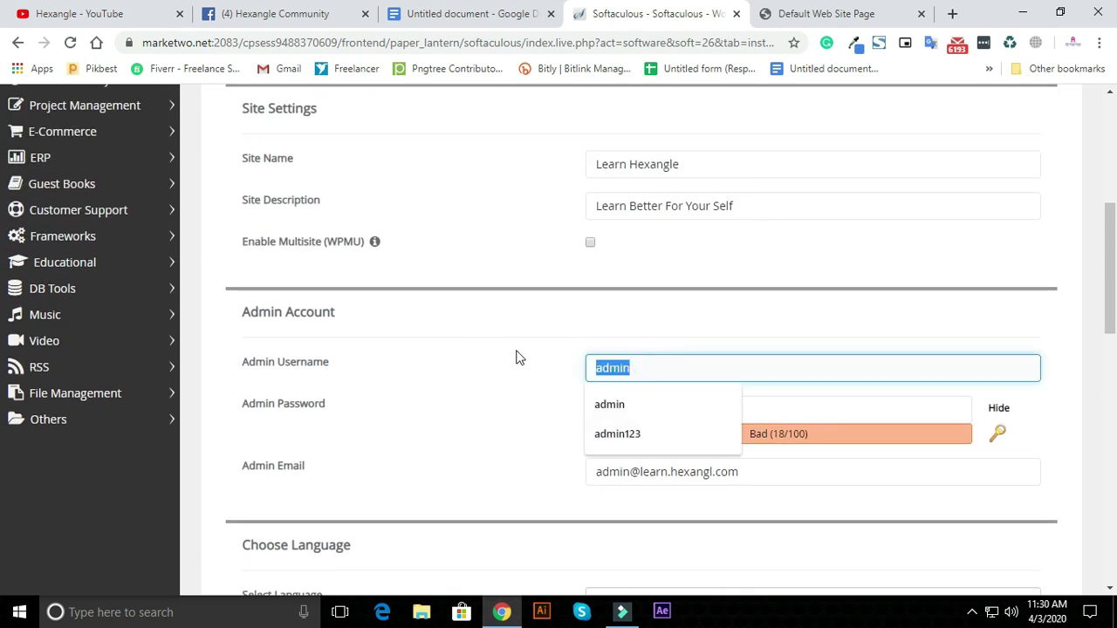
click(623, 358)
click(656, 359)
double_click(656, 358)
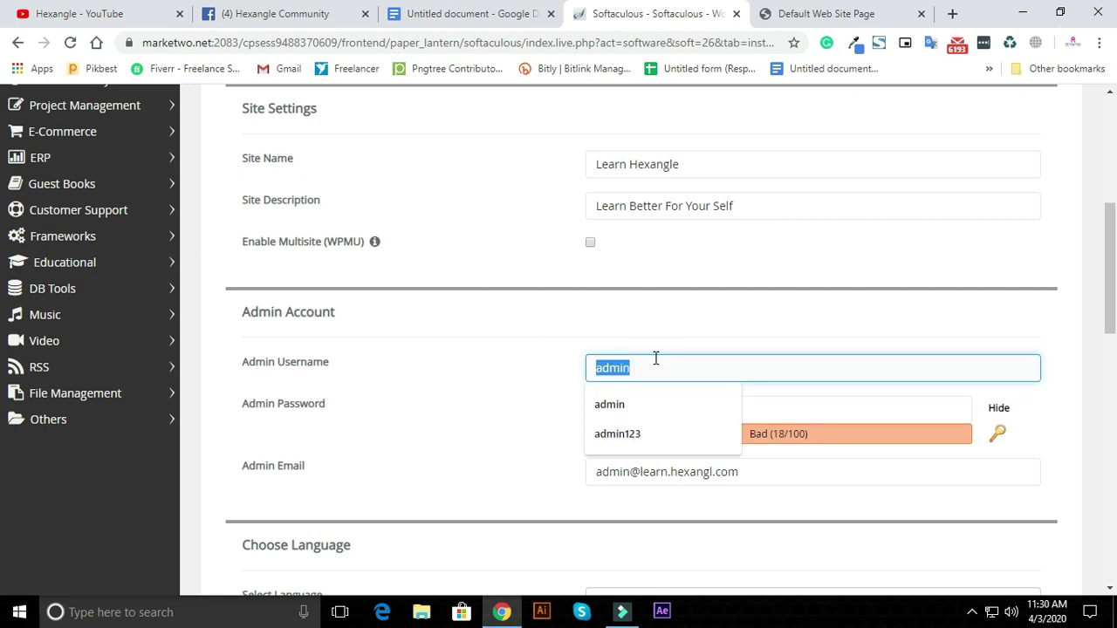
click(656, 365)
text(_)
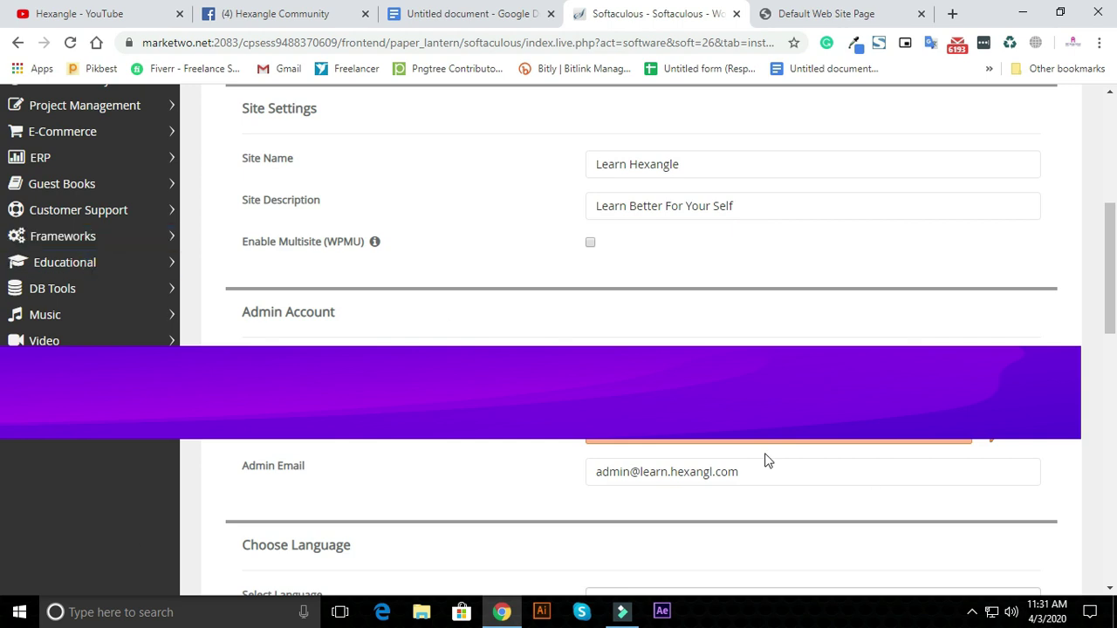
click(993, 441)
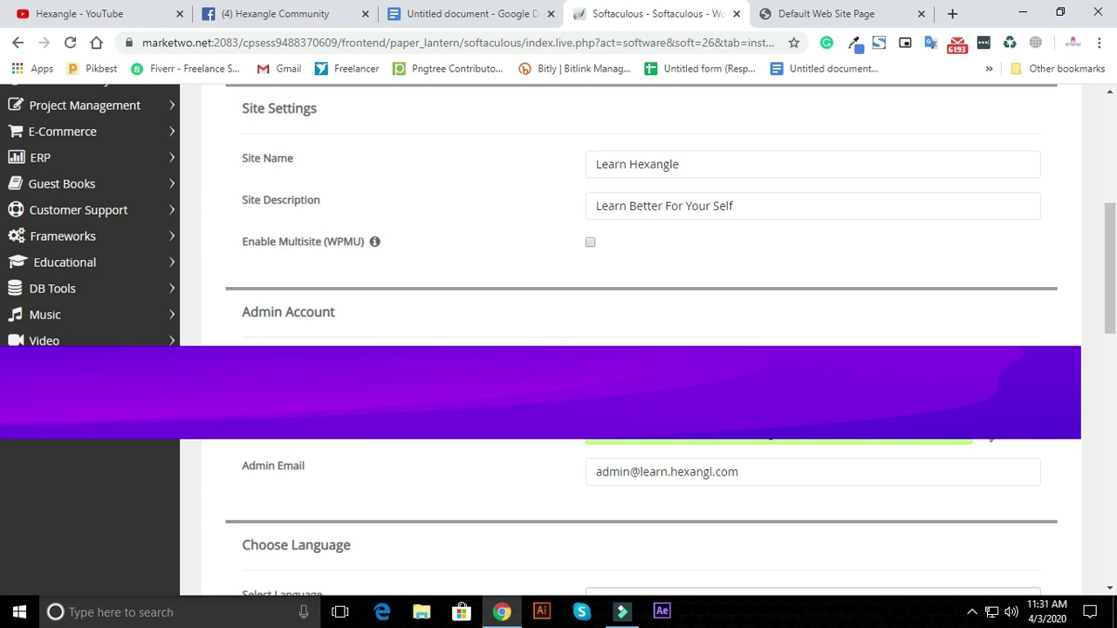
Create a text document on the desktop, open it in Notepad and return to the WordPress installation form in Chrome.
click(1115, 611)
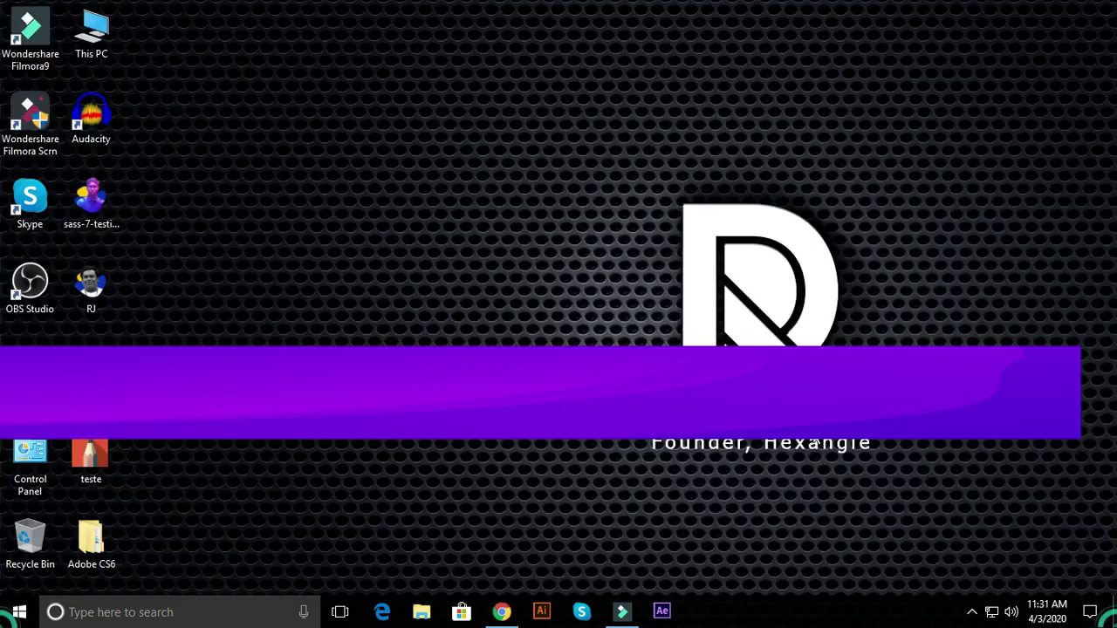
right_click(320, 141)
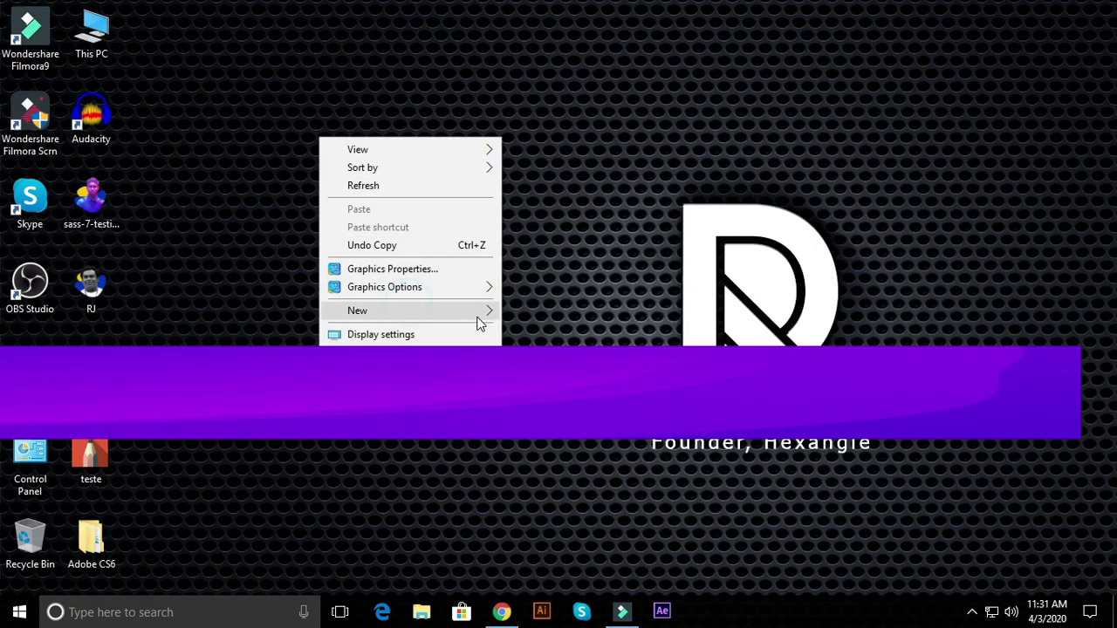
mouse_move(478, 316)
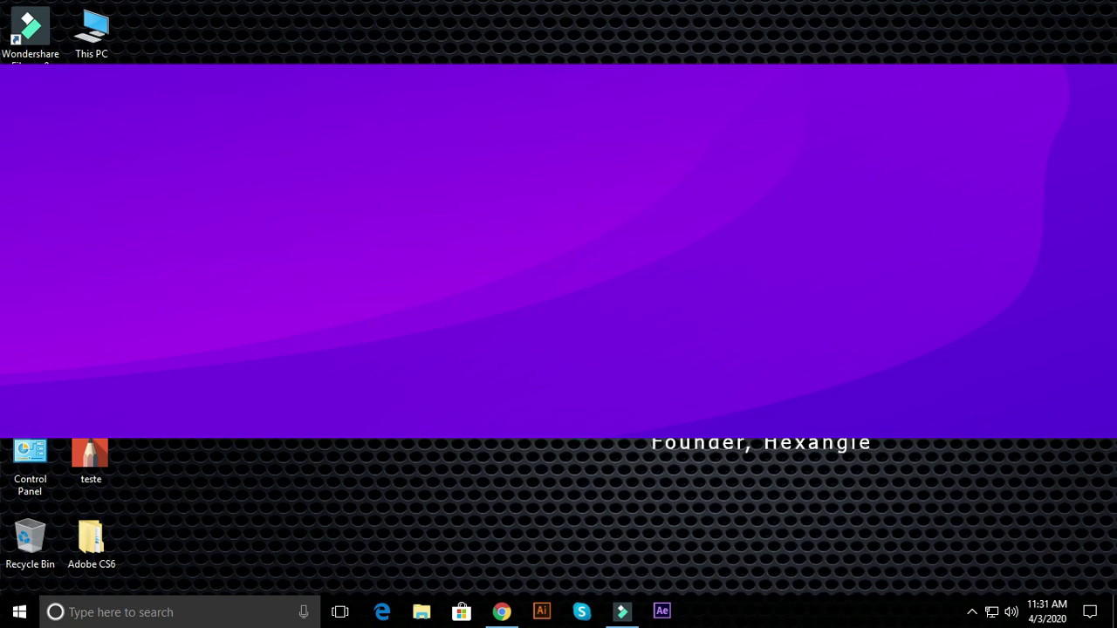
key(super+d)
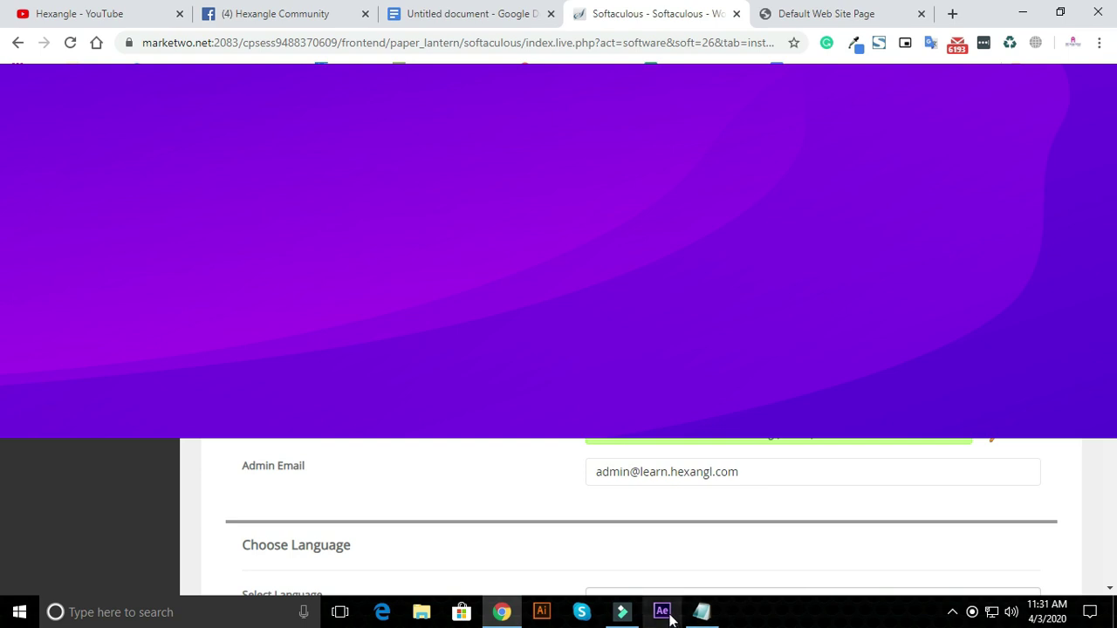
click(704, 611)
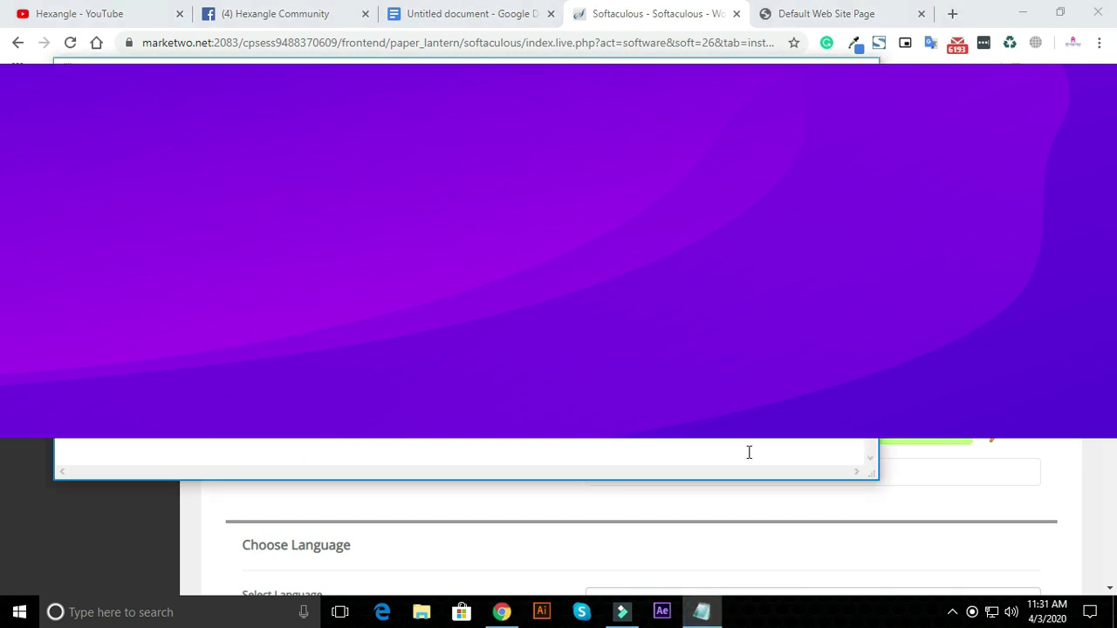
key(alt+Tab)
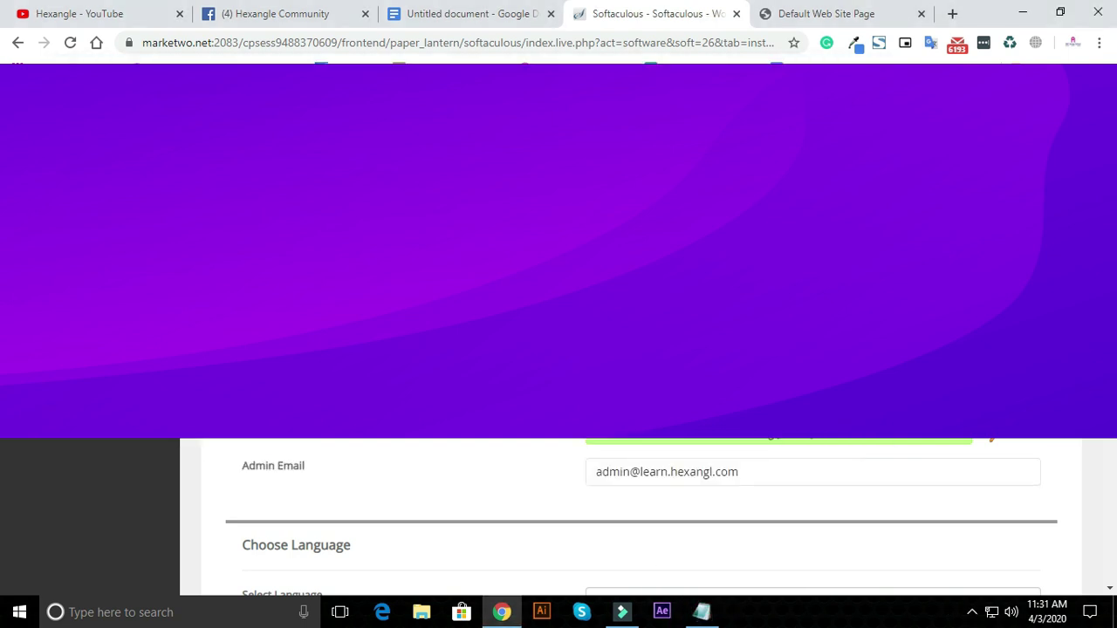
click(703, 611)
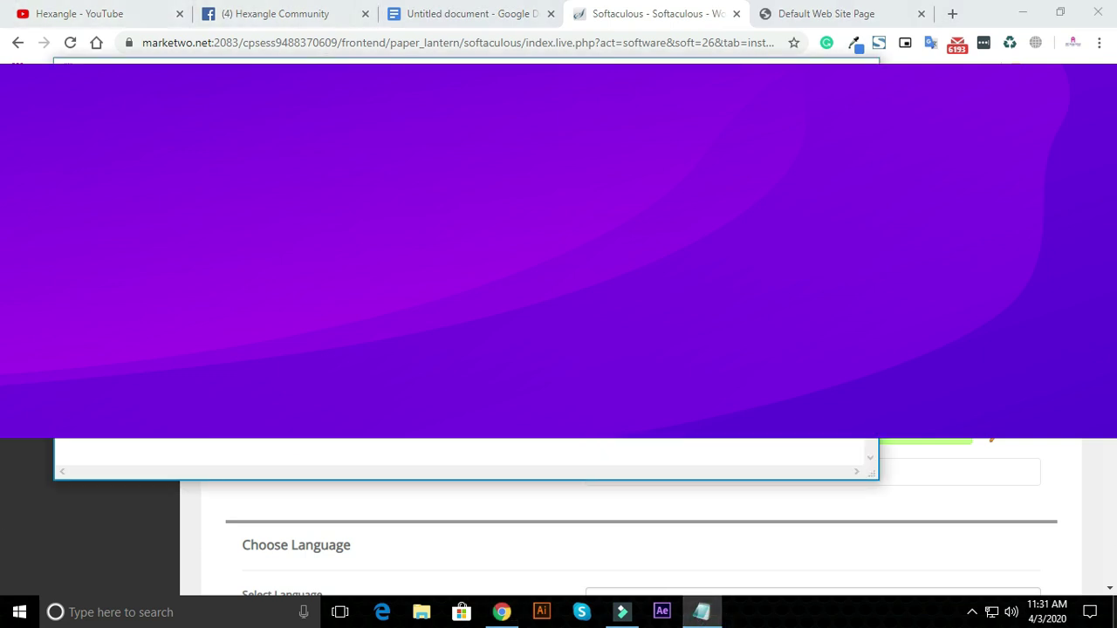
click(975, 465)
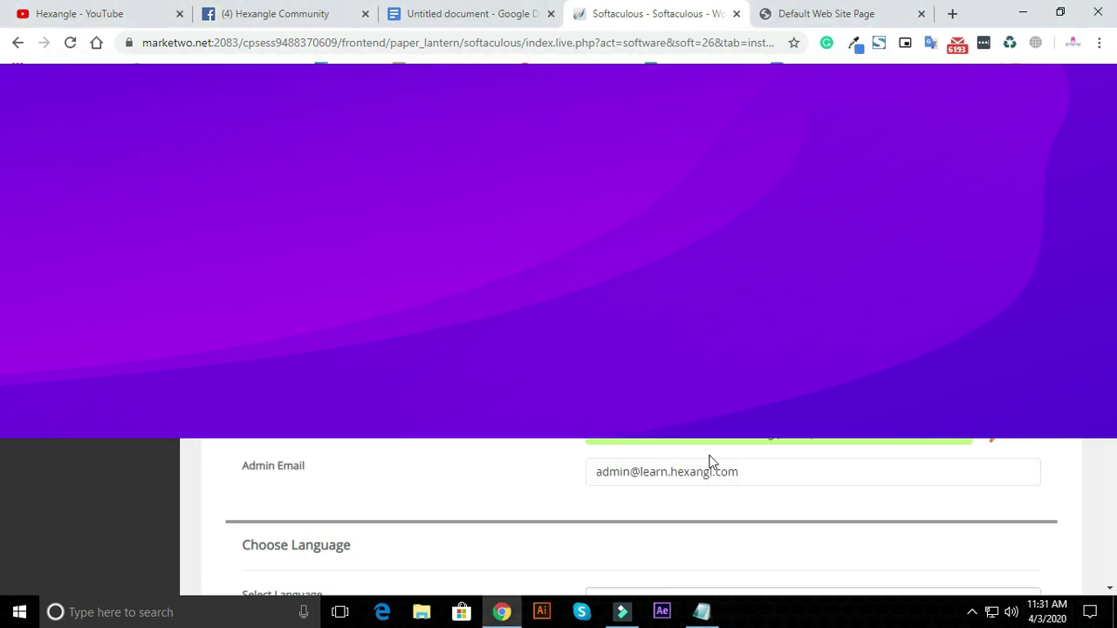
Replace the default admin email with the team's e-mail address, using the saved suggestion.
double_click(758, 471)
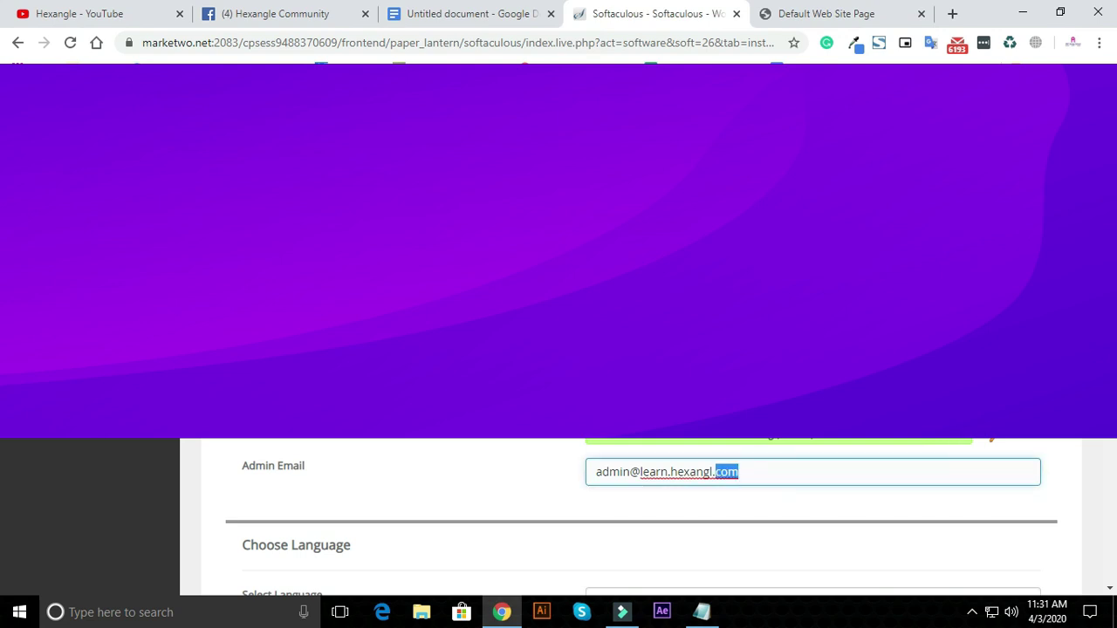
click(878, 456)
double_click(783, 474)
scroll(783, 474, down, 2)
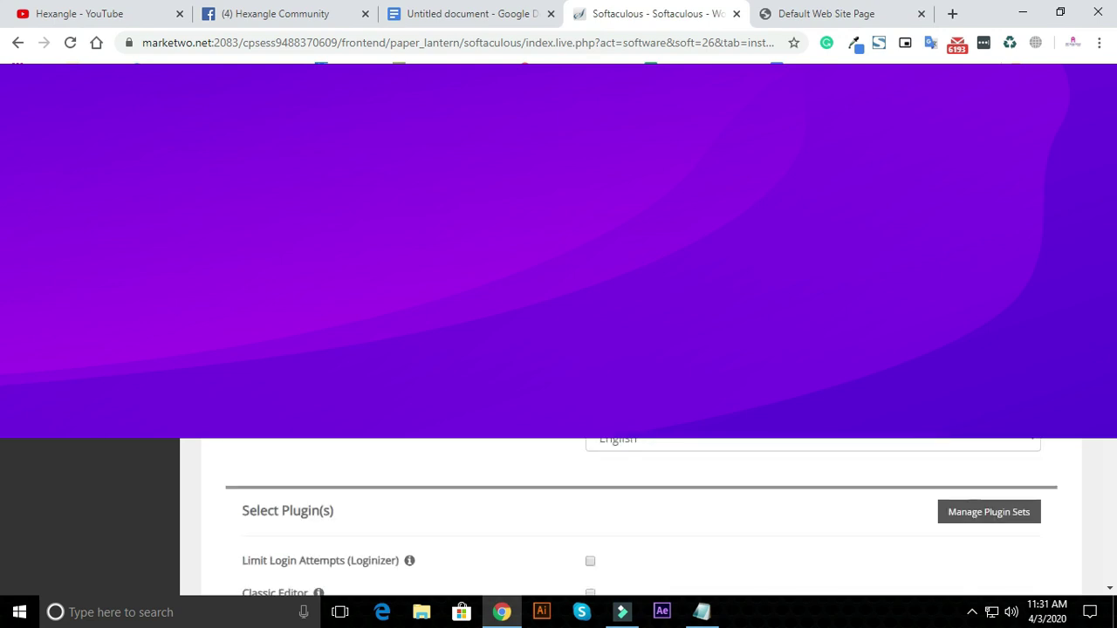
triple_click(766, 308)
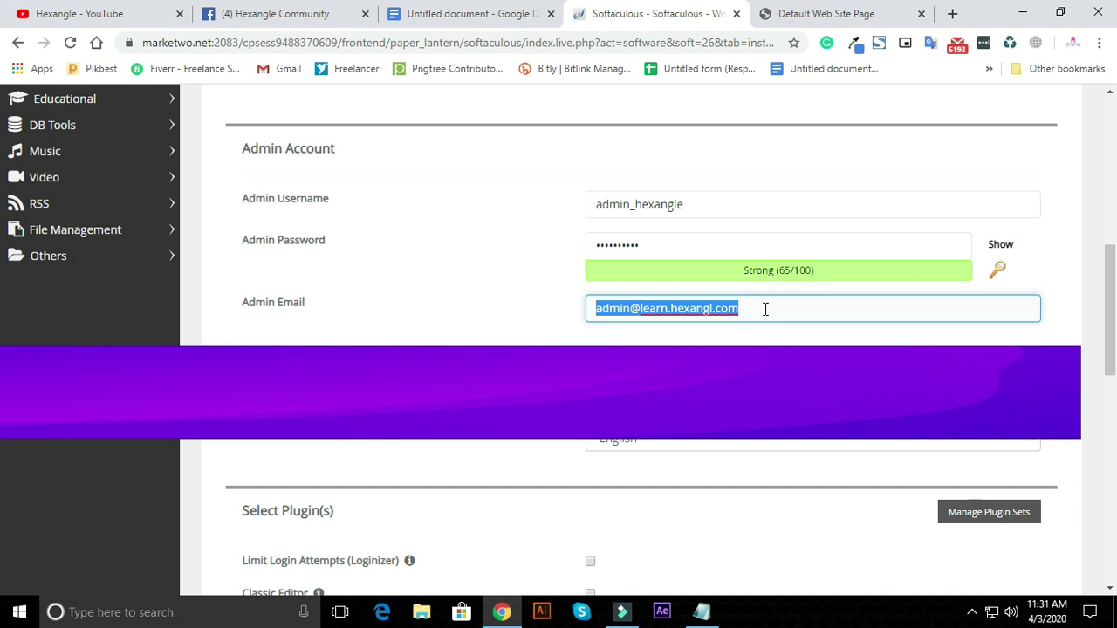
text(team)
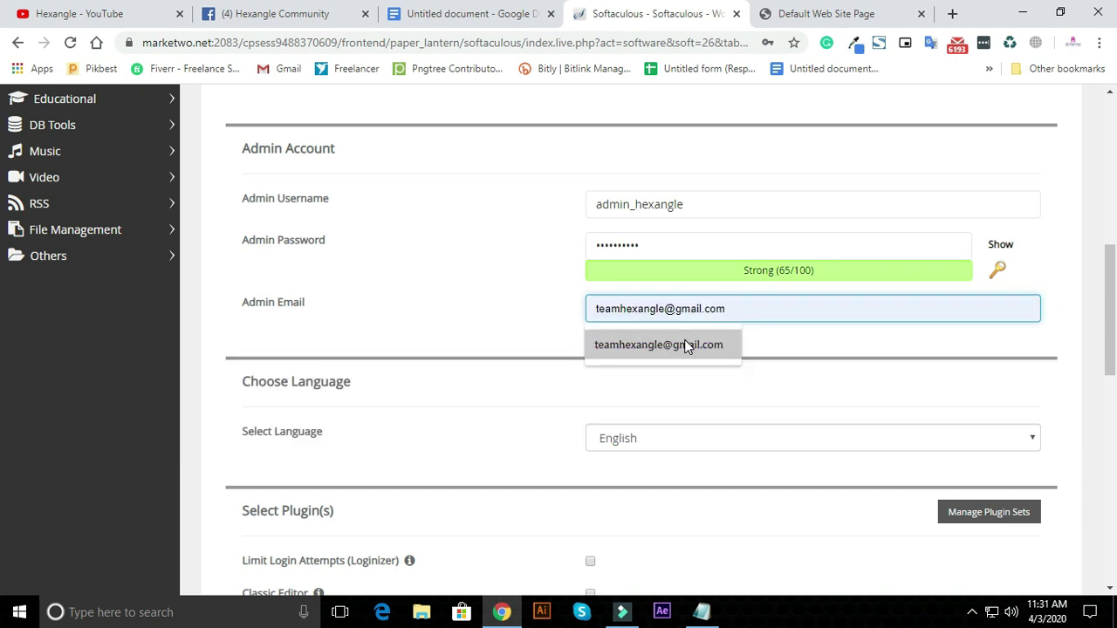
click(691, 345)
Check the available installation languages and keep English selected.
scroll(698, 336, down, 2)
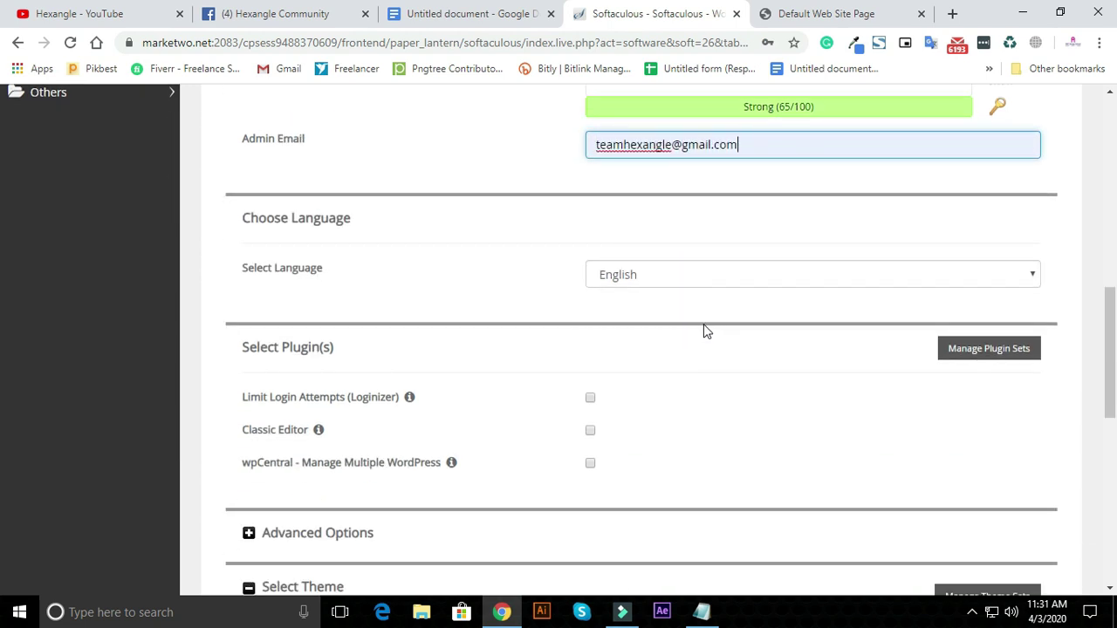
click(690, 280)
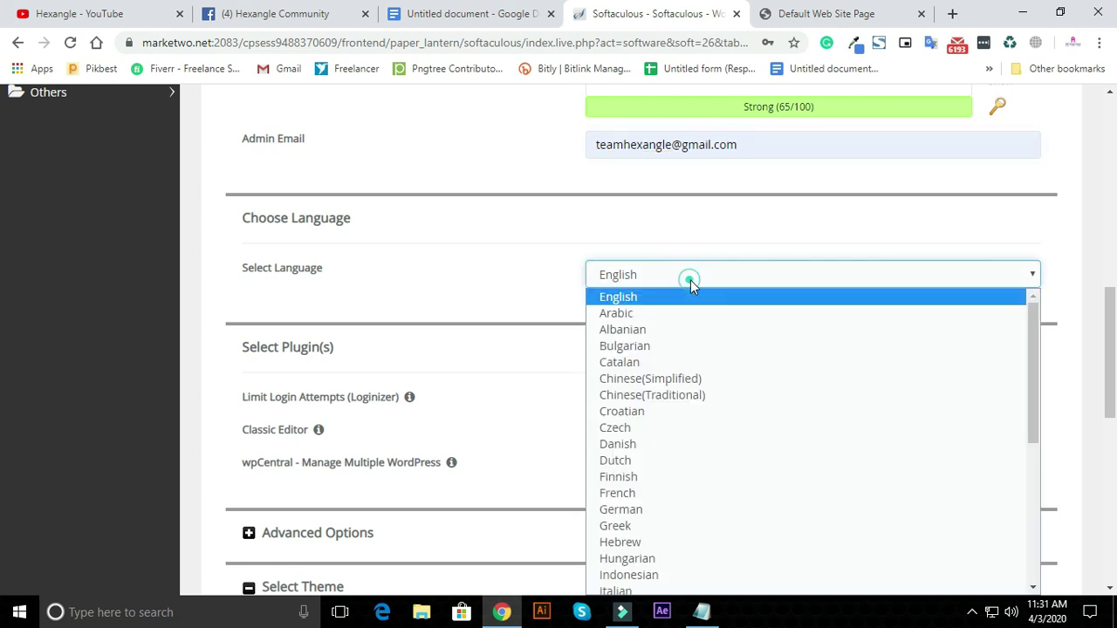
click(690, 280)
Expand the Advanced Options to review the database, table prefix, auto-upgrade and backup settings, and collapse them again.
scroll(692, 284, down, 4)
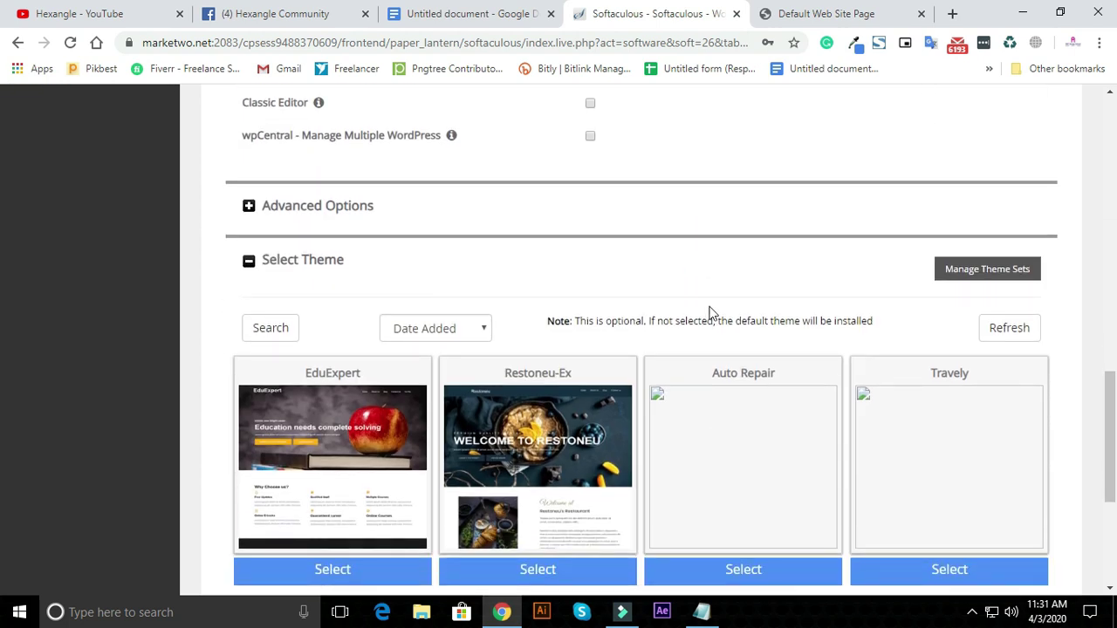
scroll(411, 261, up, 2)
click(437, 374)
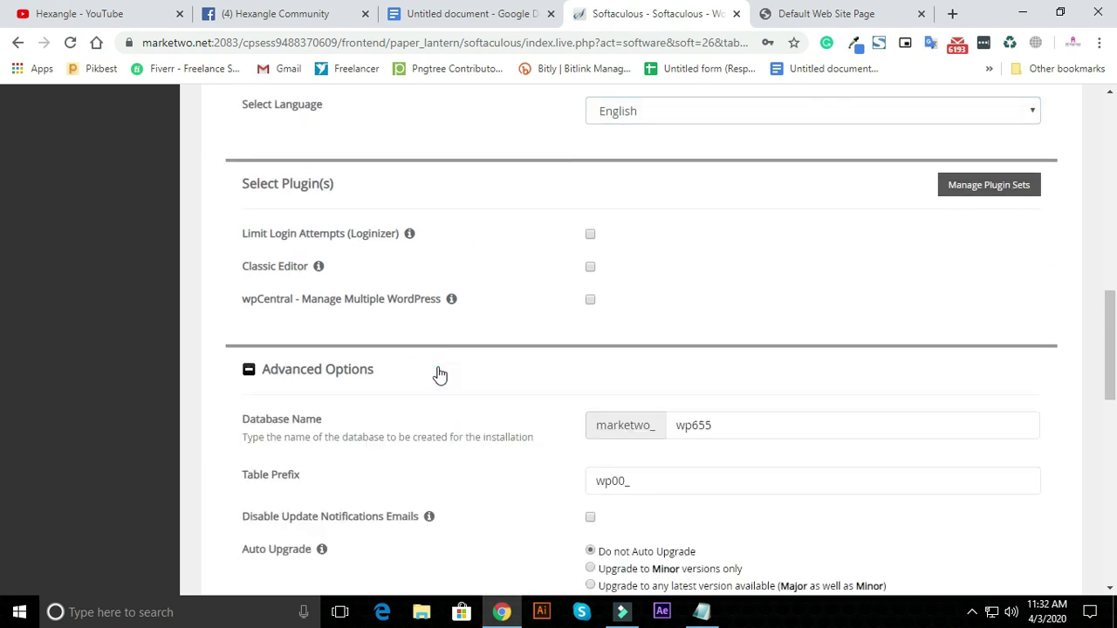
scroll(454, 374, down, 6)
scroll(913, 357, up, 3)
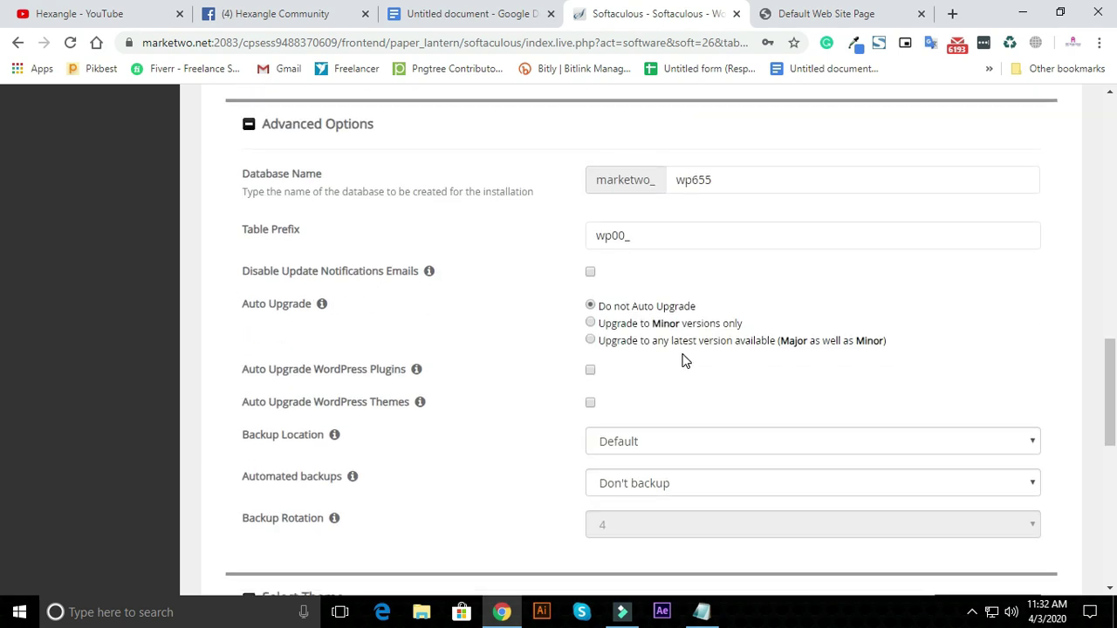
scroll(684, 358, up, 2)
click(355, 294)
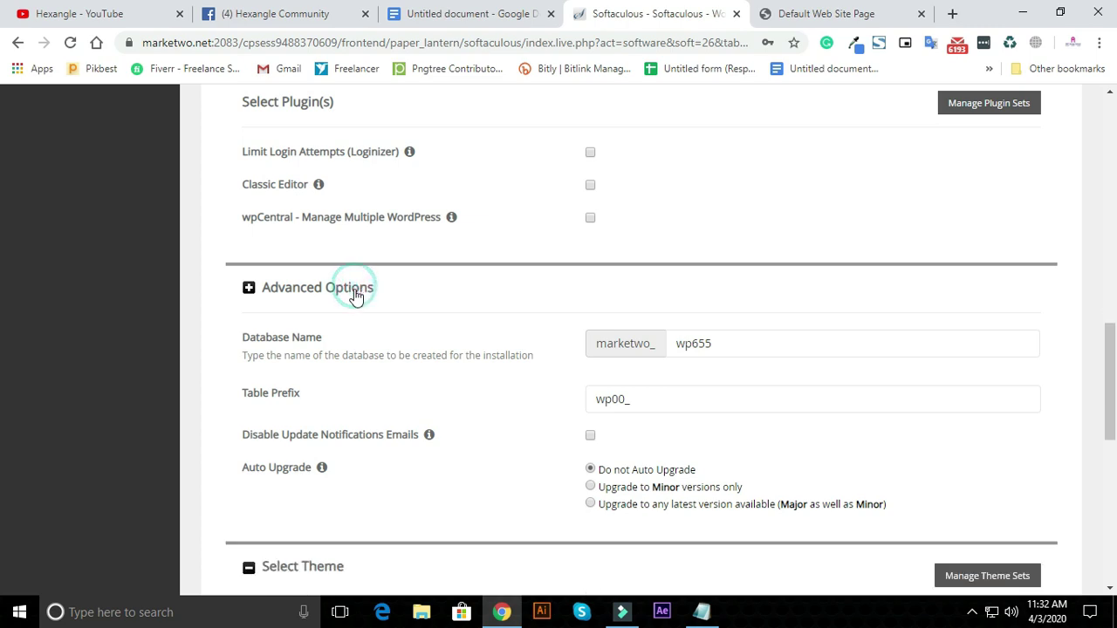
Review the entries in Software Setup, Site Settings and Admin Account, including the installation URL, site description and admin email.
scroll(790, 351, up, 6)
scroll(763, 354, up, 6)
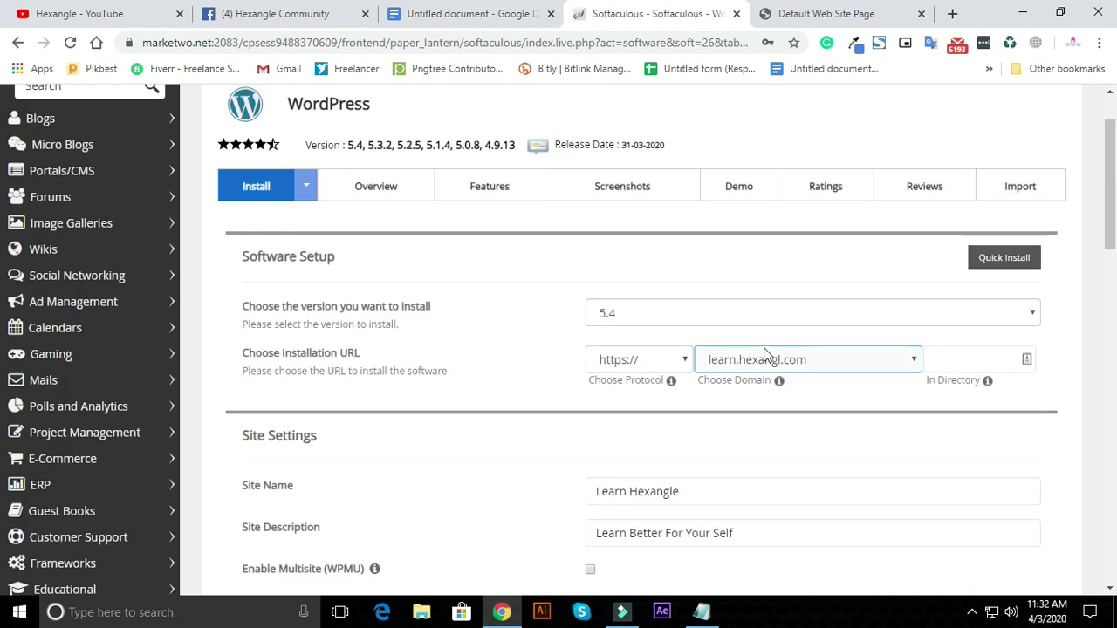
scroll(585, 311, down, 1)
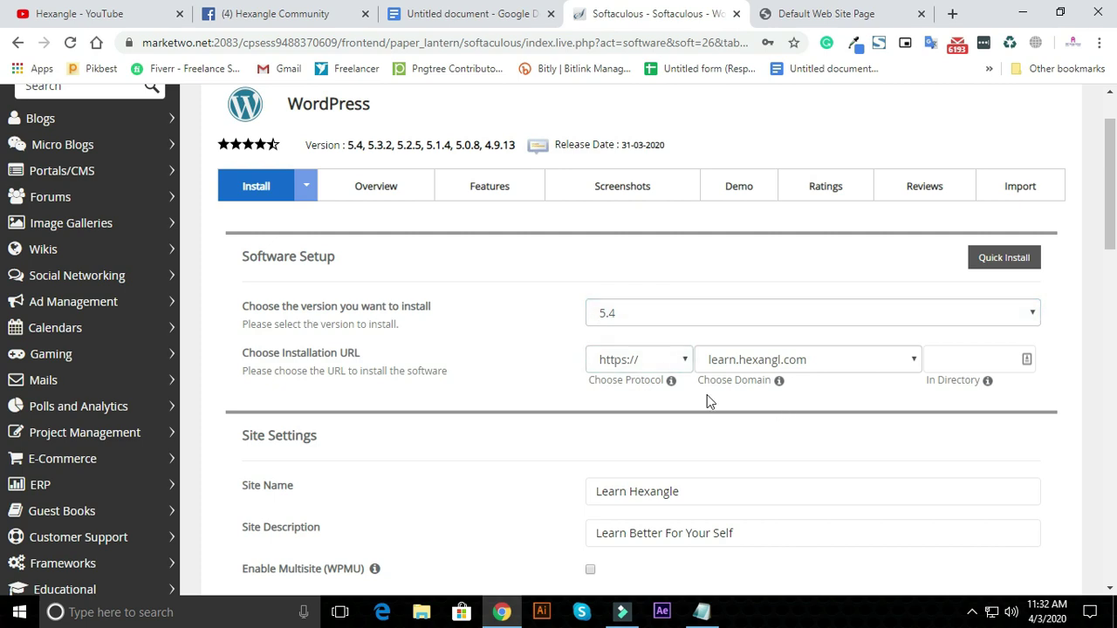
click(962, 354)
scroll(958, 355, down, 3)
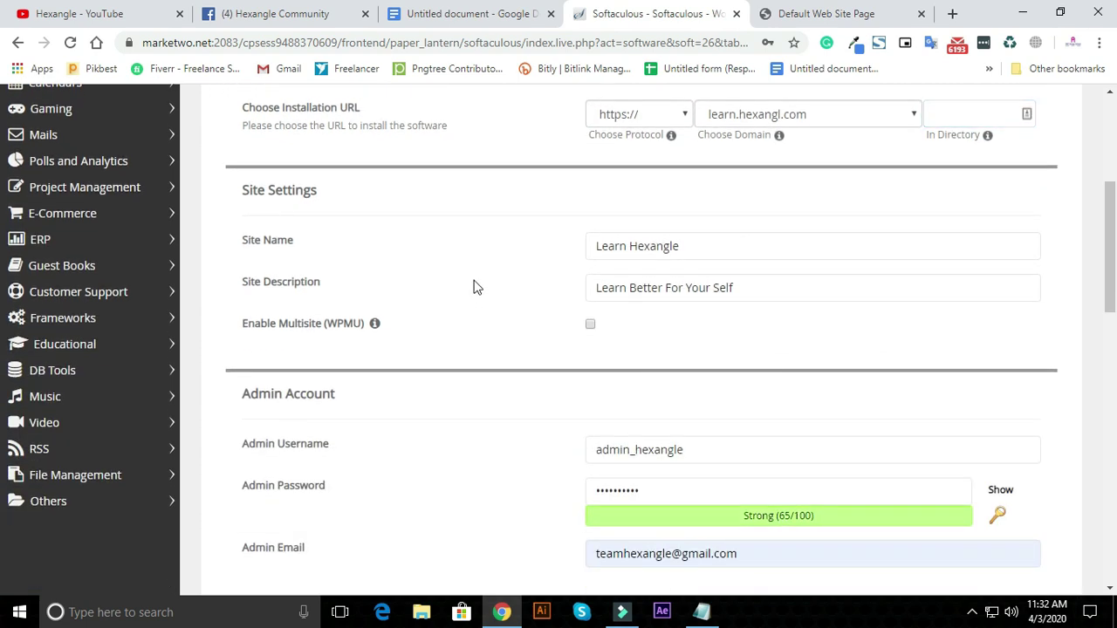
click(801, 279)
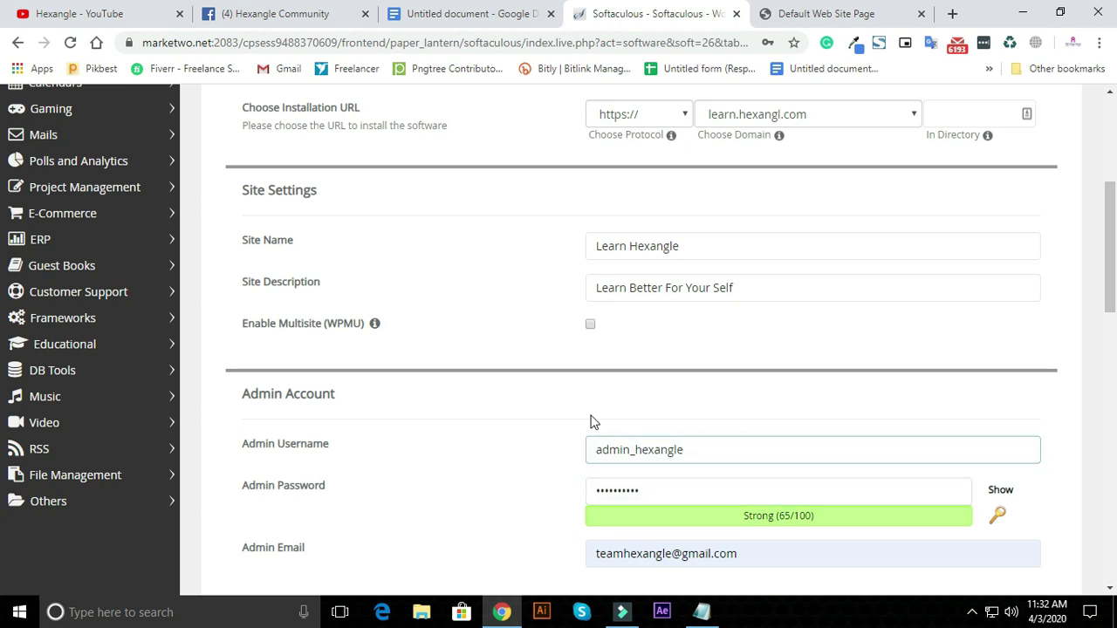
scroll(970, 407, down, 2)
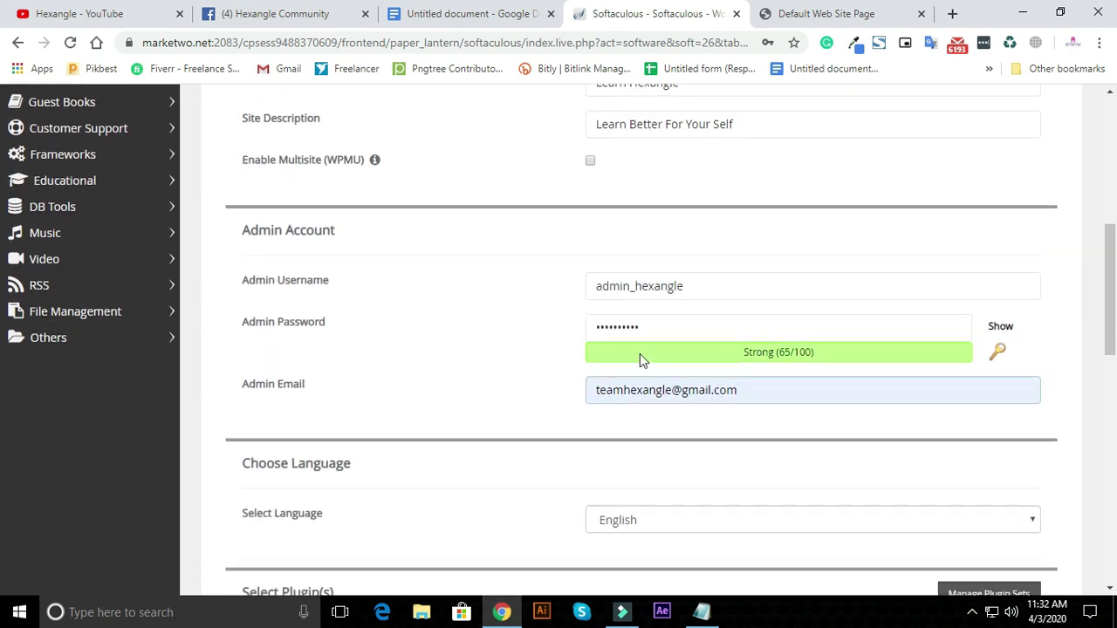
triple_click(804, 401)
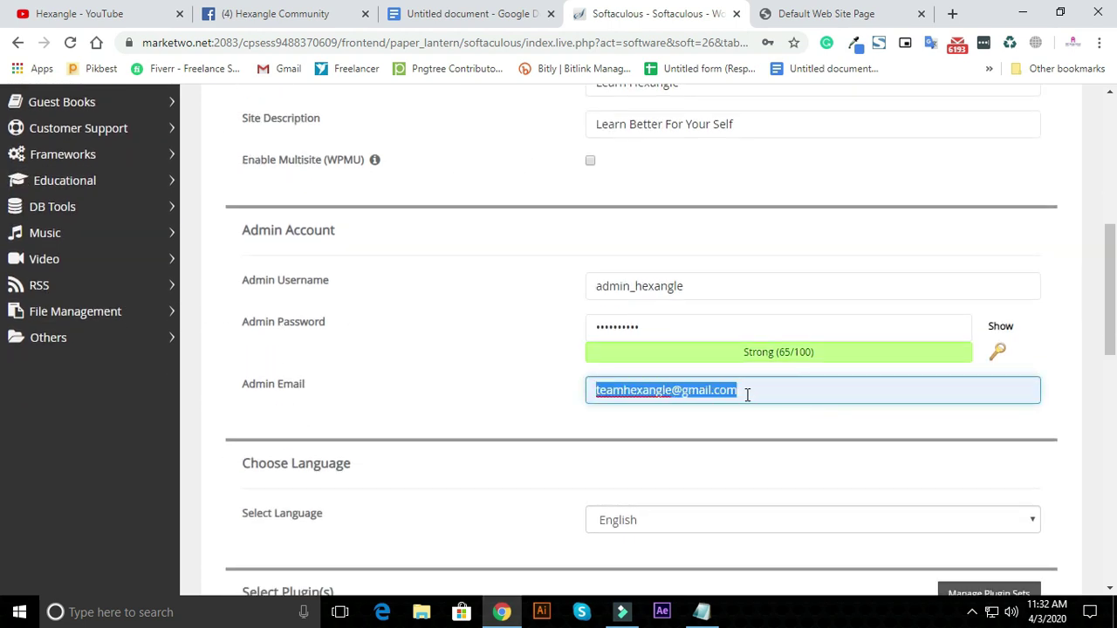
click(528, 392)
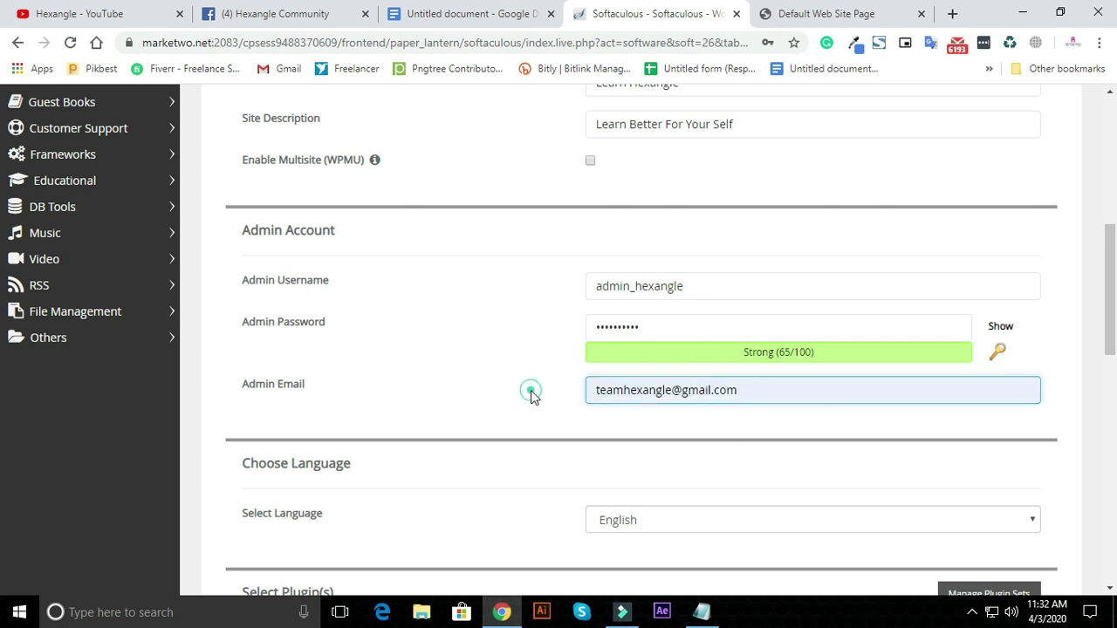
Examine the remaining language, plugin and theme options and the field for emailing the installation details at the end of the form.
scroll(568, 404, down, 2)
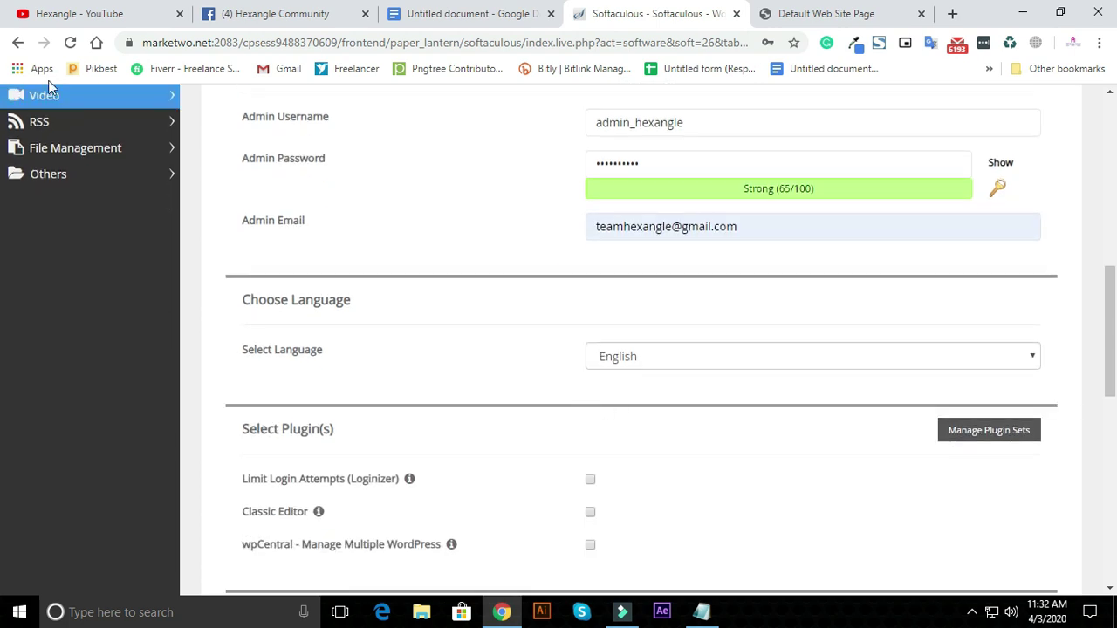
scroll(825, 330, down, 6)
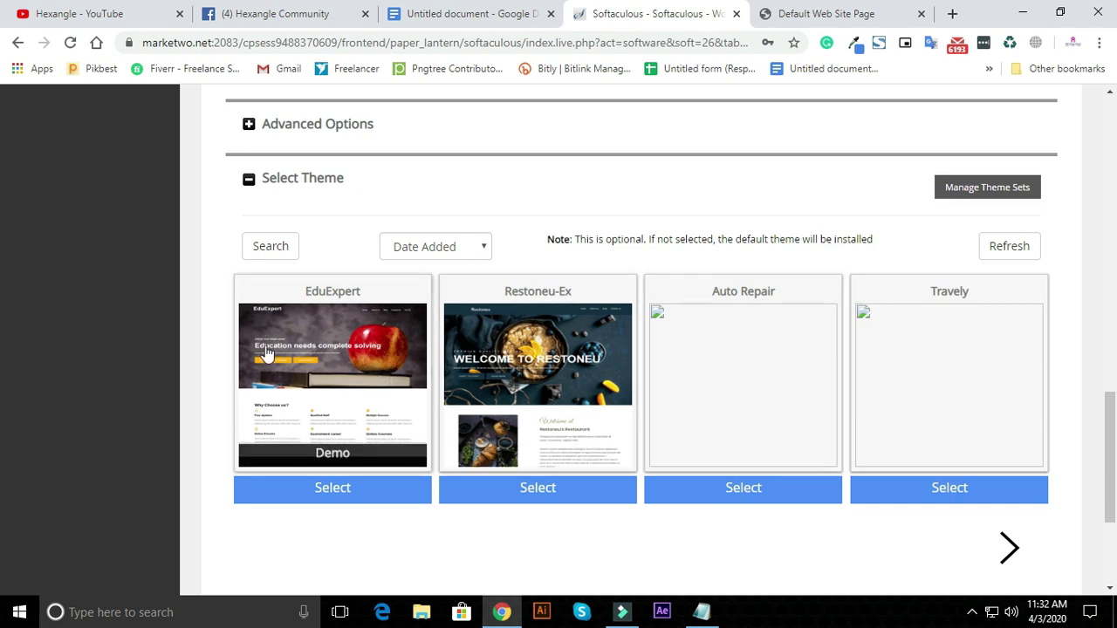
scroll(376, 363, down, 3)
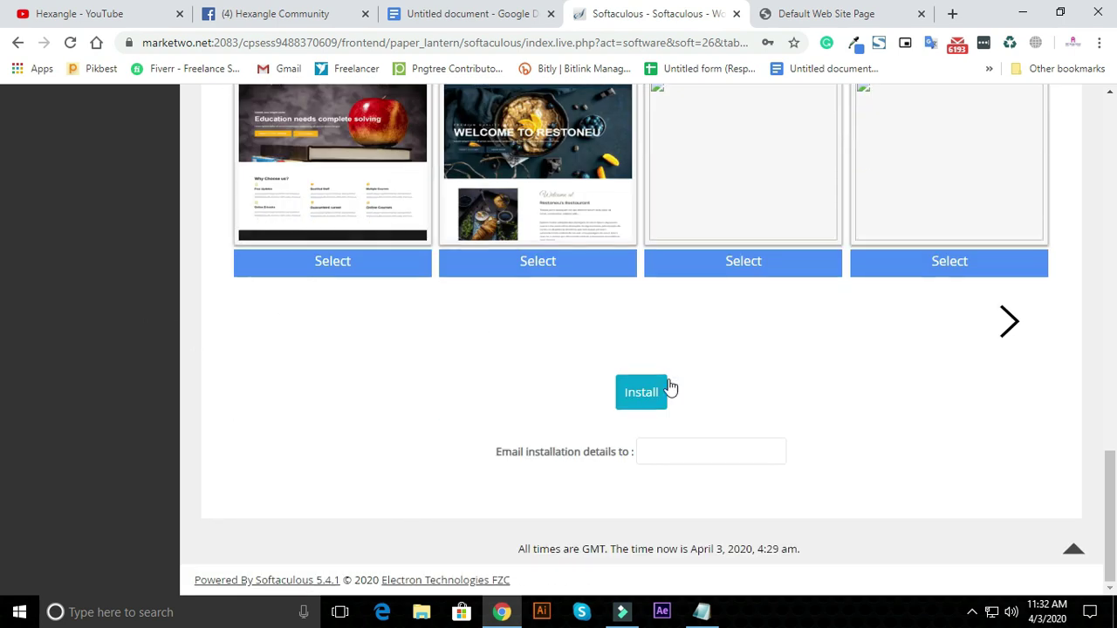
click(721, 452)
click(689, 456)
click(531, 429)
drag(478, 449, 634, 450)
click(499, 427)
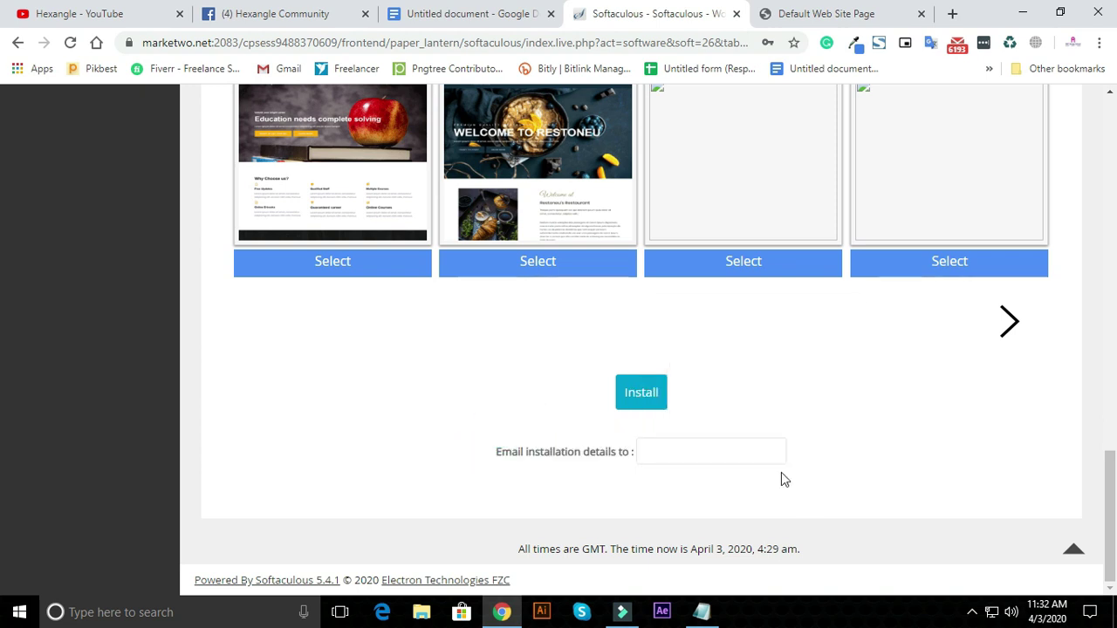
Enter the recipient's email address for receiving the installation details.
click(736, 451)
click(734, 370)
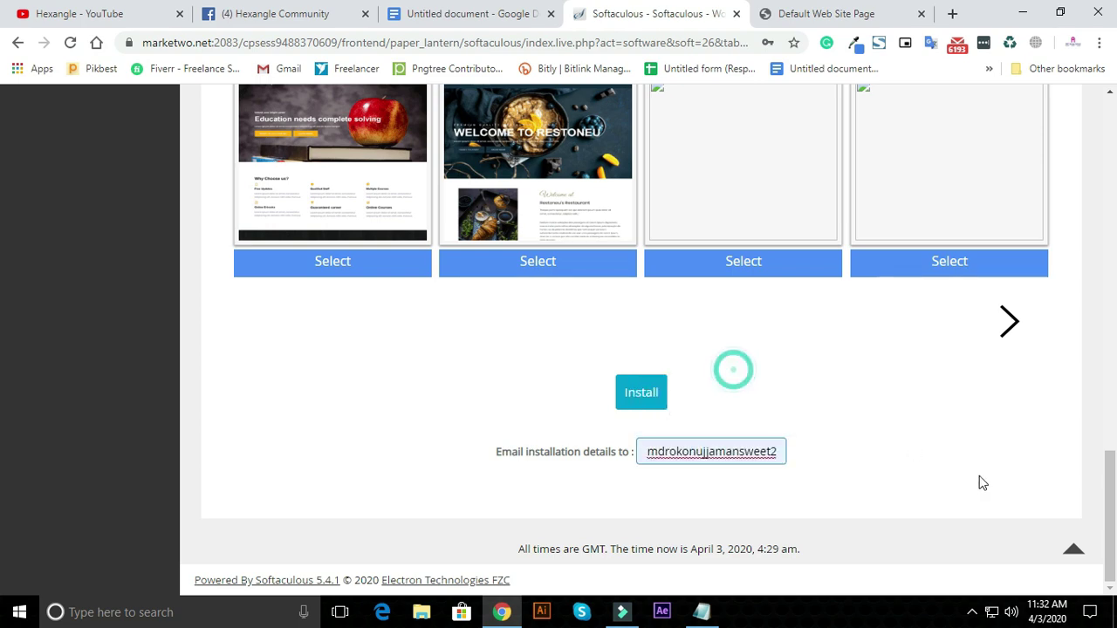
click(951, 454)
scroll(877, 433, up, 3)
scroll(877, 434, down, 4)
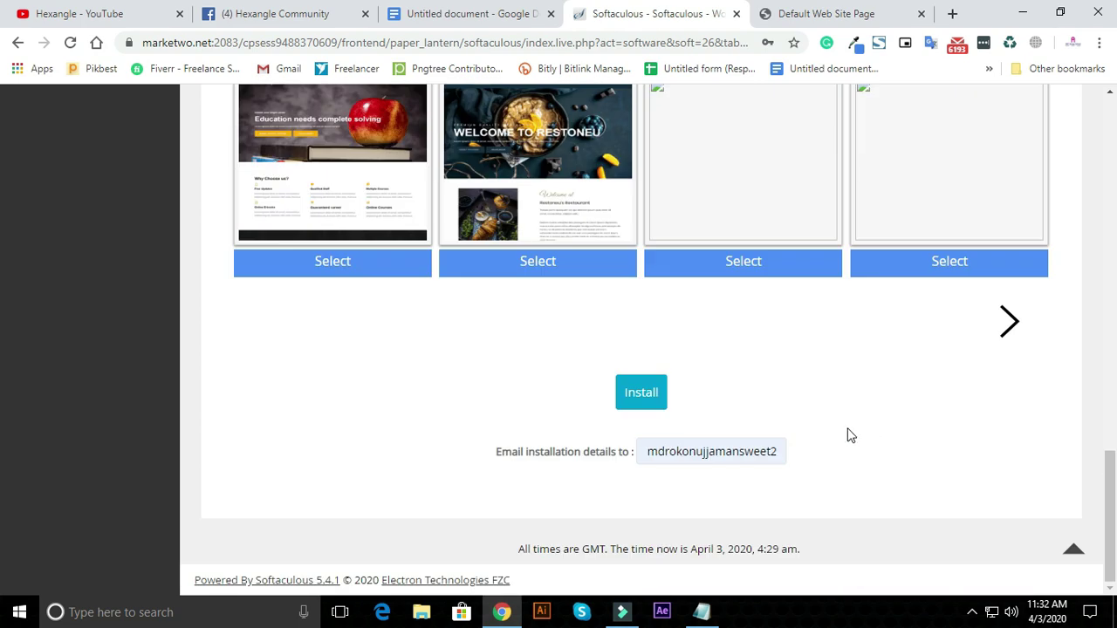
Install WordPress, decline saving the admin login in the browser, and read the installation confirmation.
click(643, 397)
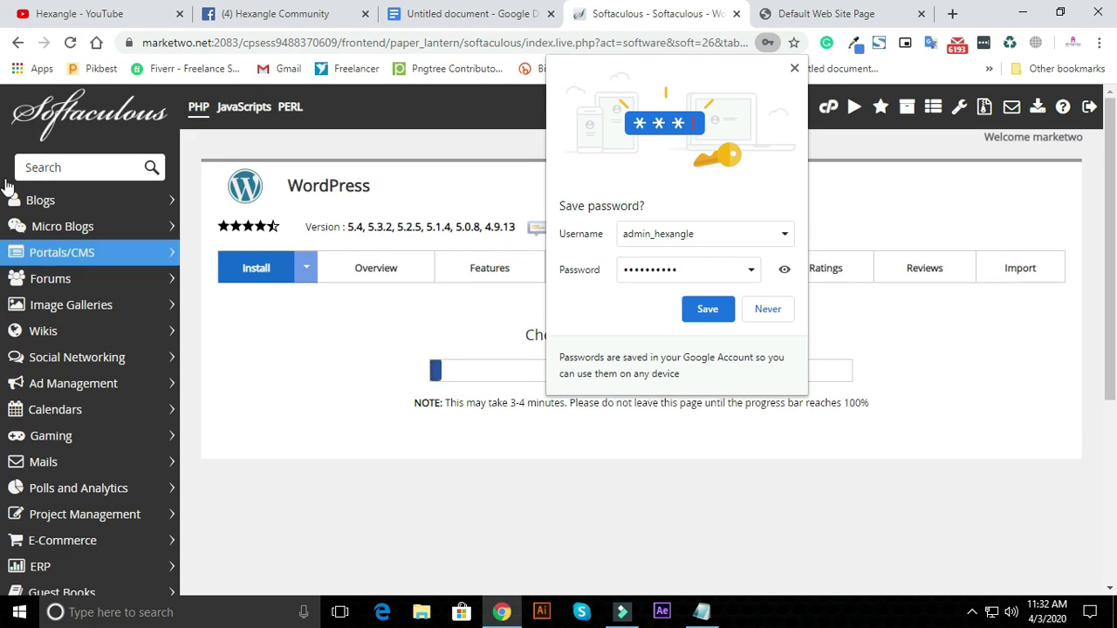
click(777, 315)
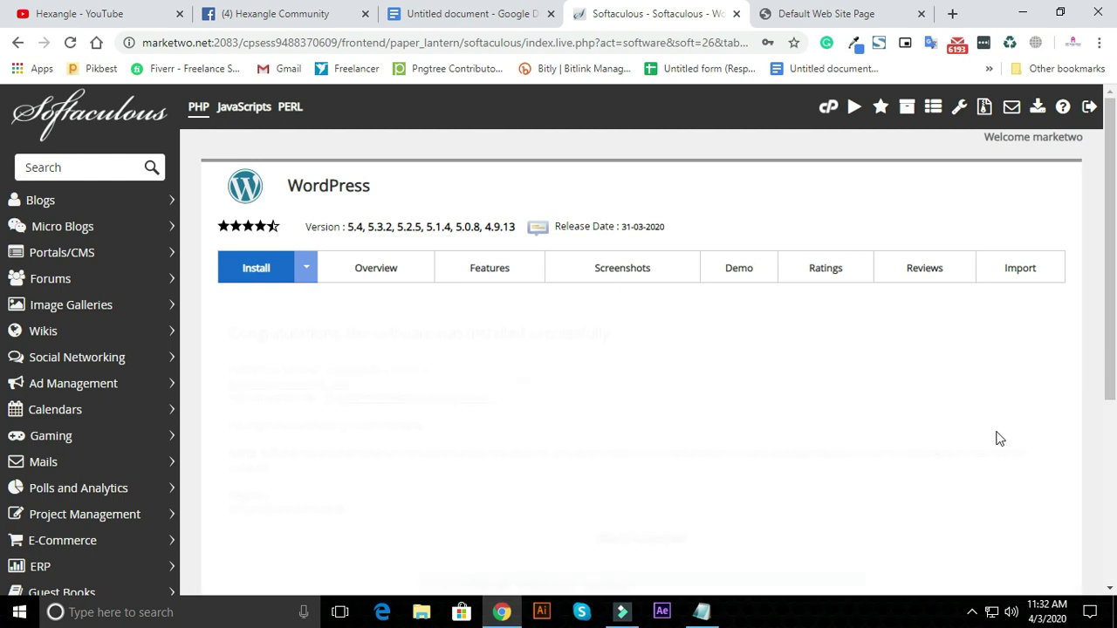
scroll(480, 312, down, 2)
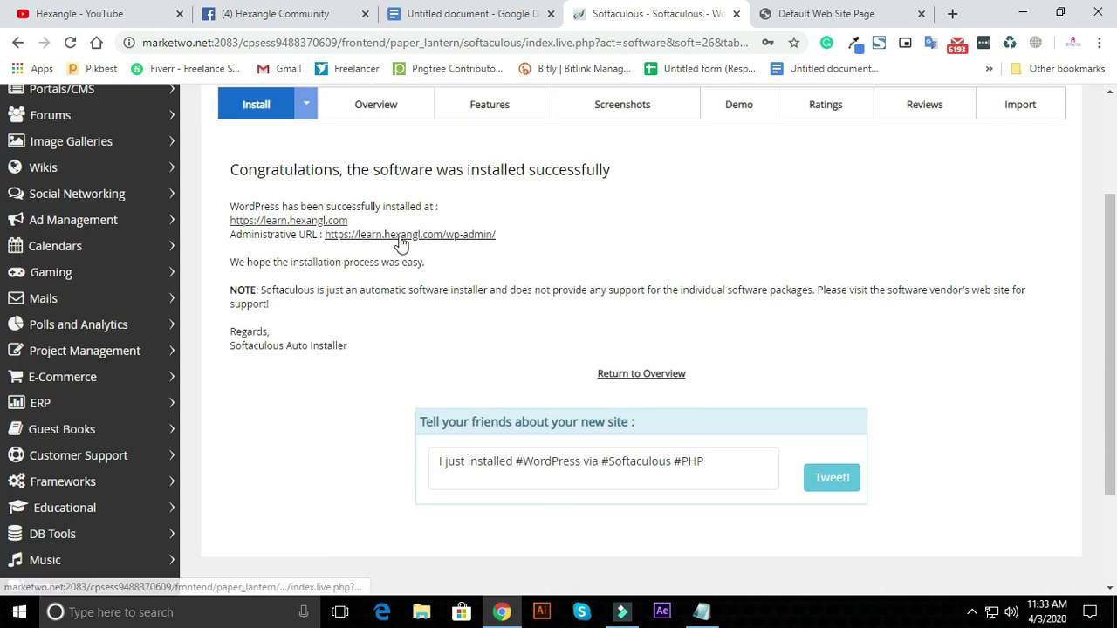
scroll(672, 279, up, 1)
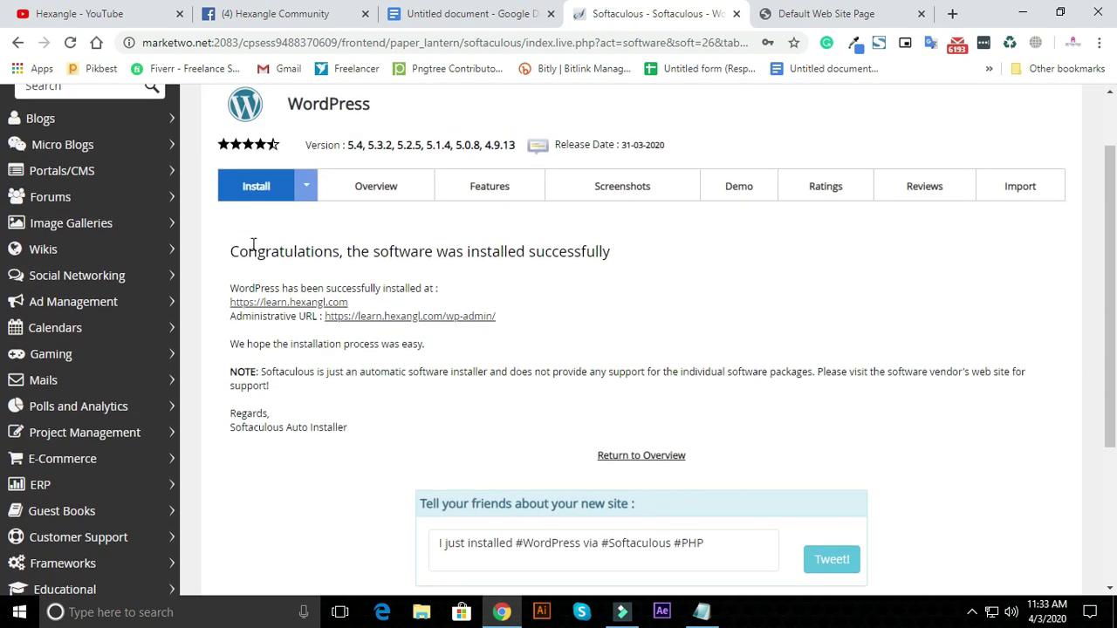
drag(249, 252, 606, 253)
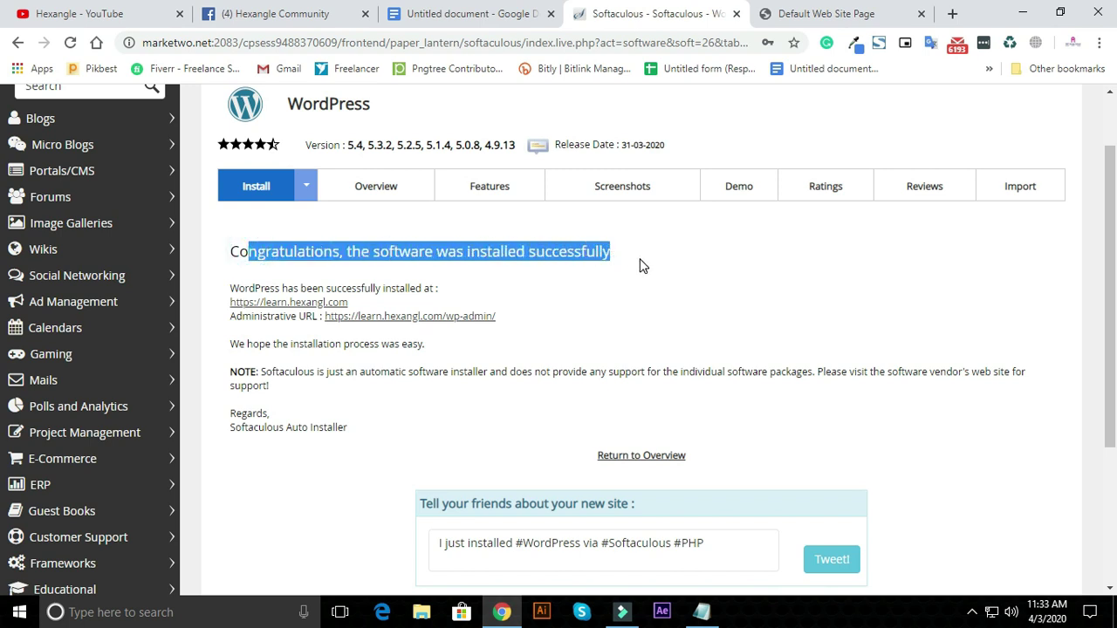
click(553, 301)
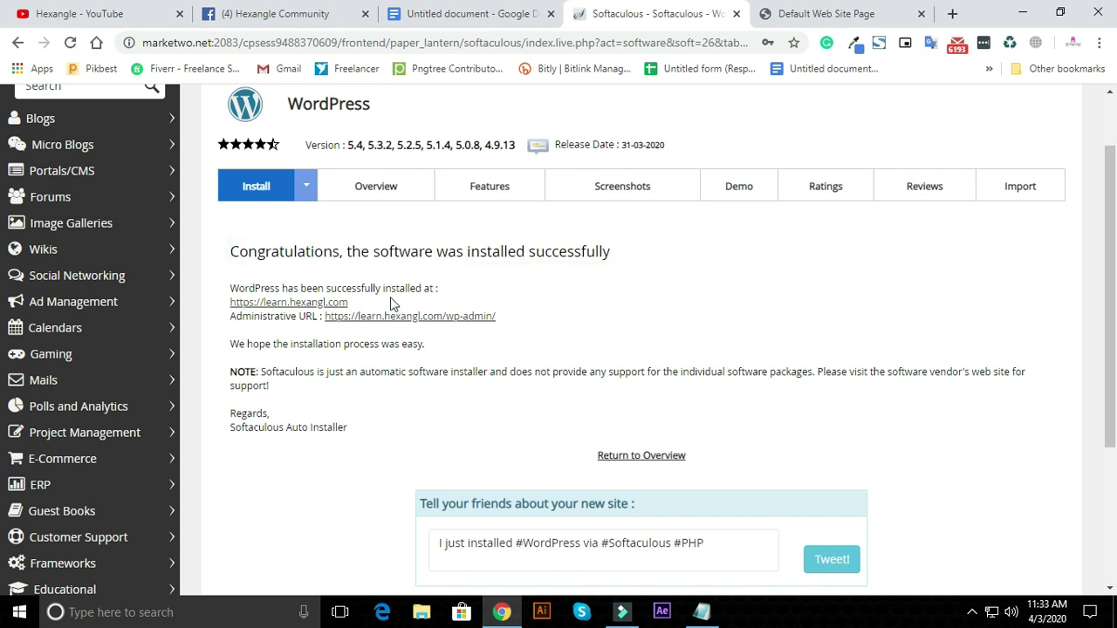
Open the installed site learn.hexangl.com and its wp-admin administrative URL, each in a new browser tab.
right_click(268, 311)
click(323, 319)
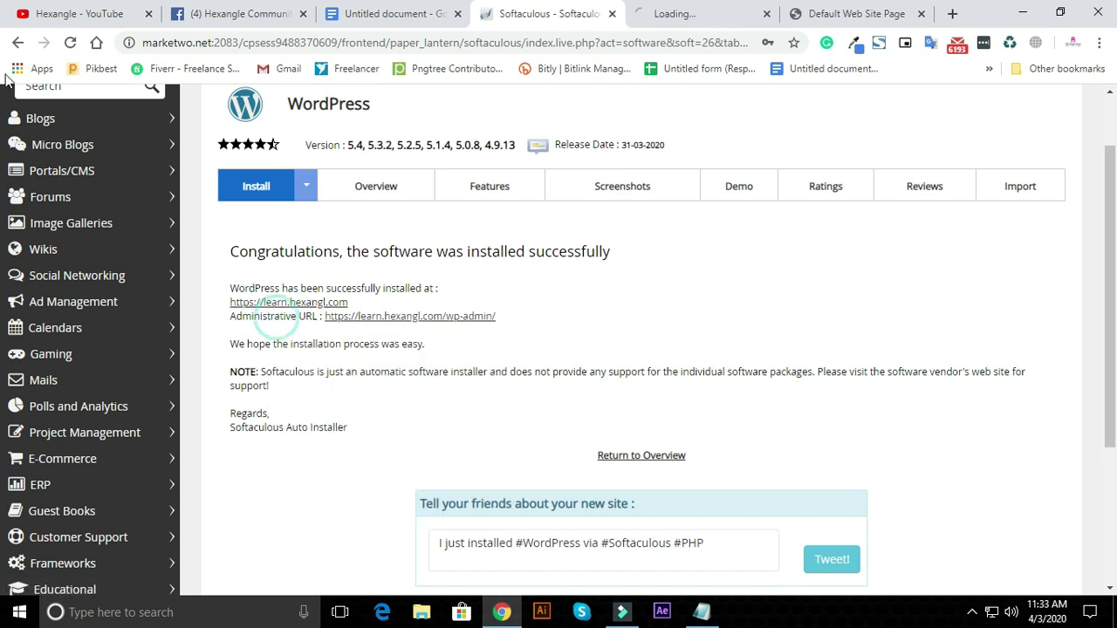
right_click(453, 320)
click(460, 329)
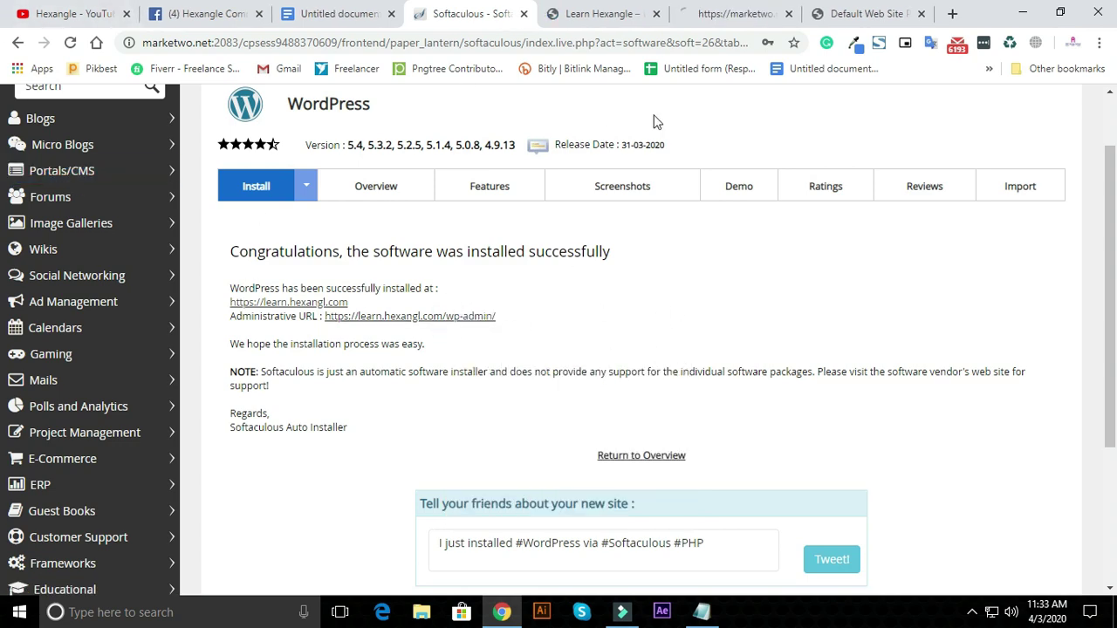
Examine the new site's home page from header to footer, including the sample post, search and widget areas.
click(599, 12)
scroll(697, 252, down, 10)
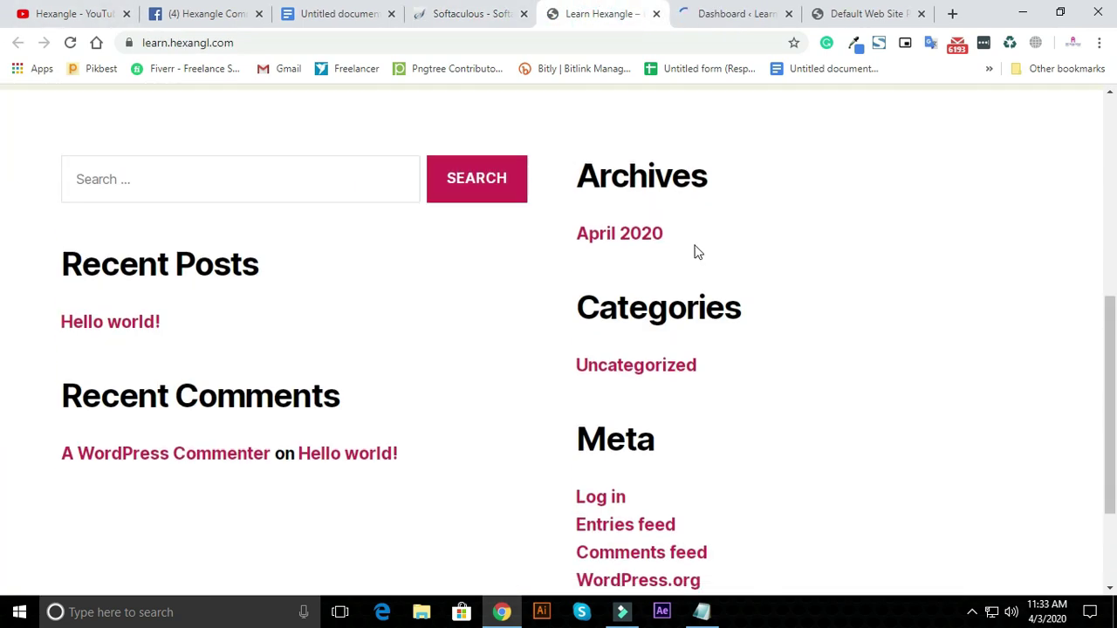
scroll(697, 252, up, 10)
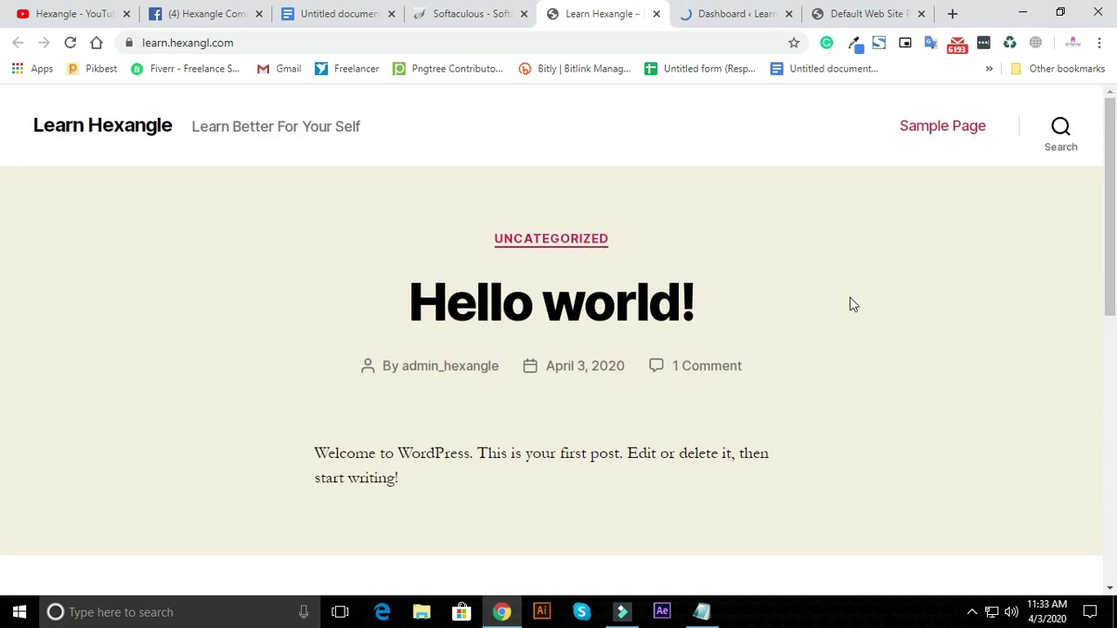
scroll(758, 229, down, 5)
scroll(737, 202, up, 5)
scroll(756, 252, down, 10)
scroll(792, 242, up, 10)
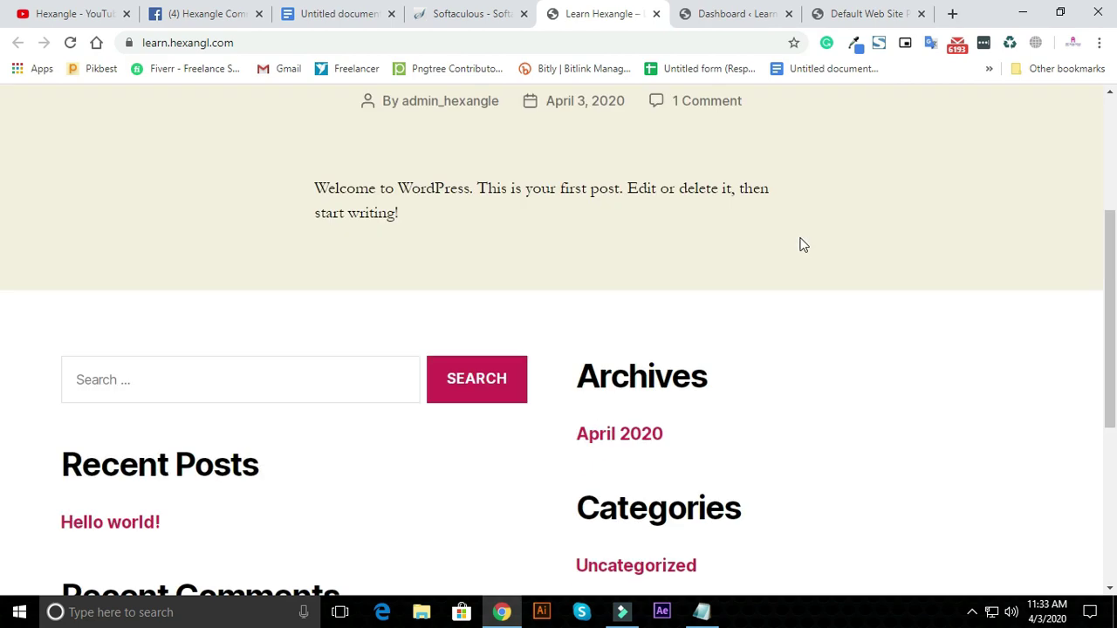
Reorder the browser tabs so the site follows the WordPress dashboard, and bring the dashboard into view.
drag(609, 7, 765, 22)
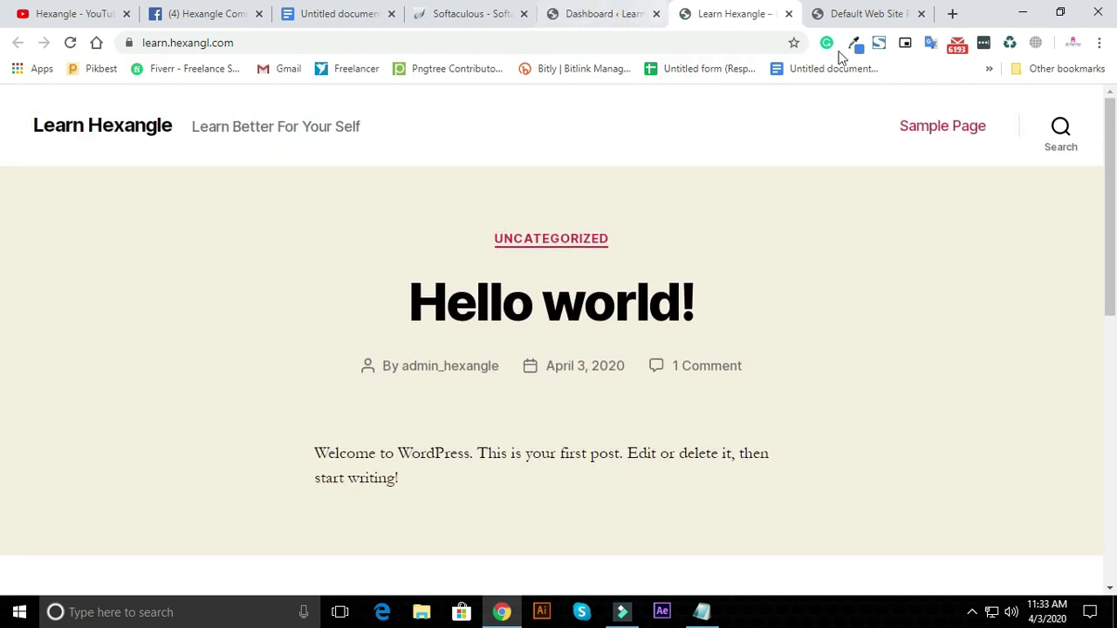
click(623, 11)
click(434, 7)
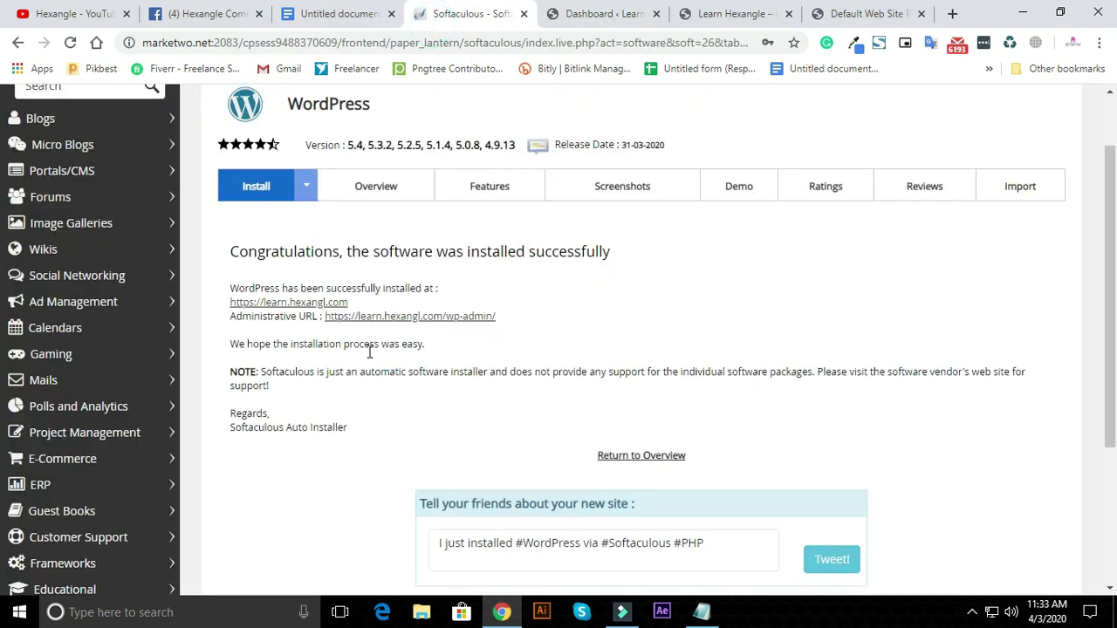
click(605, 16)
Examine the WordPress dashboard, including the Welcome panel, Site Health Status, At a Glance, Activity, Quick Draft and news boxes.
scroll(544, 262, down, 5)
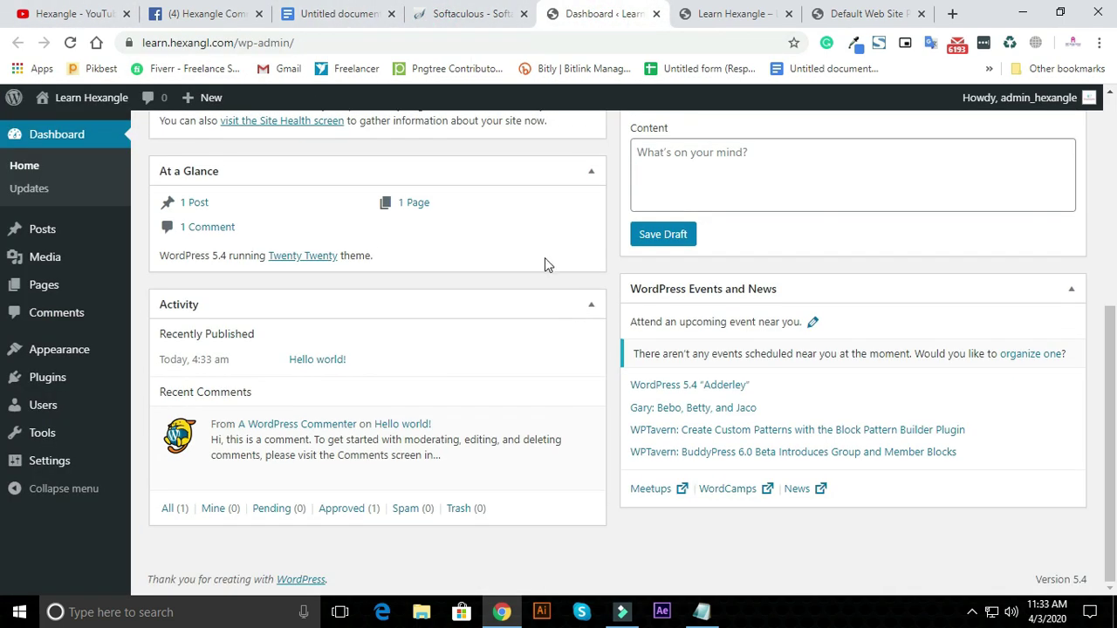
scroll(545, 262, up, 4)
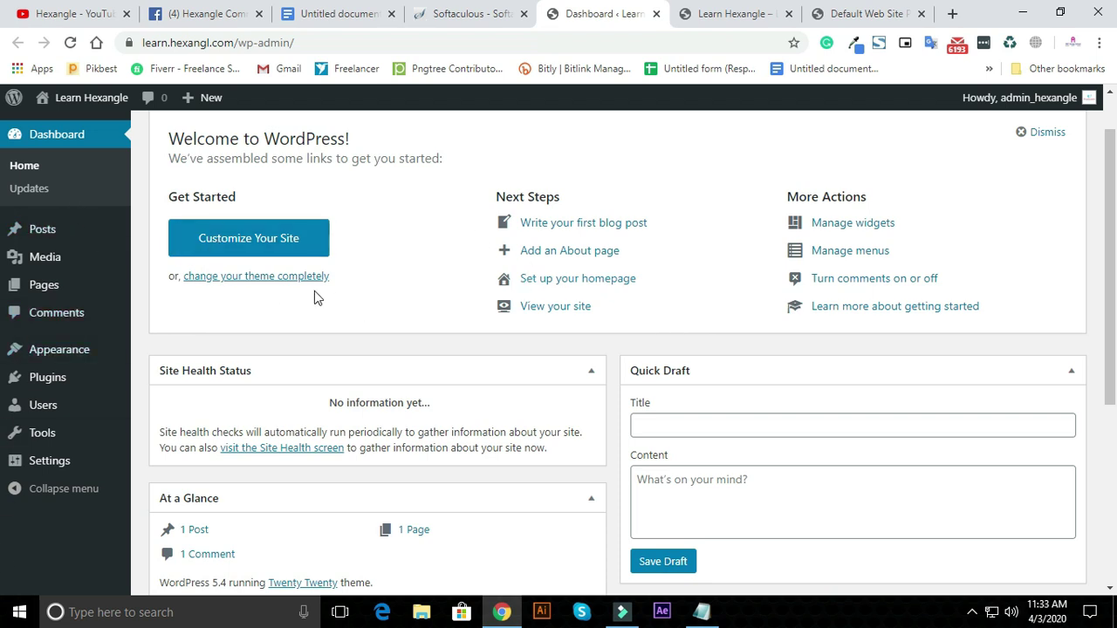
scroll(377, 260, up, 1)
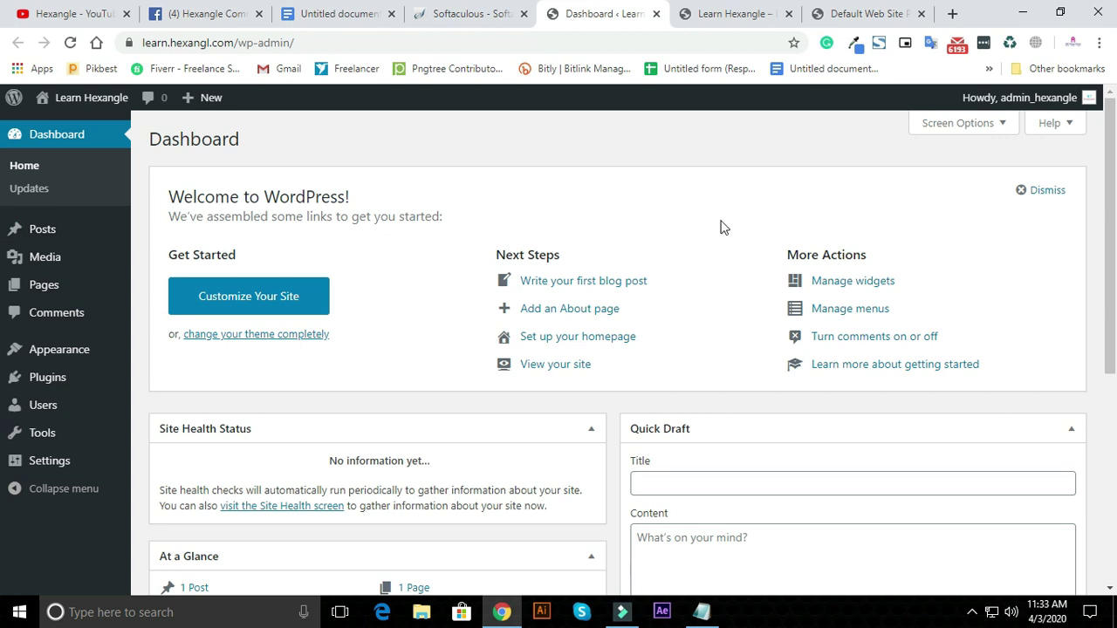
drag(171, 190, 469, 194)
click(484, 192)
scroll(559, 358, down, 2)
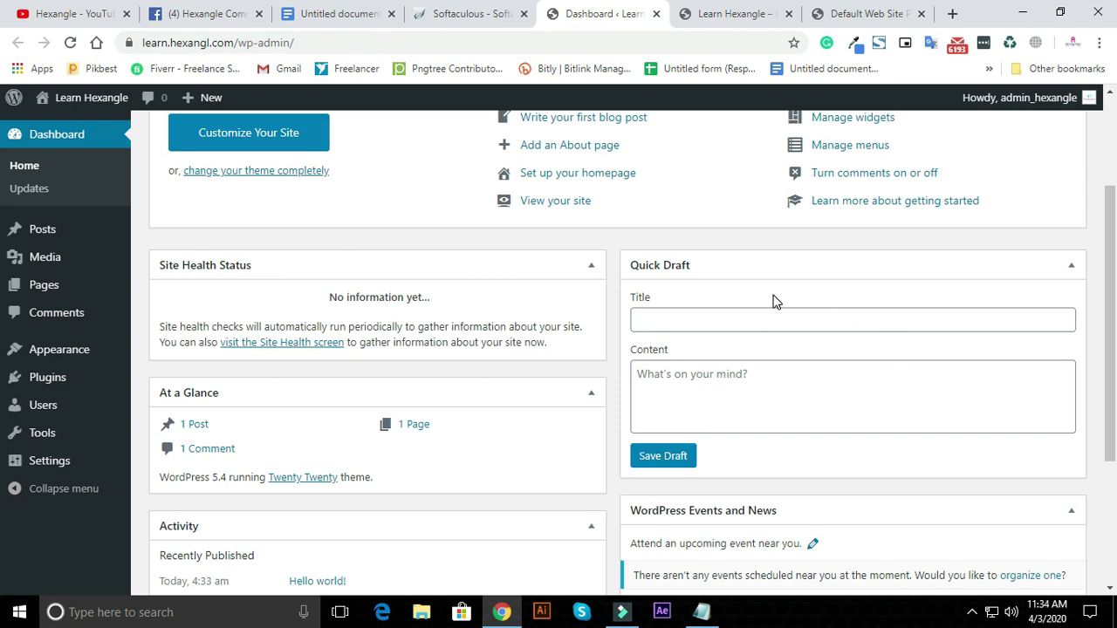
scroll(777, 301, down, 3)
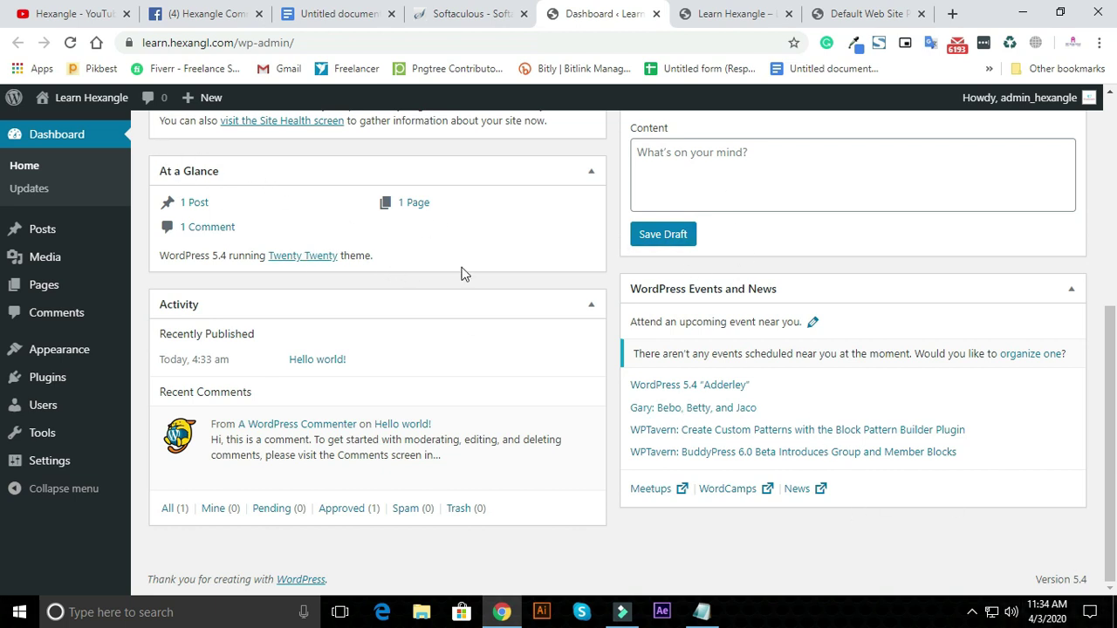
scroll(488, 253, up, 5)
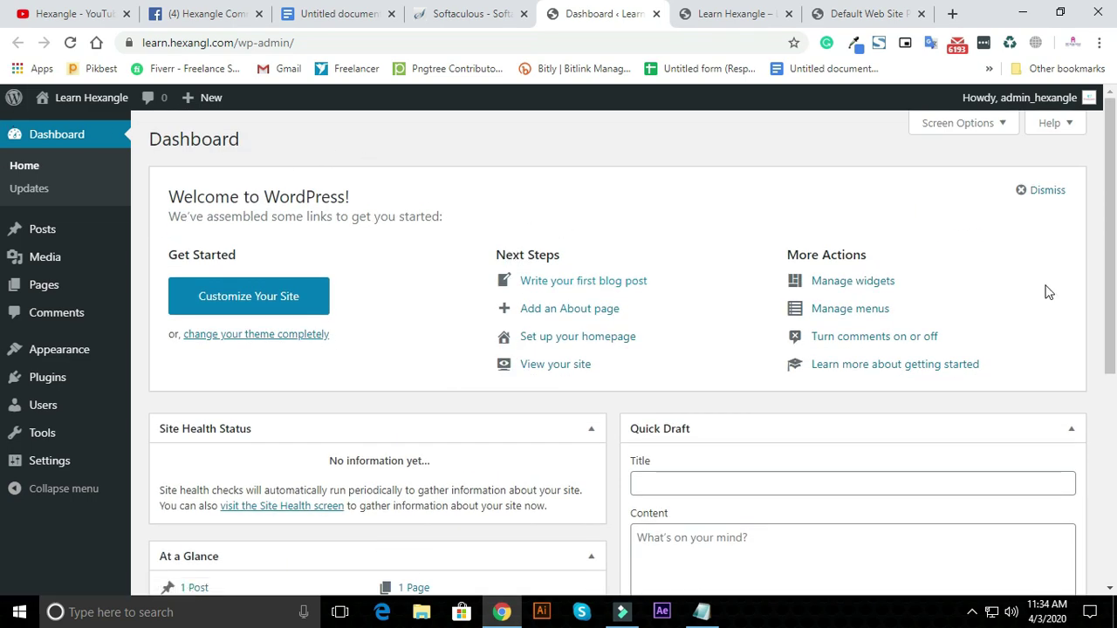
Collapse the Quick Draft box on the dashboard.
drag(1110, 292, 1109, 320)
click(1074, 373)
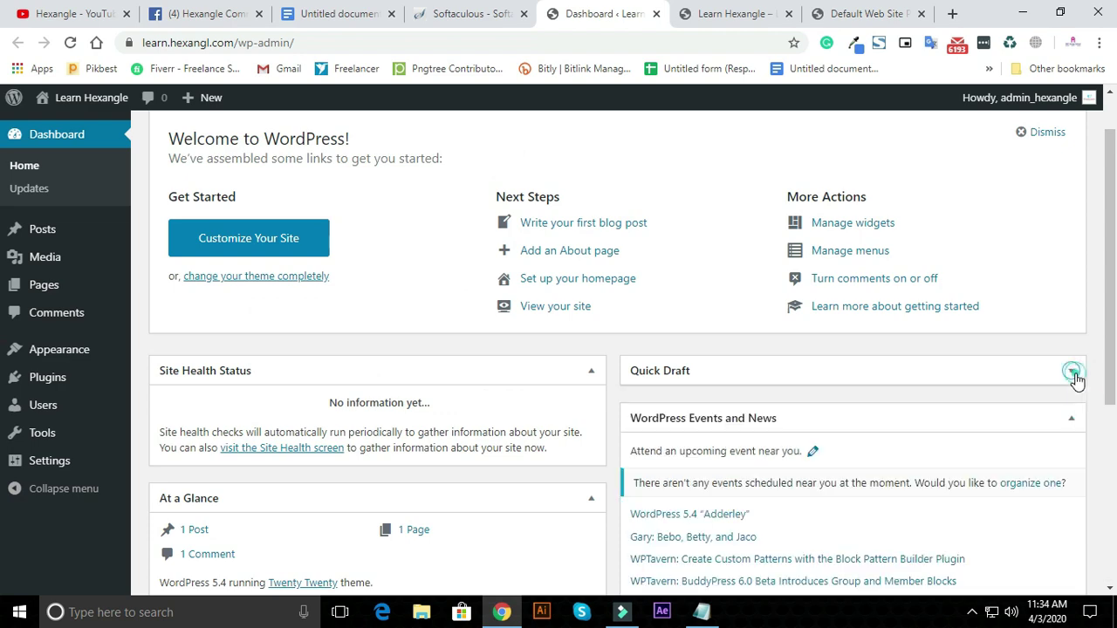
scroll(1011, 203, up, 1)
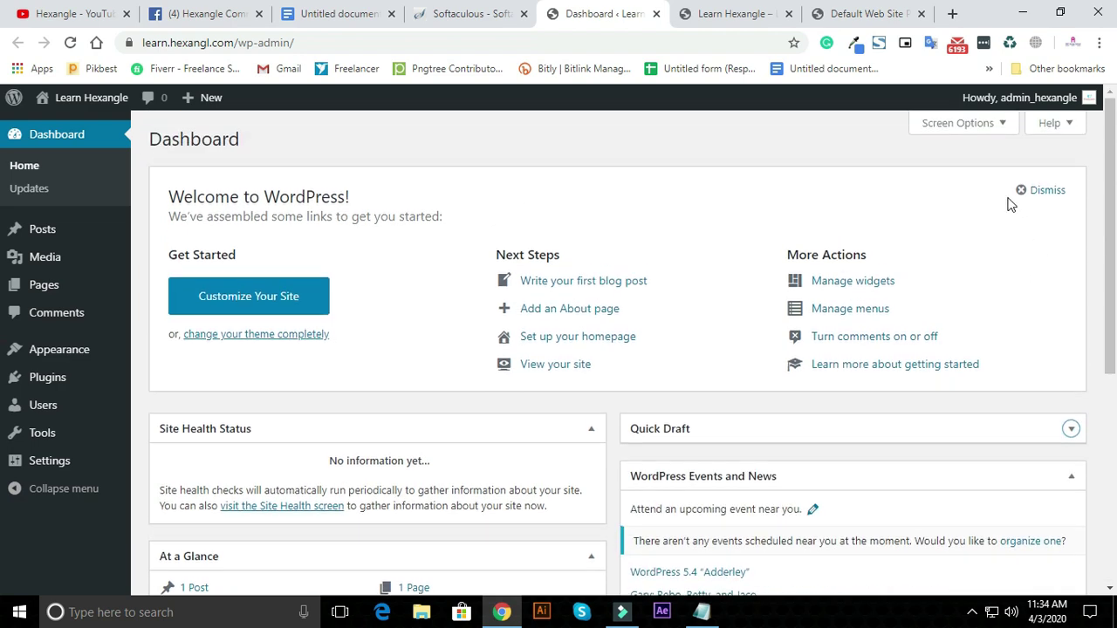
Hide the Activity and Quick Draft boxes through Screen Options, and dismiss the Welcome panel from the dashboard.
click(984, 133)
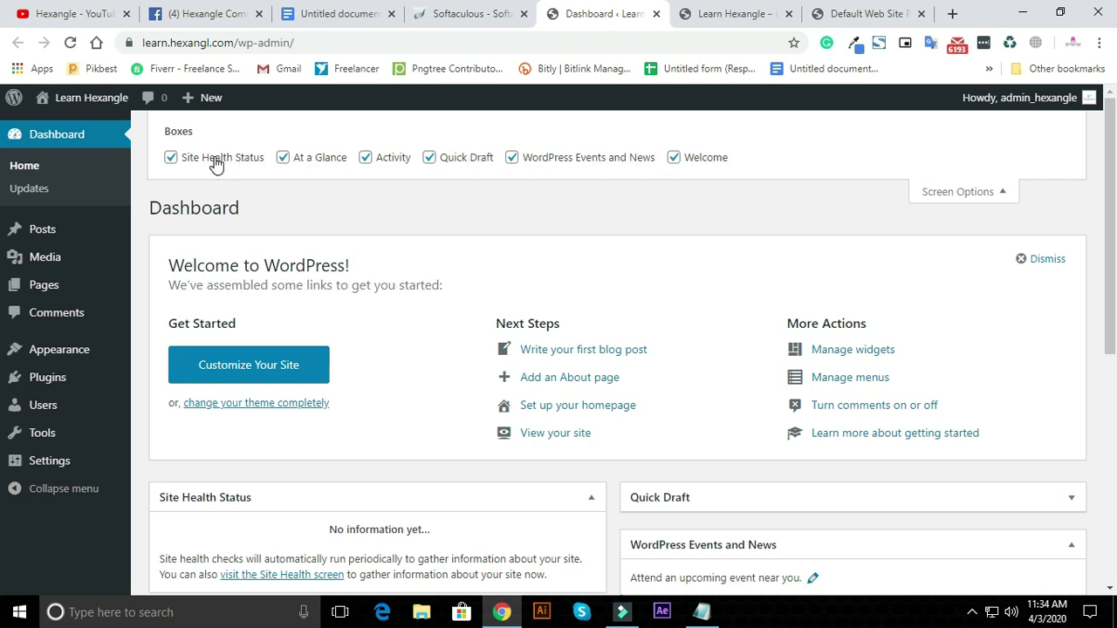
click(392, 161)
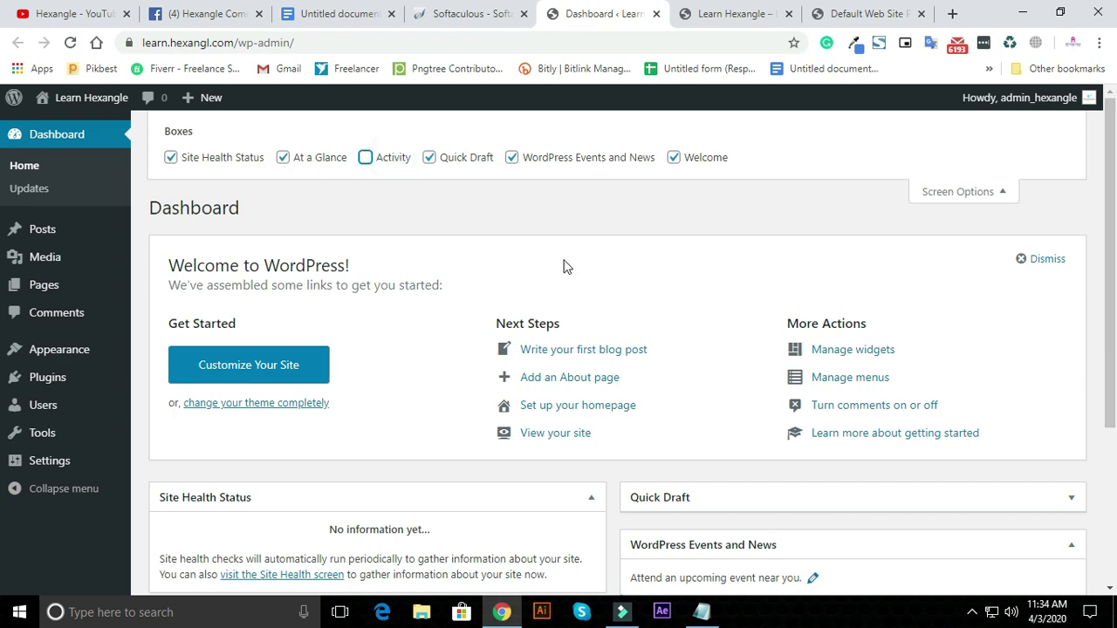
scroll(567, 261, down, 3)
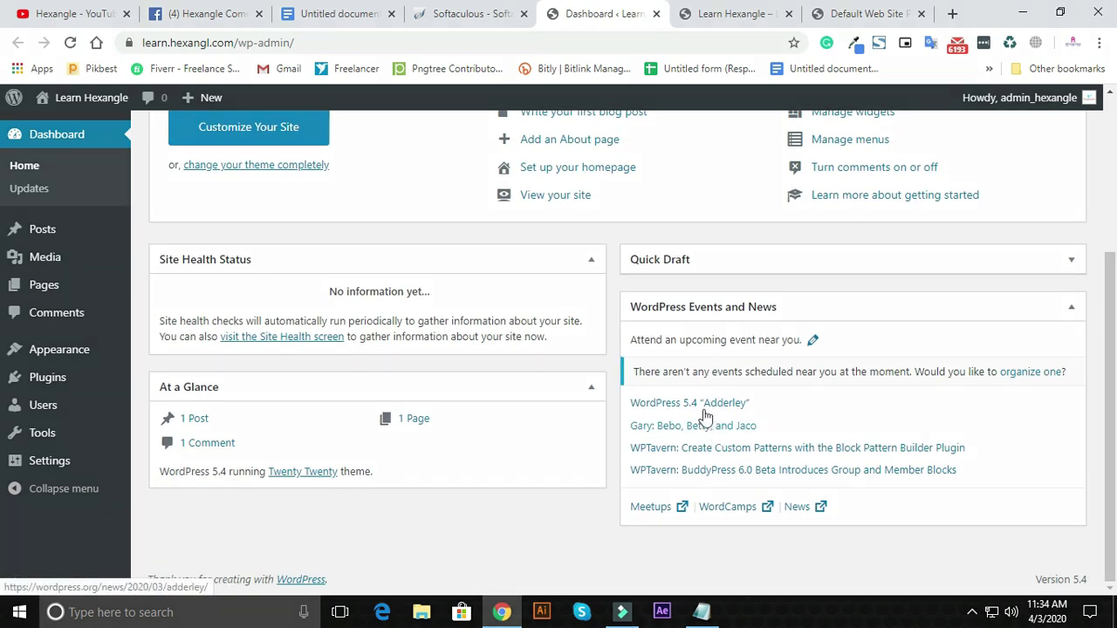
scroll(701, 419, up, 3)
click(458, 158)
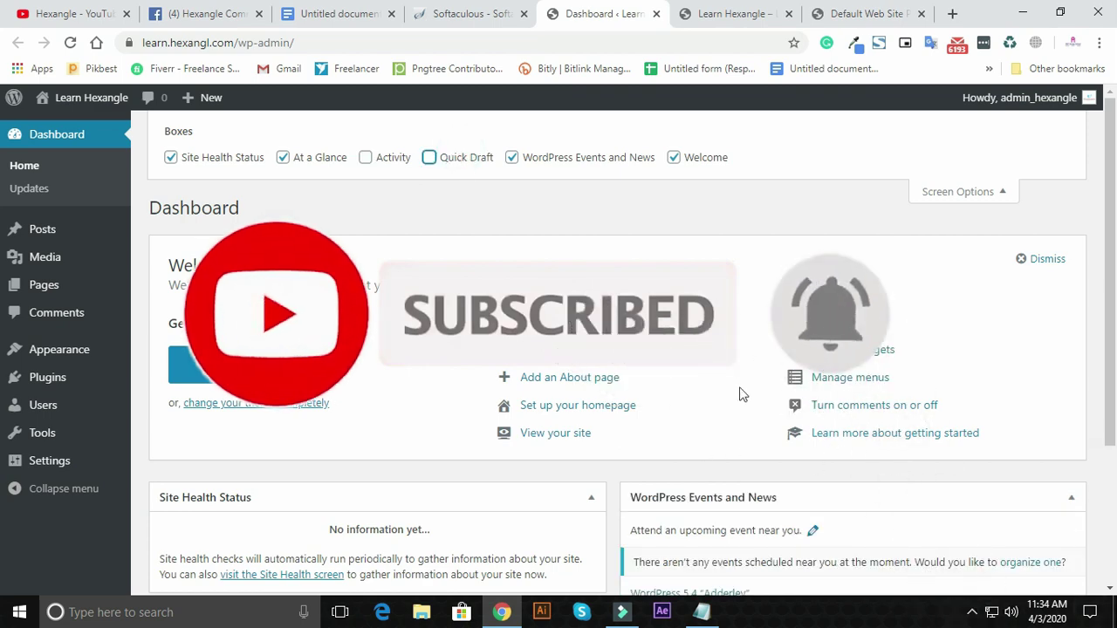
scroll(740, 392, down, 3)
scroll(741, 392, up, 3)
click(959, 192)
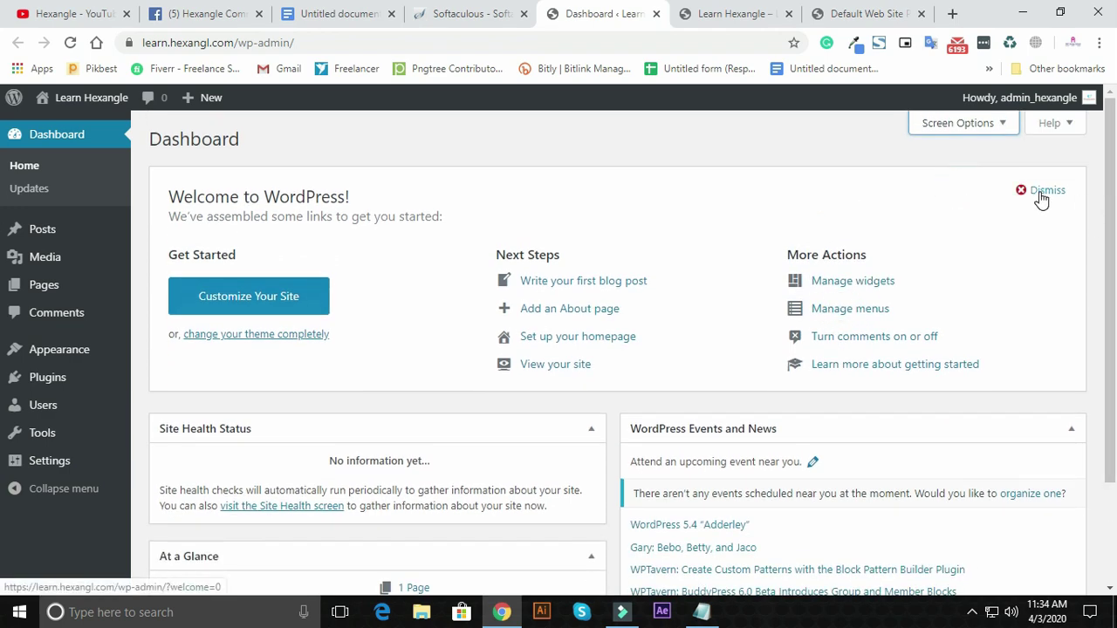
click(1044, 191)
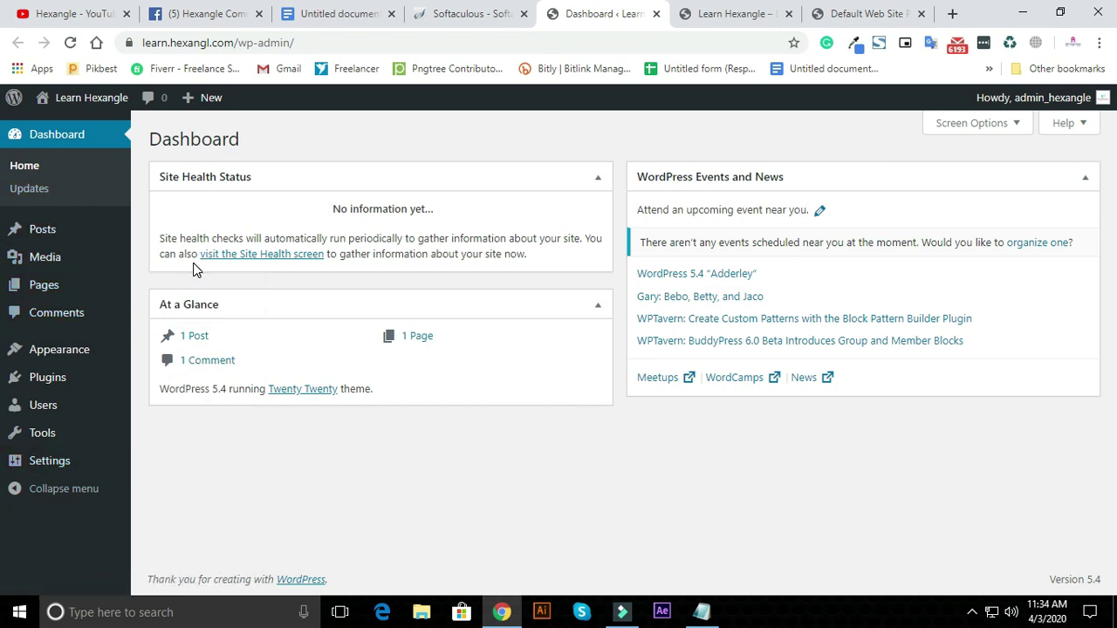
click(697, 463)
Open the list of all posts in the WordPress admin and compare it with the content on the site's home page.
mouse_move(50, 228)
click(157, 231)
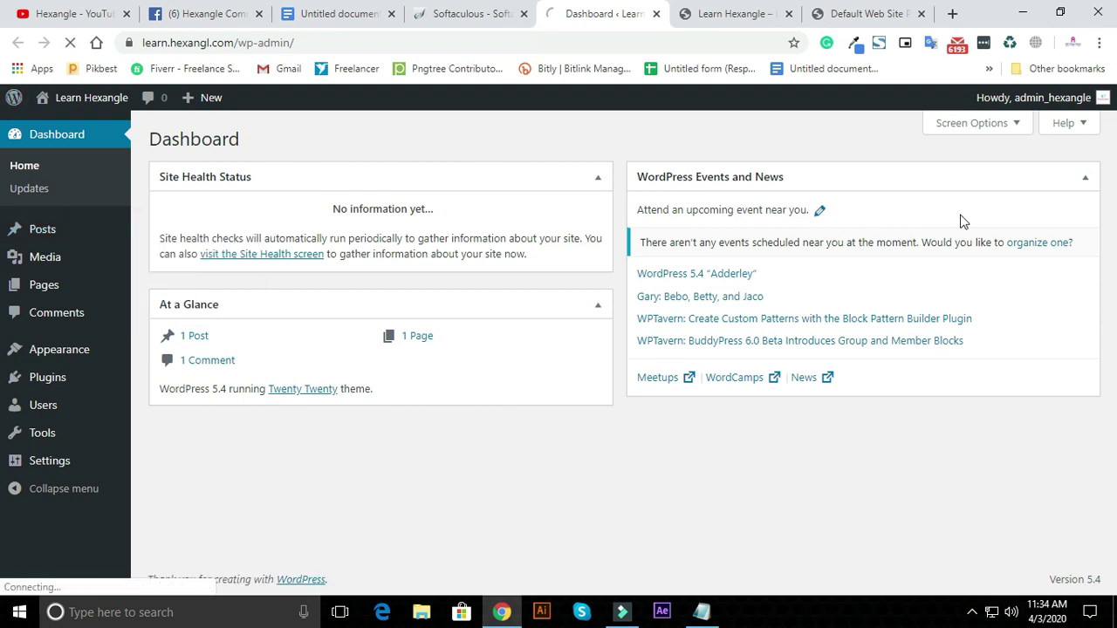
click(710, 11)
scroll(597, 431, down, 7)
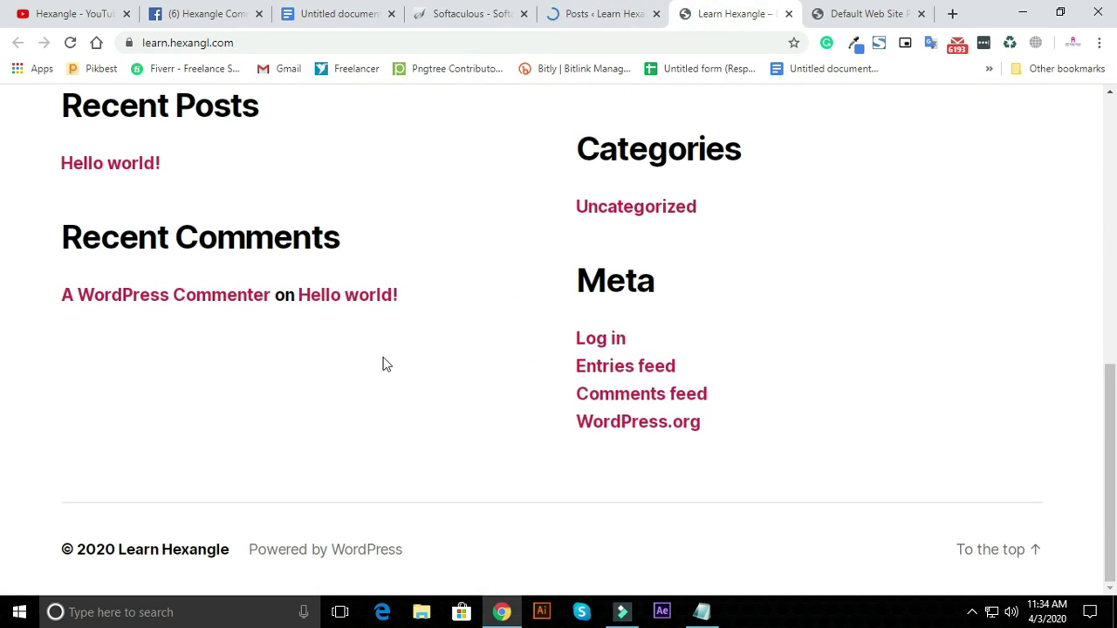
scroll(653, 237, up, 15)
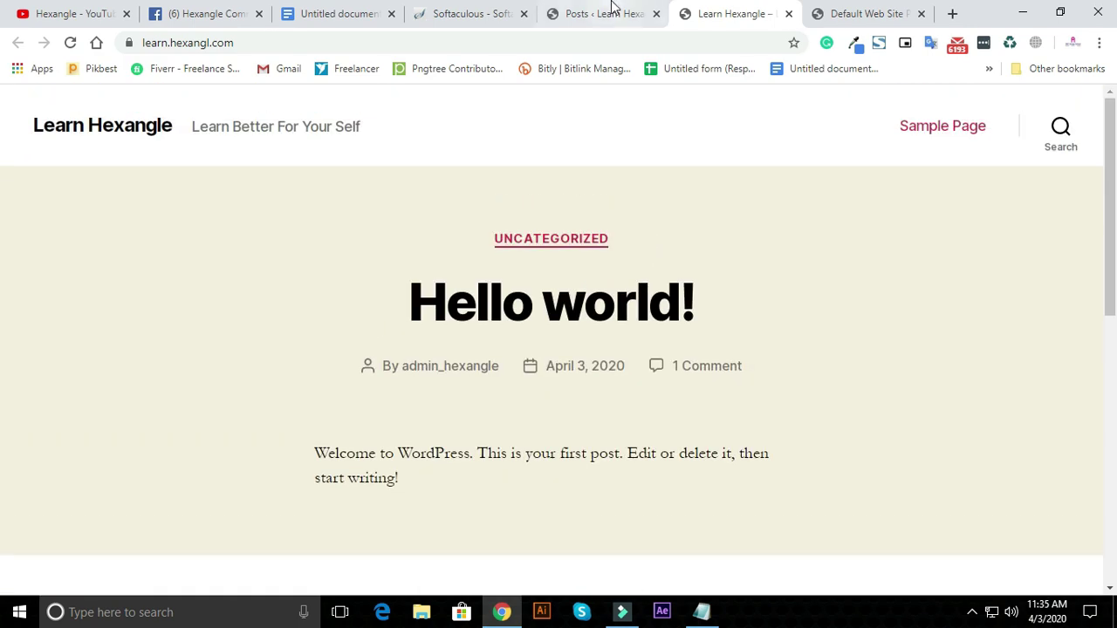
click(614, 9)
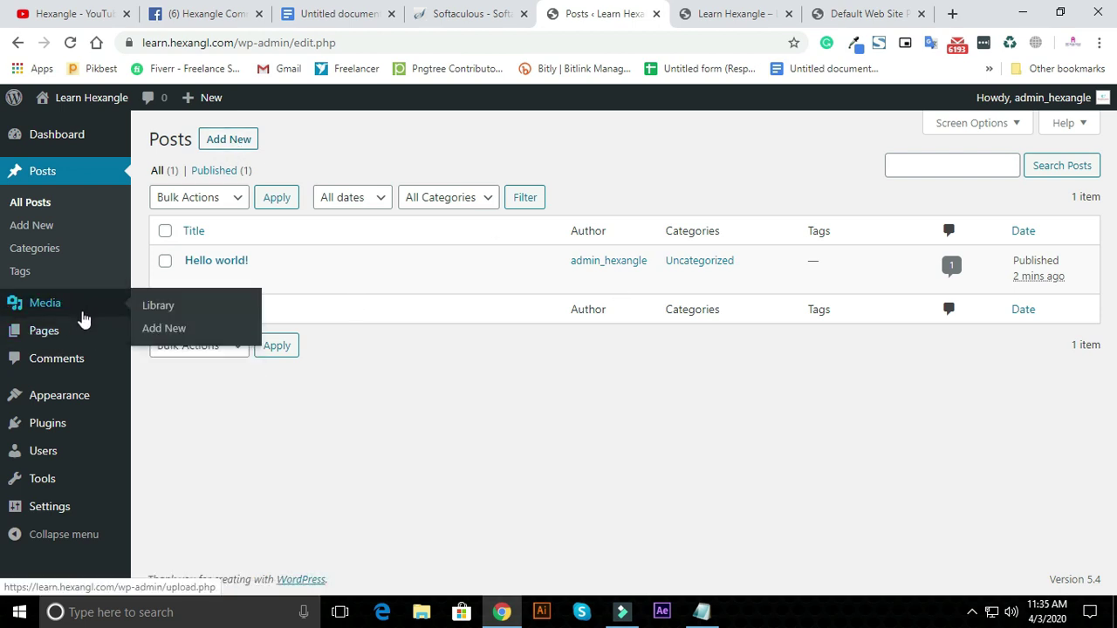
View the Media Library, then open the Pages list and compare it with the site's home page.
click(72, 306)
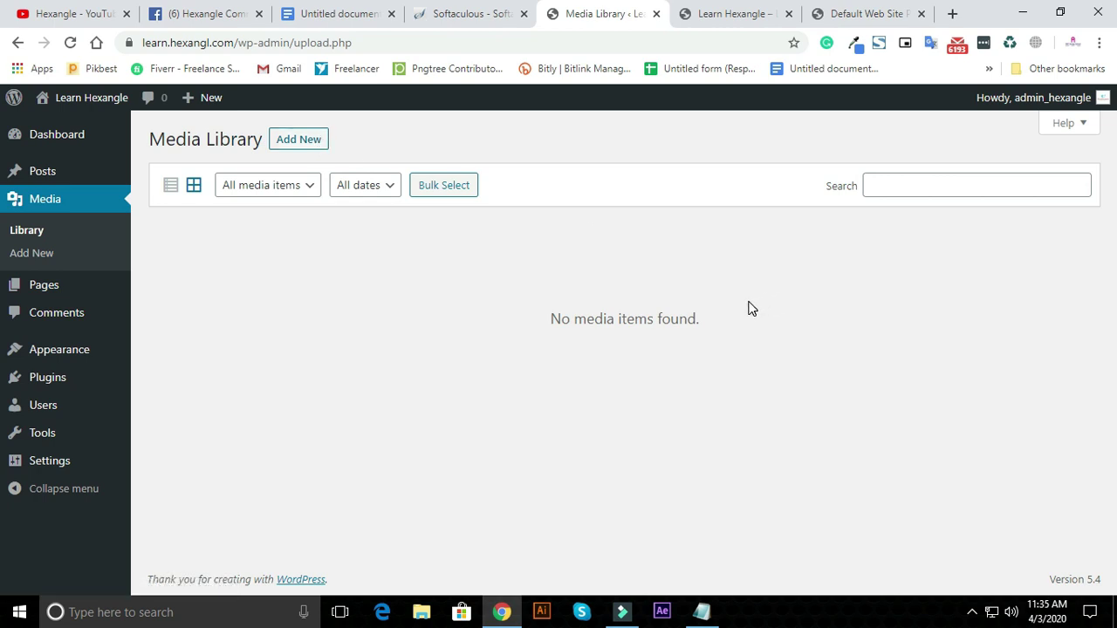
click(39, 284)
click(709, 9)
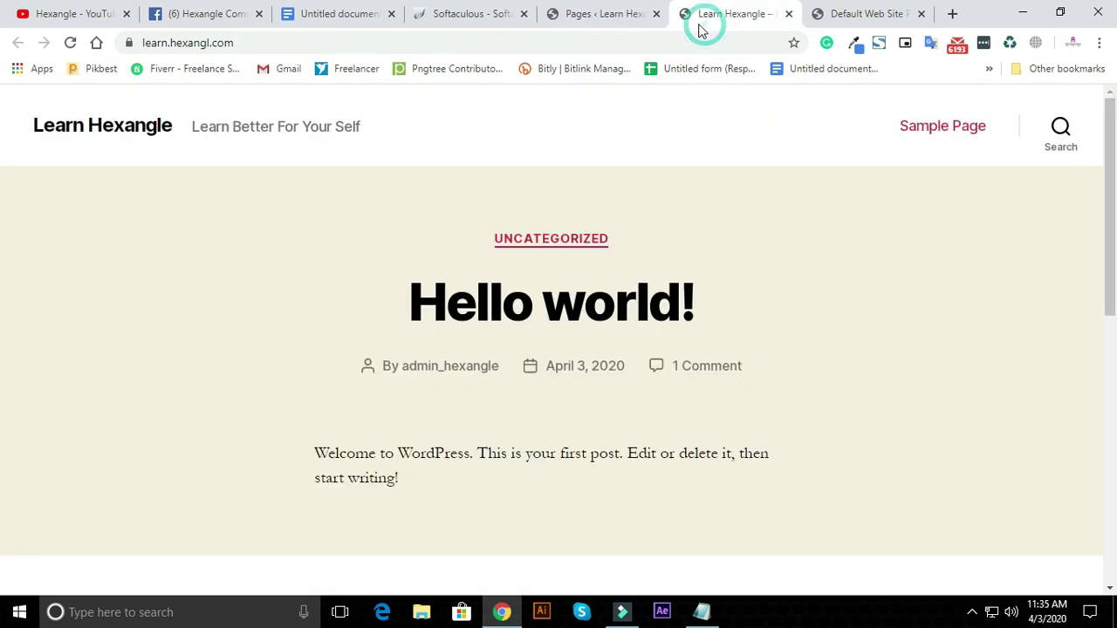
Load blog.hexangl.com in the browser tab that shows the default web page error.
click(688, 43)
click(867, 11)
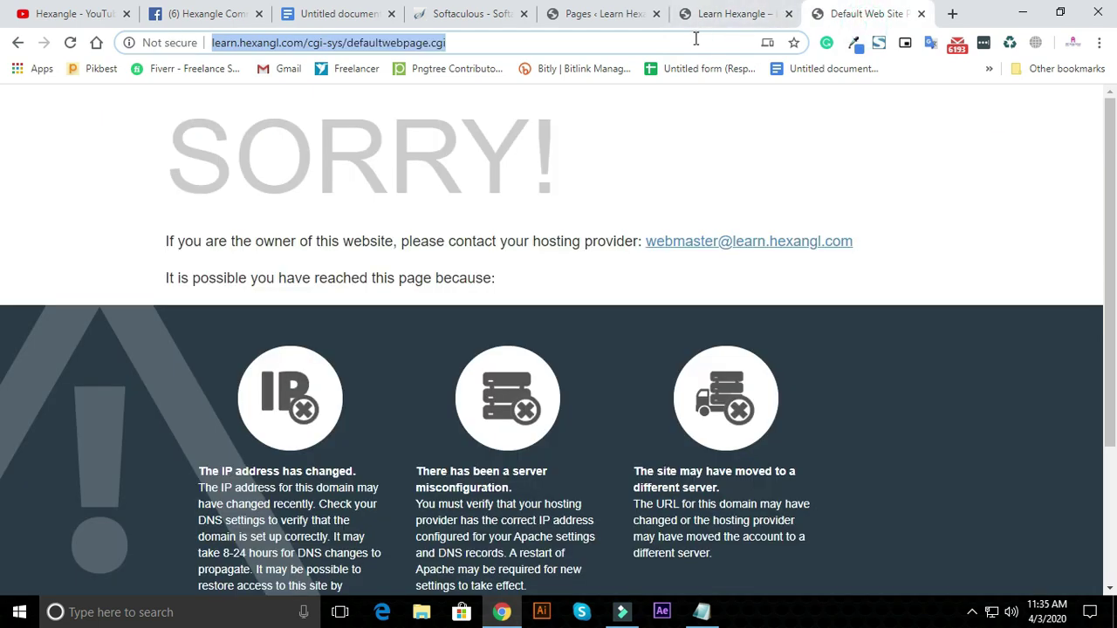
text(b)
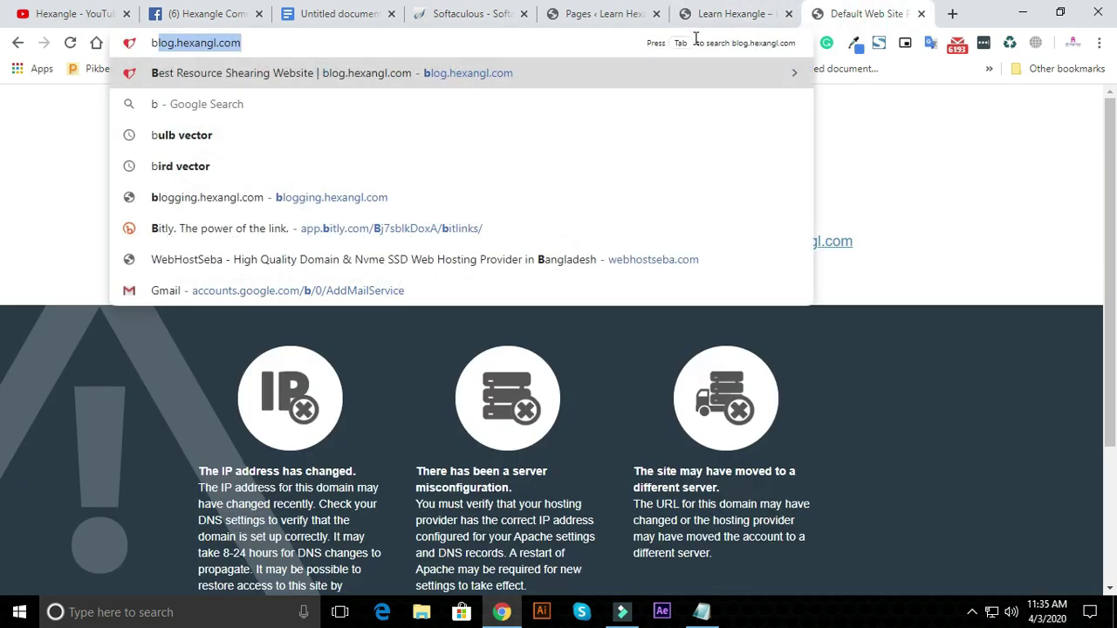
key(Return)
click(733, 15)
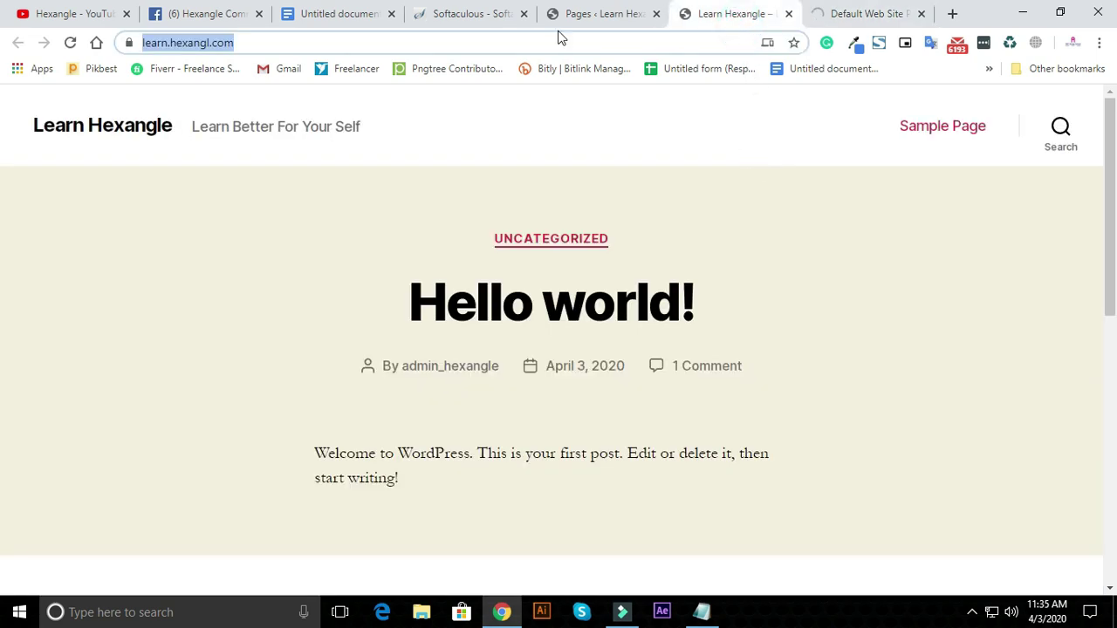
click(576, 12)
click(857, 12)
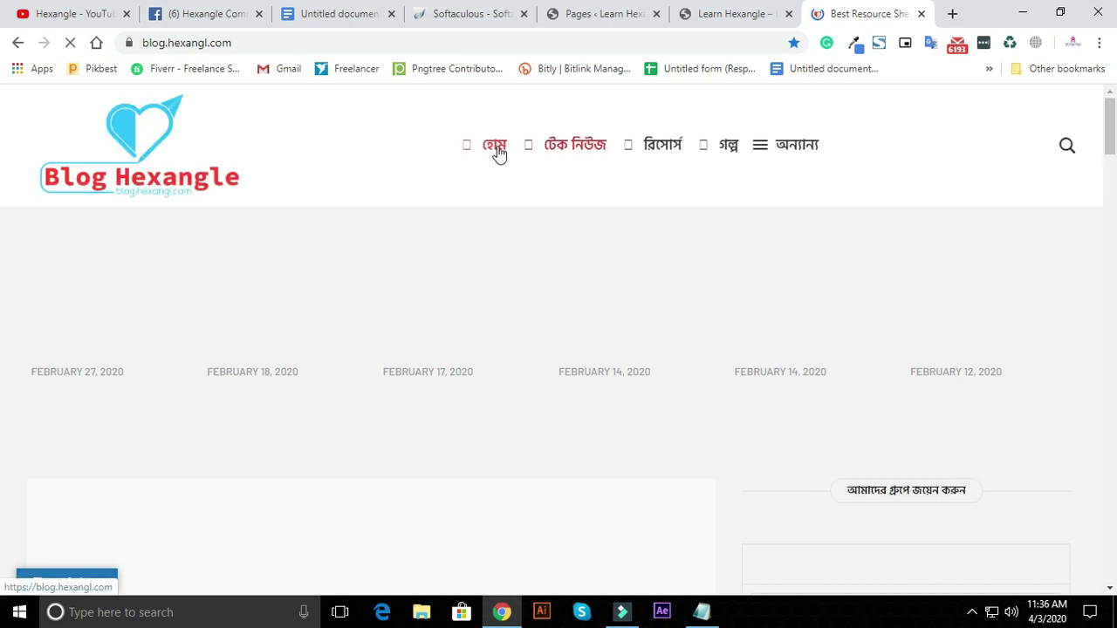
Look over the Blog Hexangle home page, then view its Trends category and the টেক নিউজ and রিসোর্স sections.
mouse_move(673, 152)
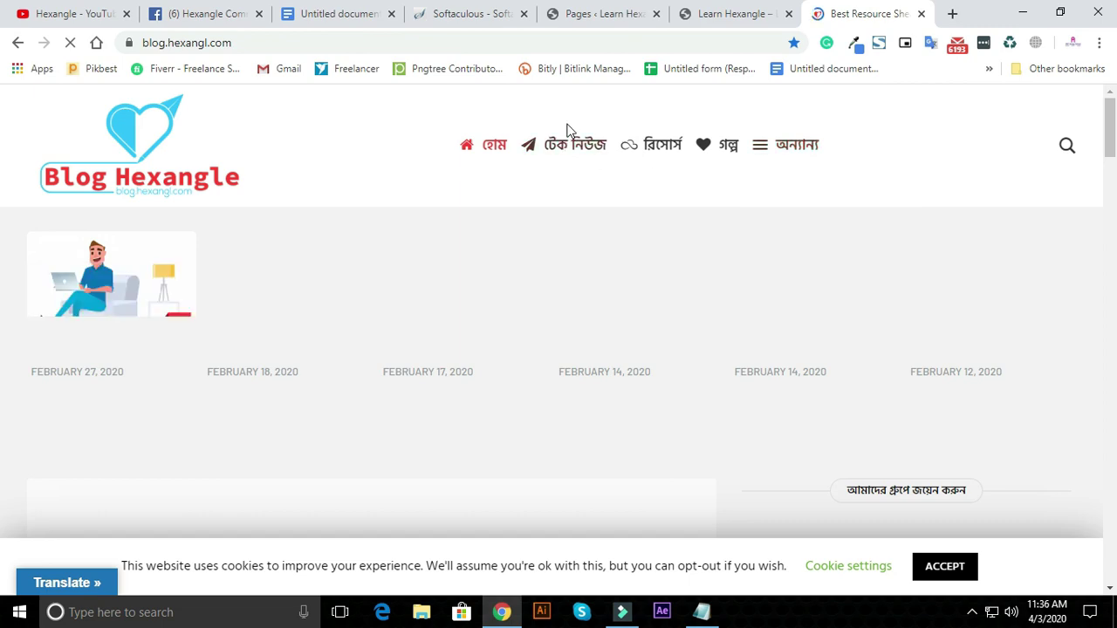
scroll(715, 358, down, 1)
scroll(714, 336, up, 1)
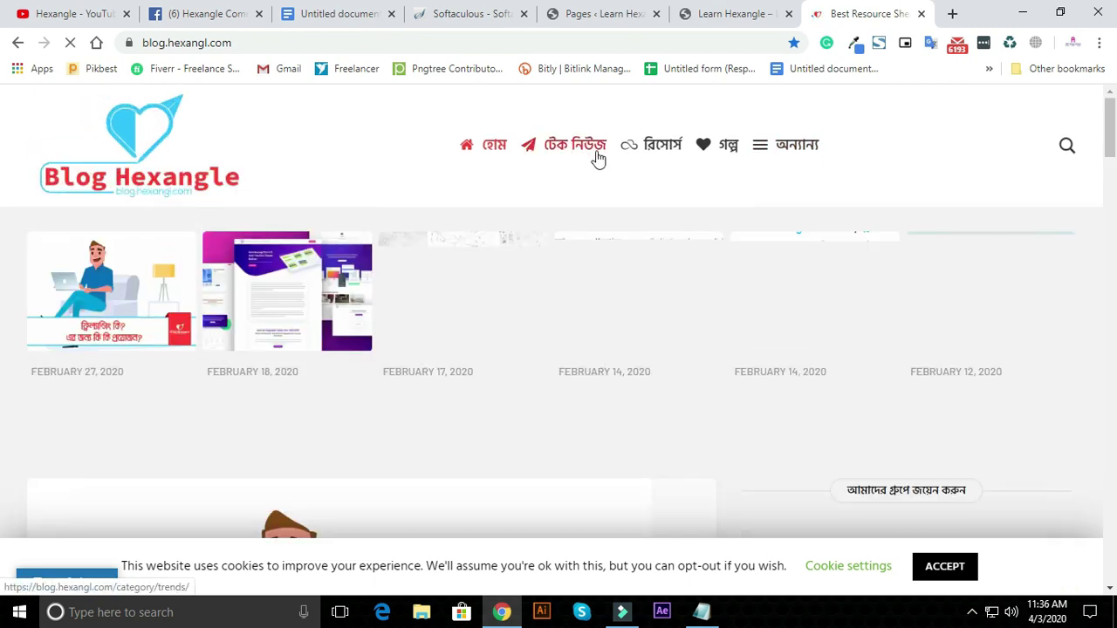
scroll(602, 154, down, 6)
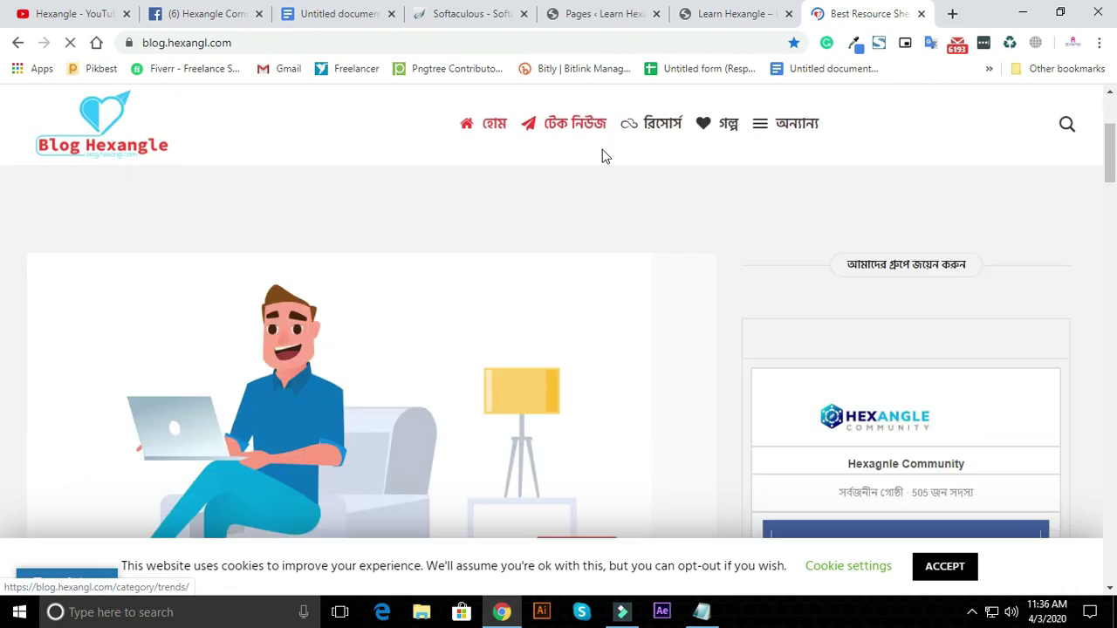
scroll(599, 336, down, 1)
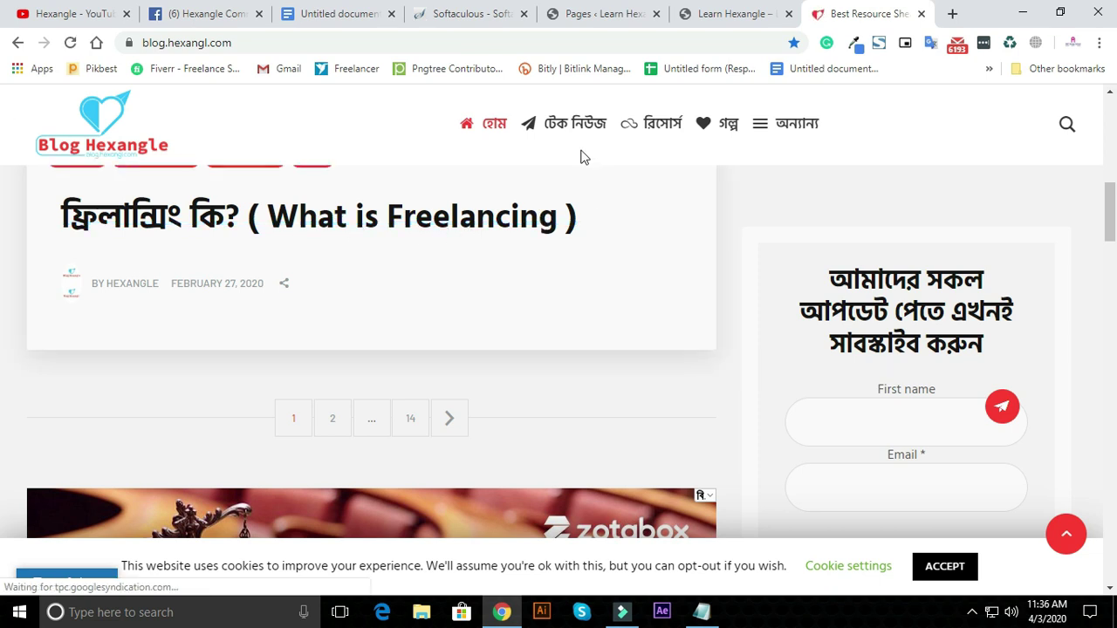
click(564, 129)
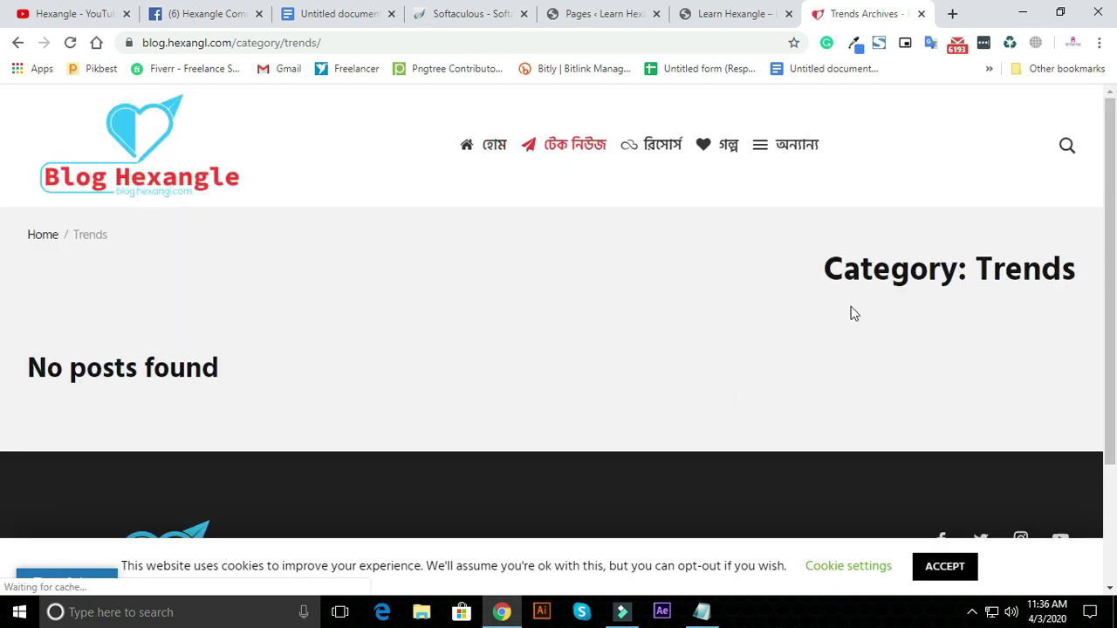
scroll(850, 311, down, 2)
click(659, 123)
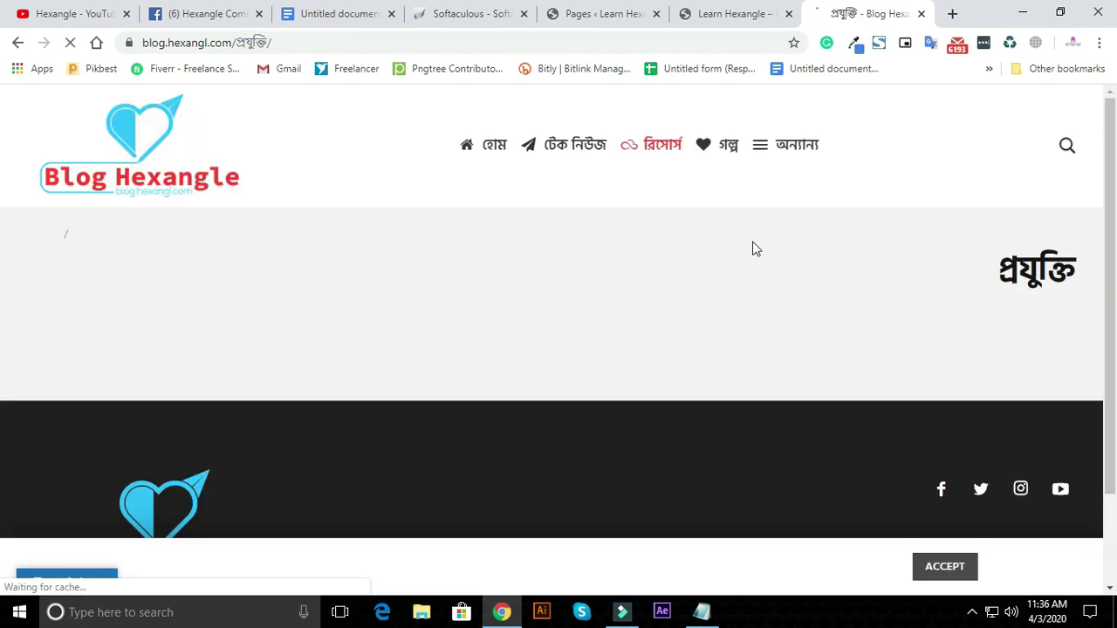
scroll(734, 218, down, 1)
mouse_move(655, 129)
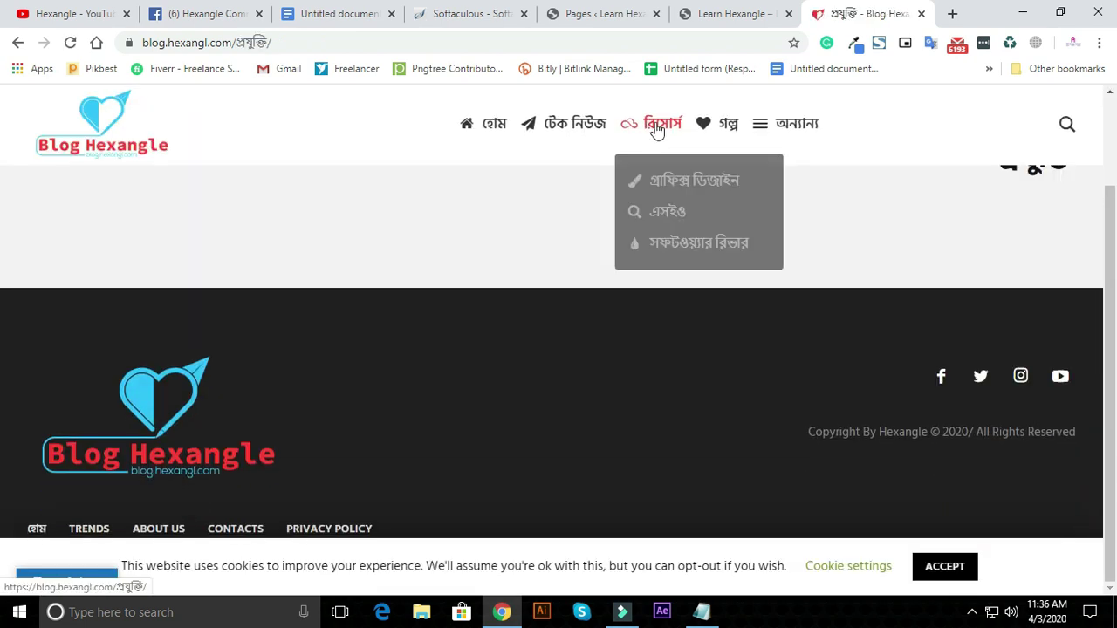
Review the posts on the blog's গ্রাফিক্স ডিজাইন page and open the "What is Freelancing" post.
click(684, 179)
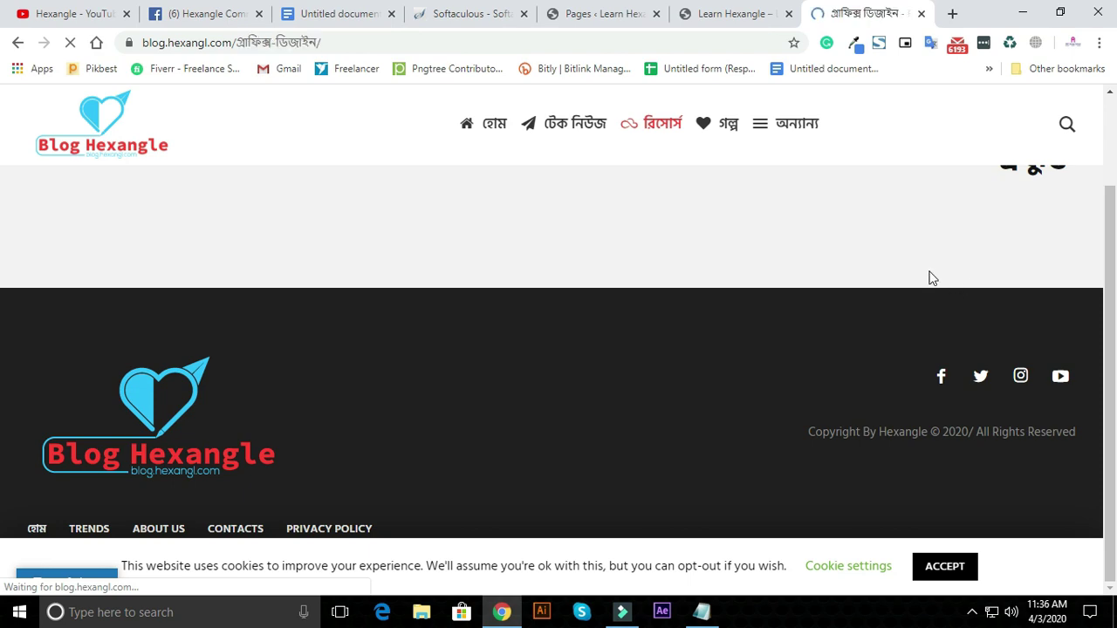
scroll(829, 249, down, 5)
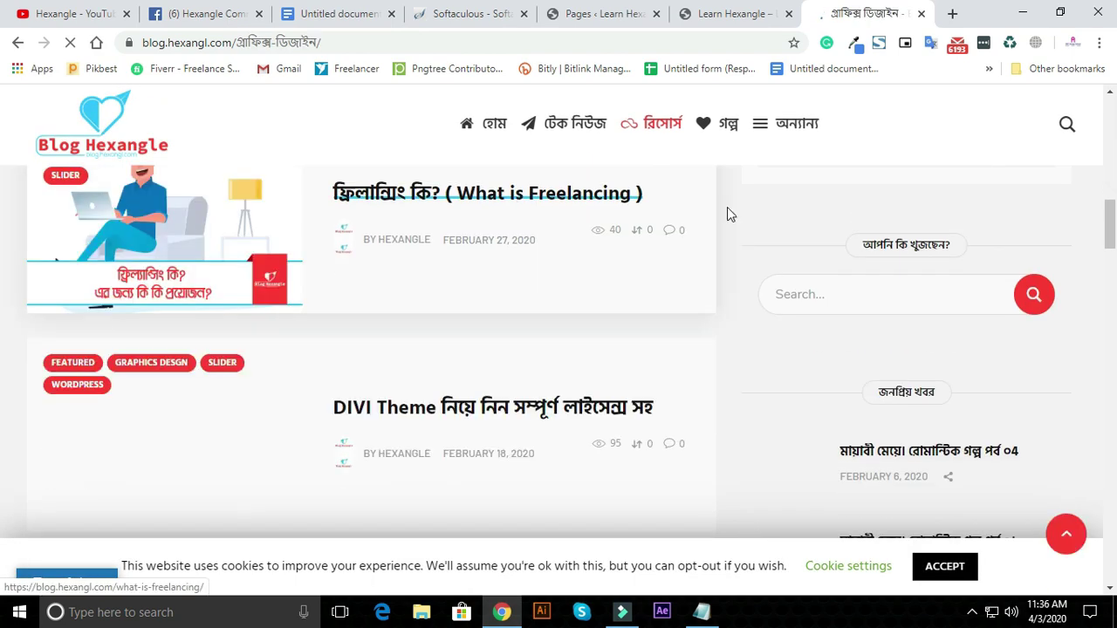
scroll(684, 280, down, 5)
scroll(685, 288, down, 1)
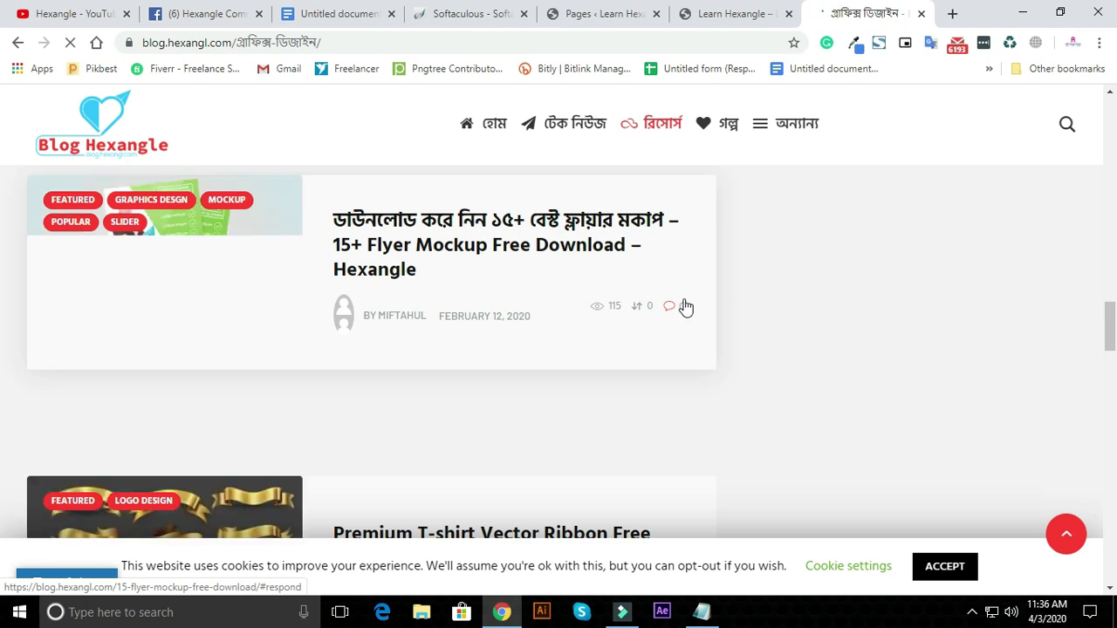
scroll(686, 307, down, 4)
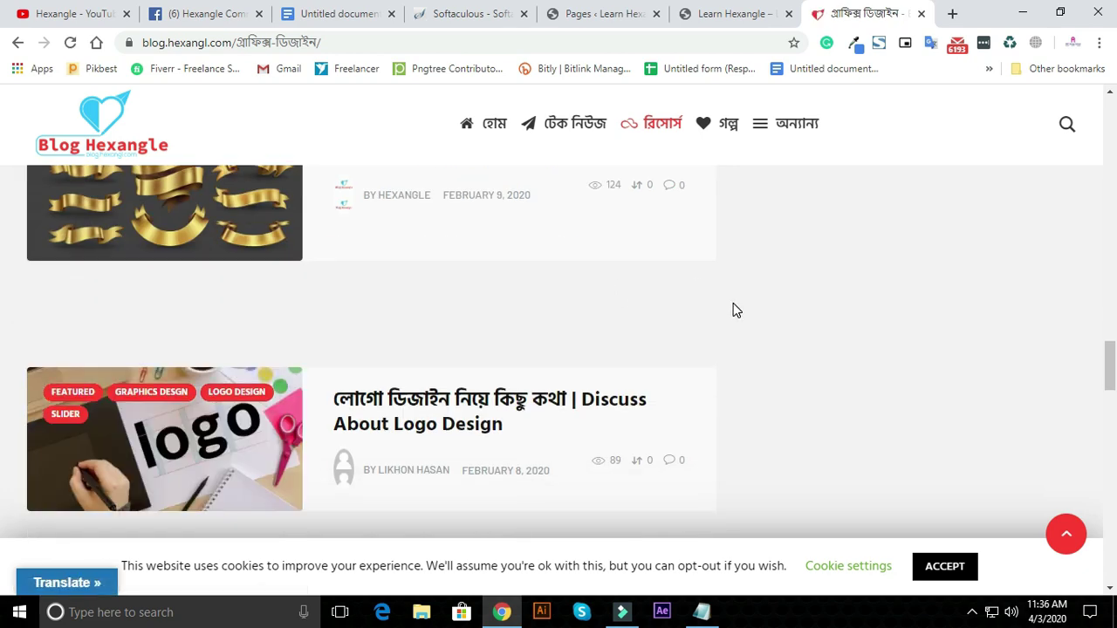
scroll(733, 311, down, 4)
scroll(707, 299, up, 4)
scroll(713, 291, down, 1)
scroll(714, 293, up, 3)
scroll(715, 292, down, 10)
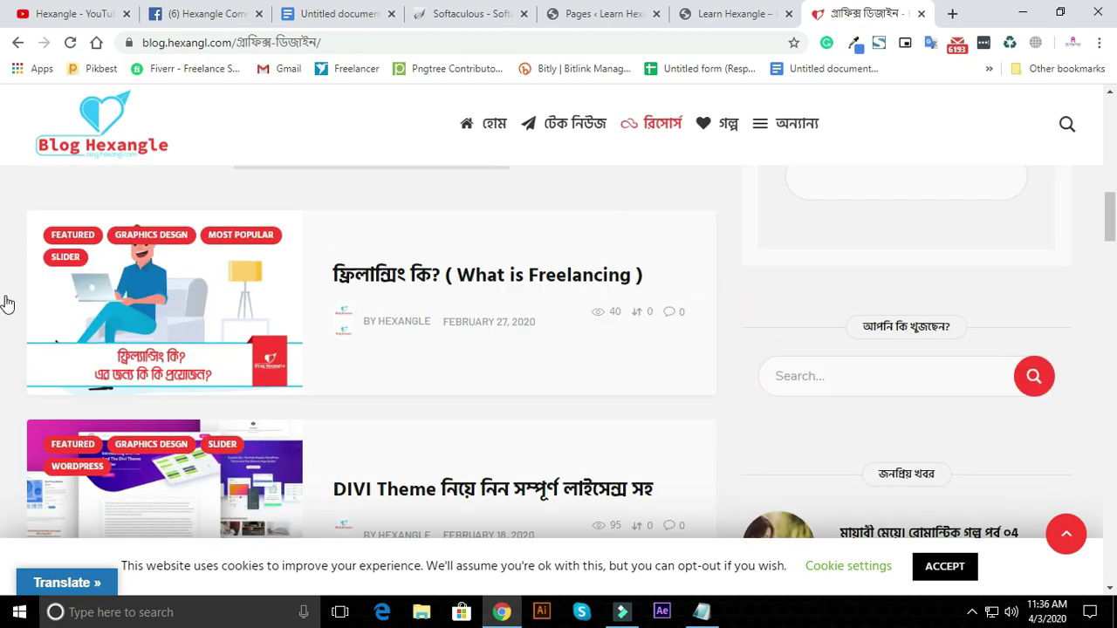
scroll(724, 314, down, 5)
scroll(521, 270, up, 1)
scroll(486, 230, up, 3)
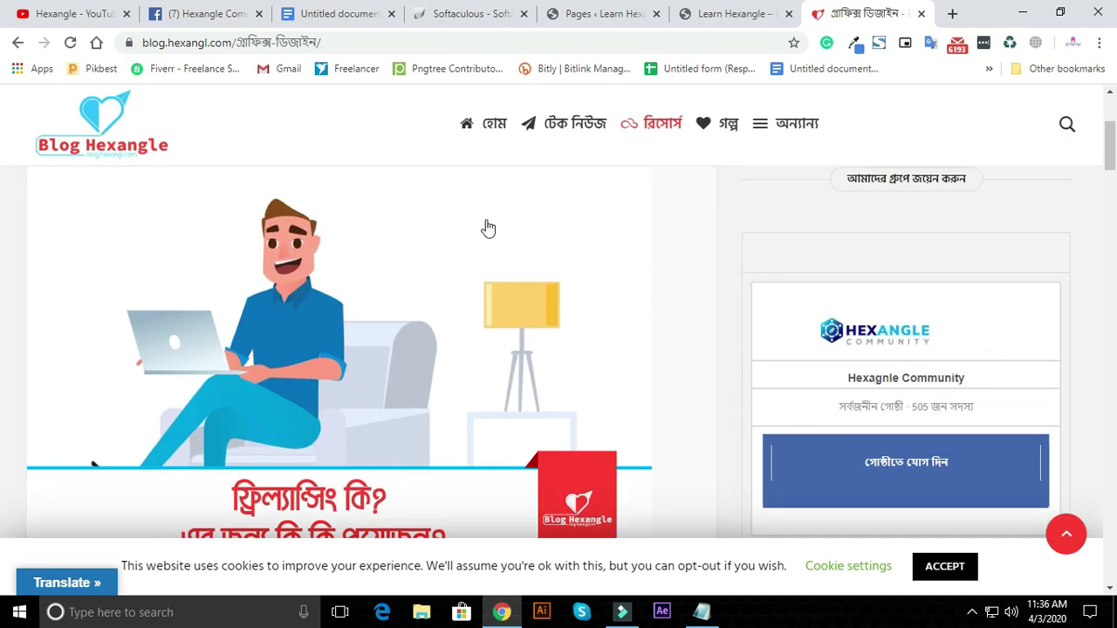
scroll(393, 315, down, 3)
click(388, 309)
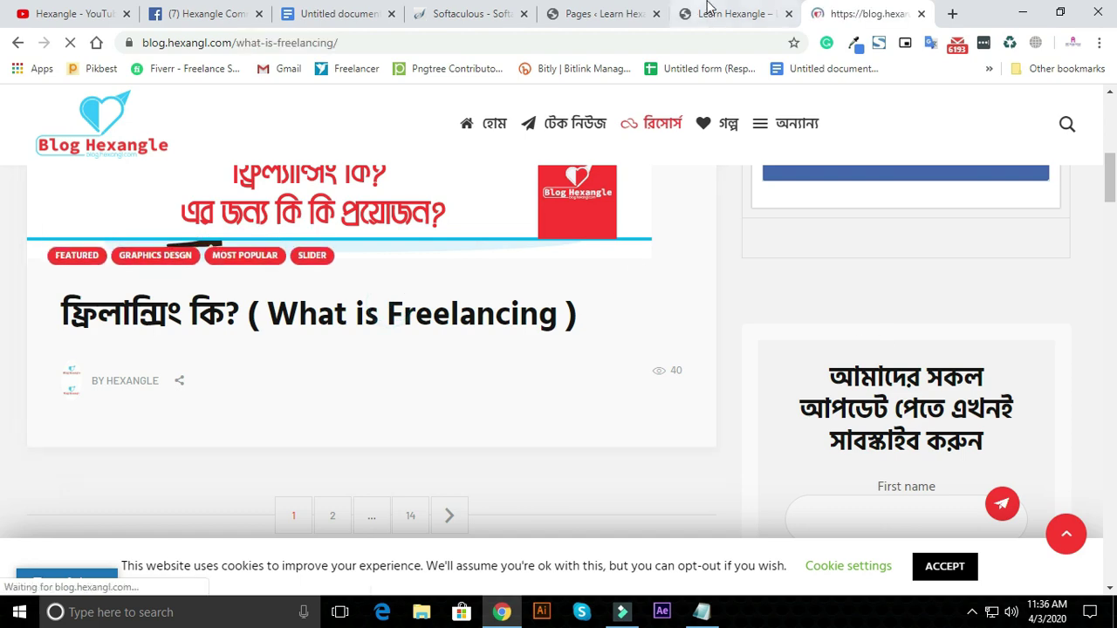
Return to the Learn Hexangle WordPress admin and view the list of comments.
click(705, 18)
click(569, 18)
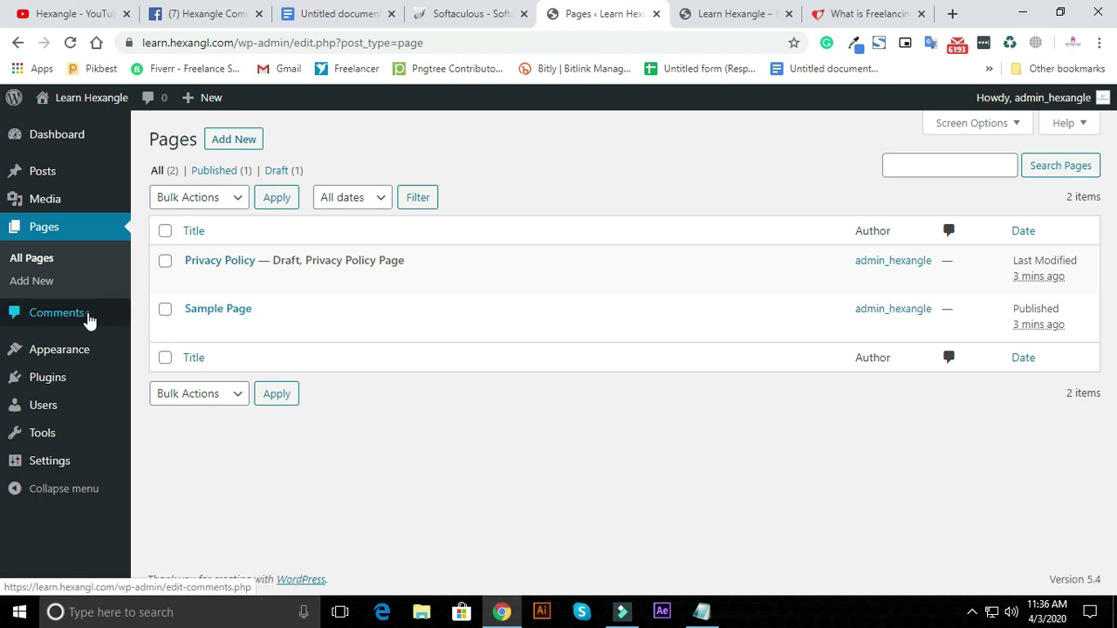
click(89, 319)
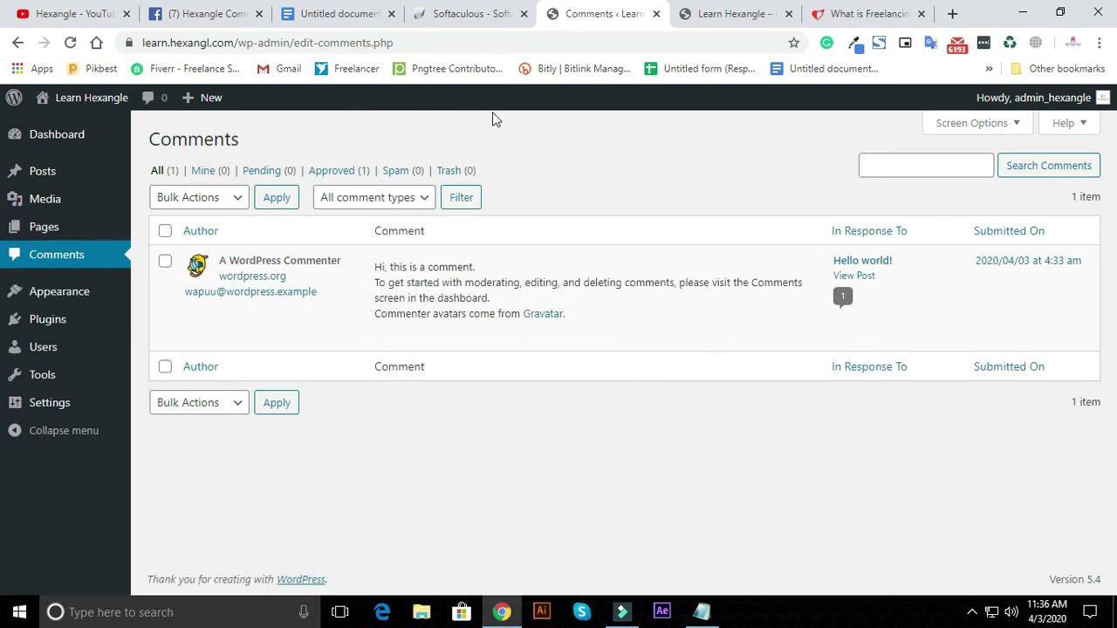
Open the installed themes and read through the details of the active Twenty Twenty theme.
mouse_move(77, 294)
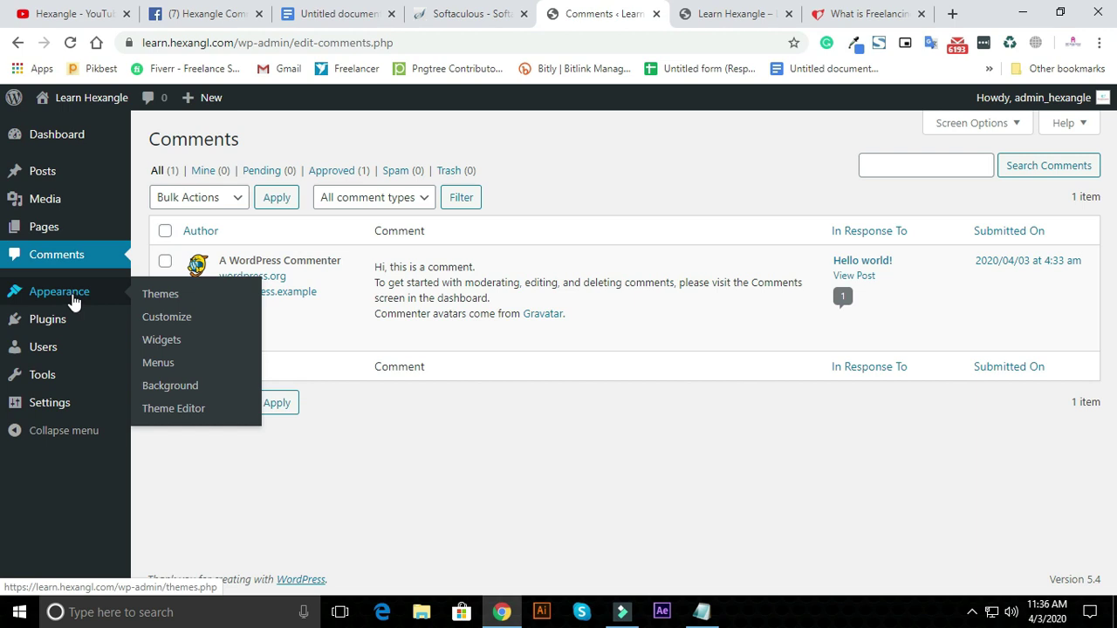
click(159, 297)
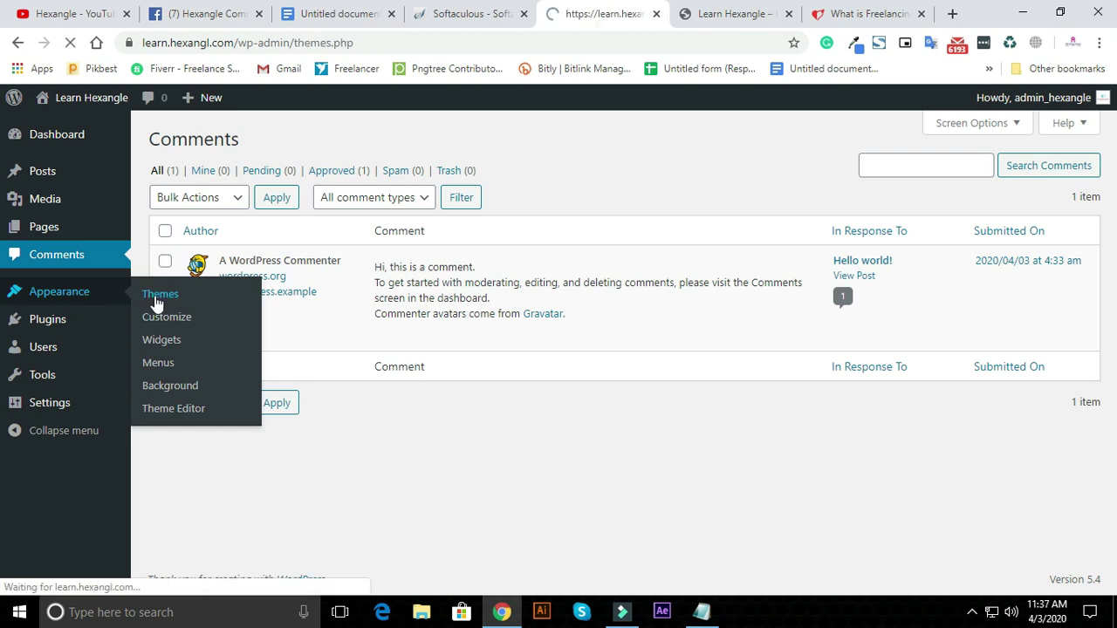
mouse_move(812, 264)
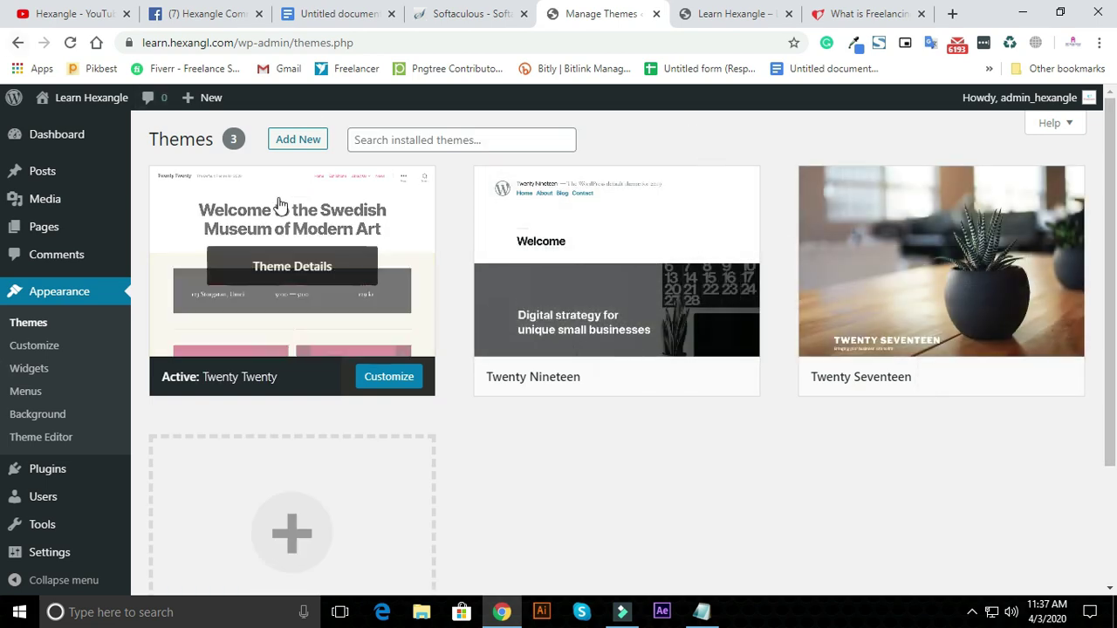
click(316, 266)
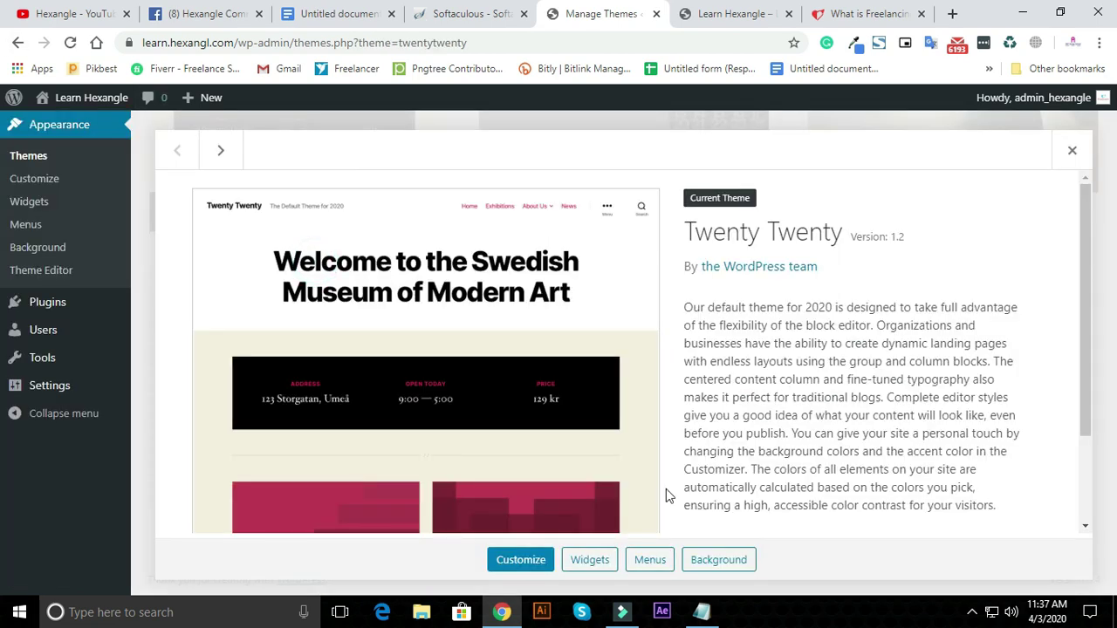
scroll(786, 437, down, 1)
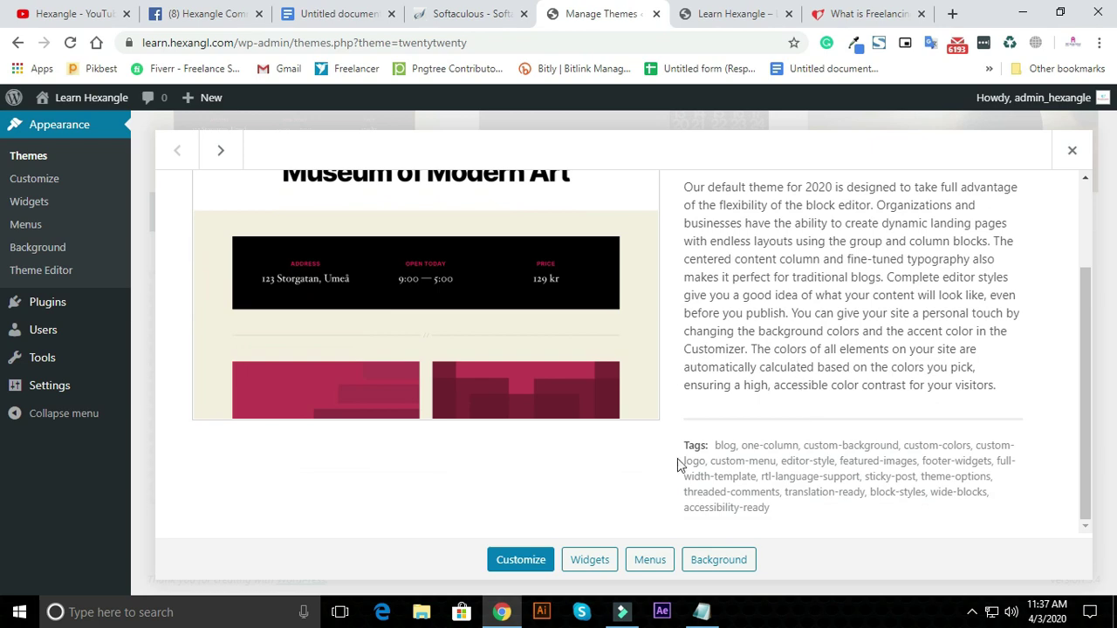
scroll(746, 321, up, 2)
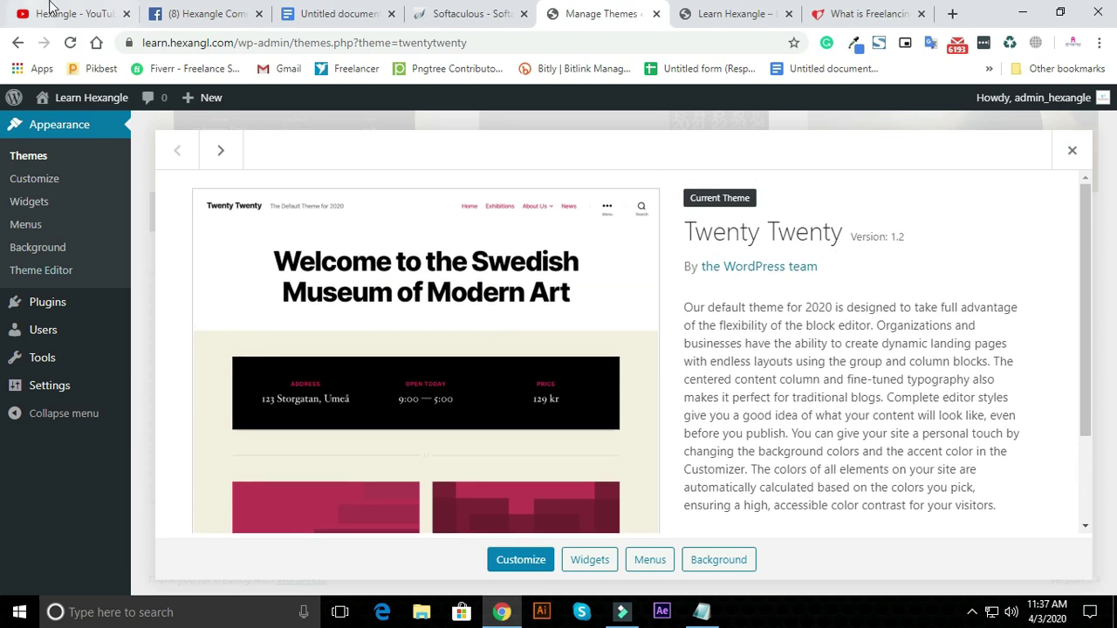
click(1073, 150)
scroll(967, 210, up, 1)
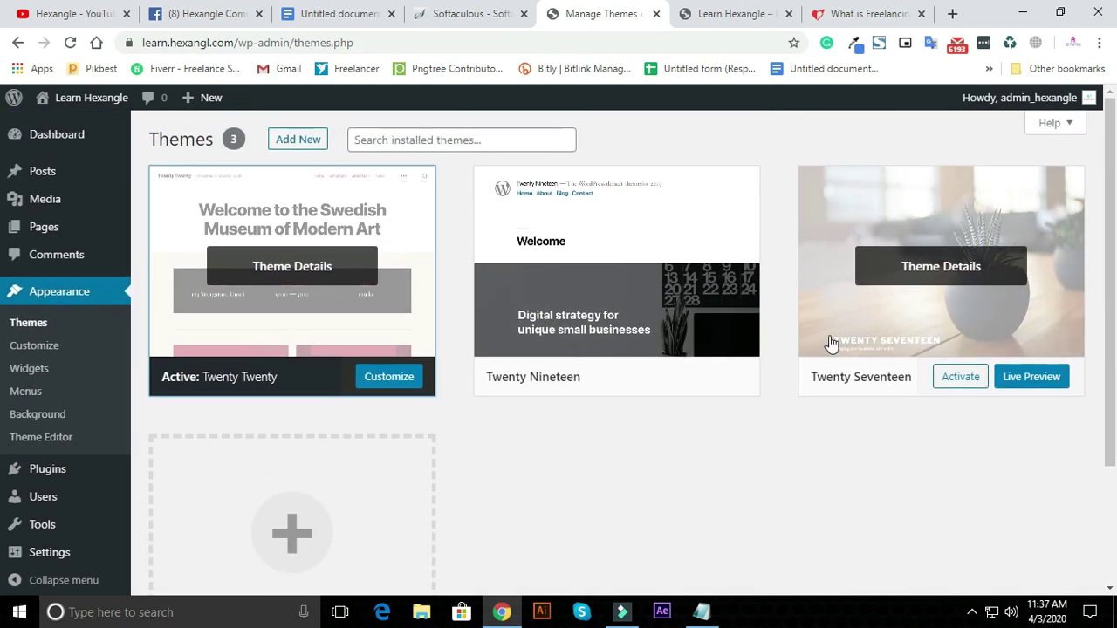
Delete the Twenty Nineteen theme from the installed themes.
click(623, 273)
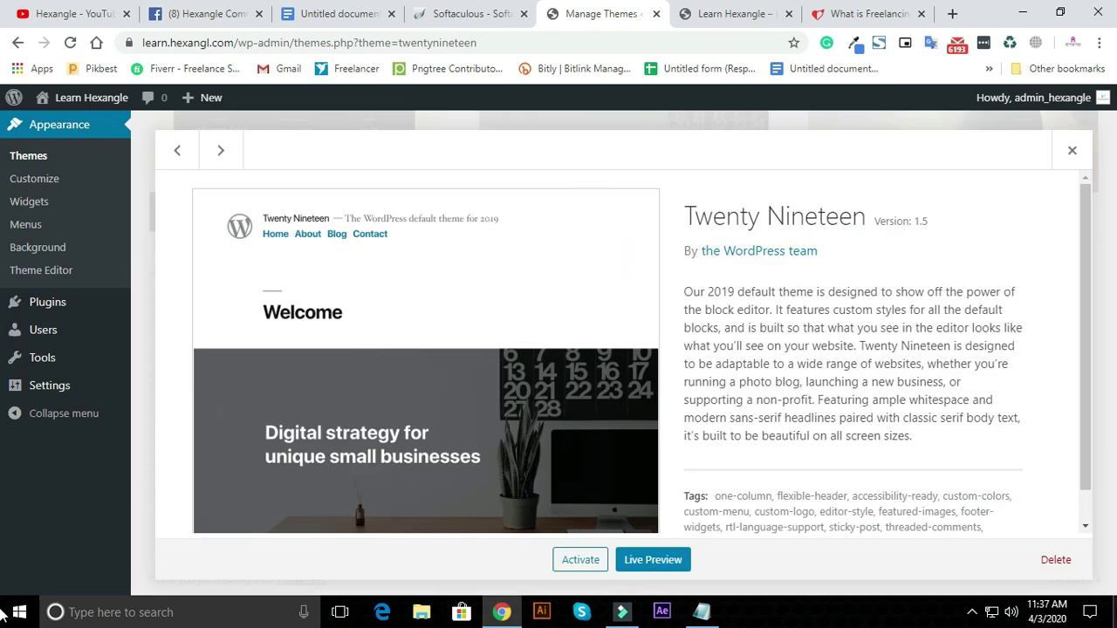
click(1044, 564)
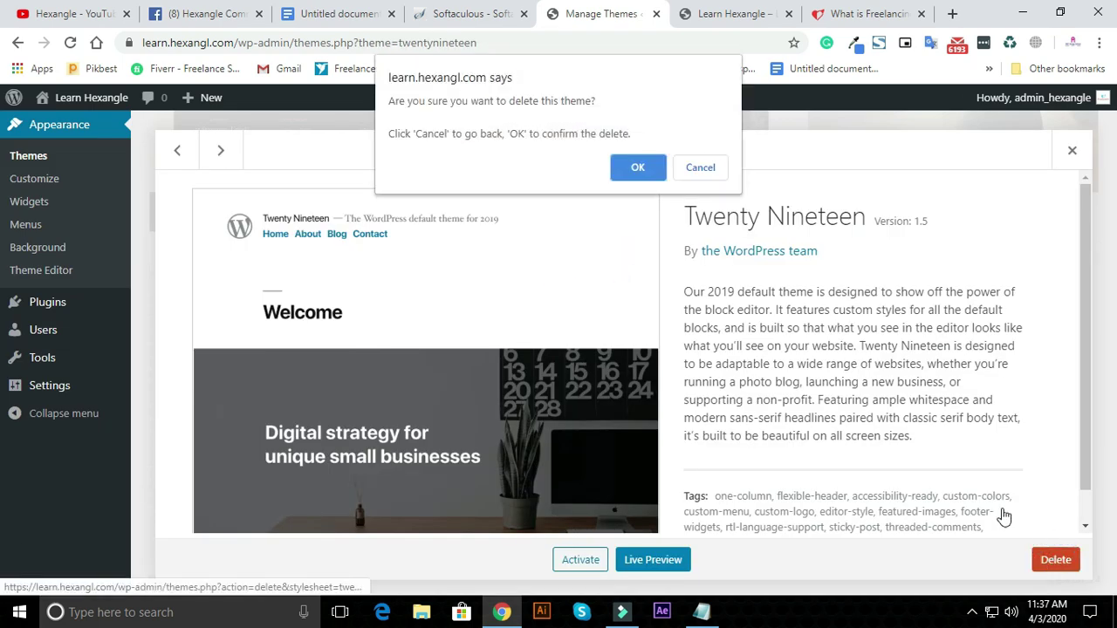
click(638, 168)
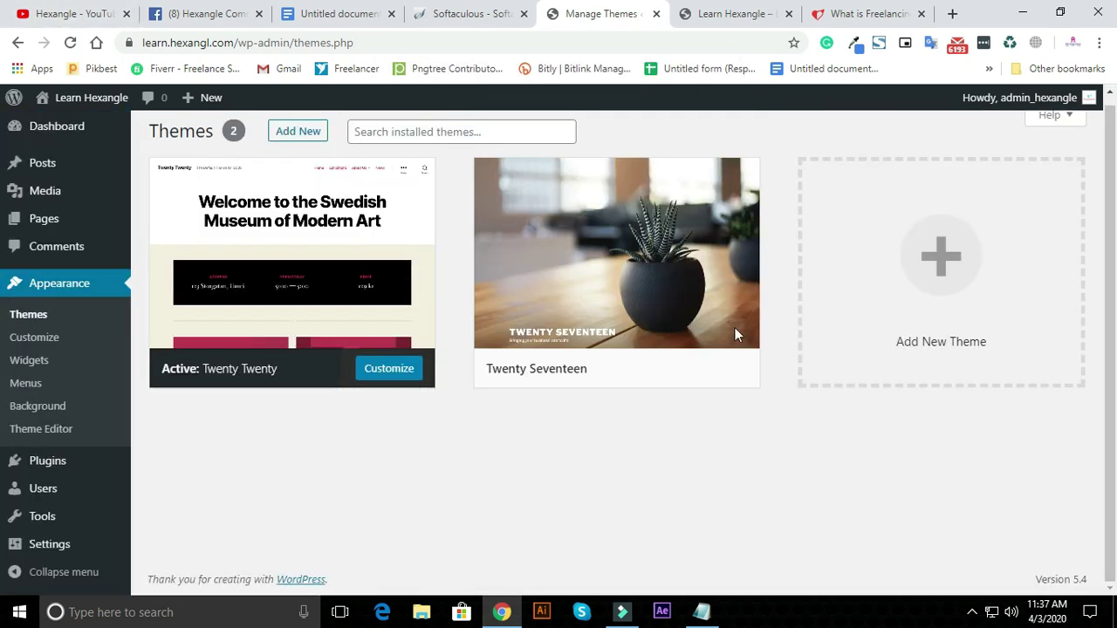
Delete the Twenty Seventeen theme from the installed themes.
click(686, 279)
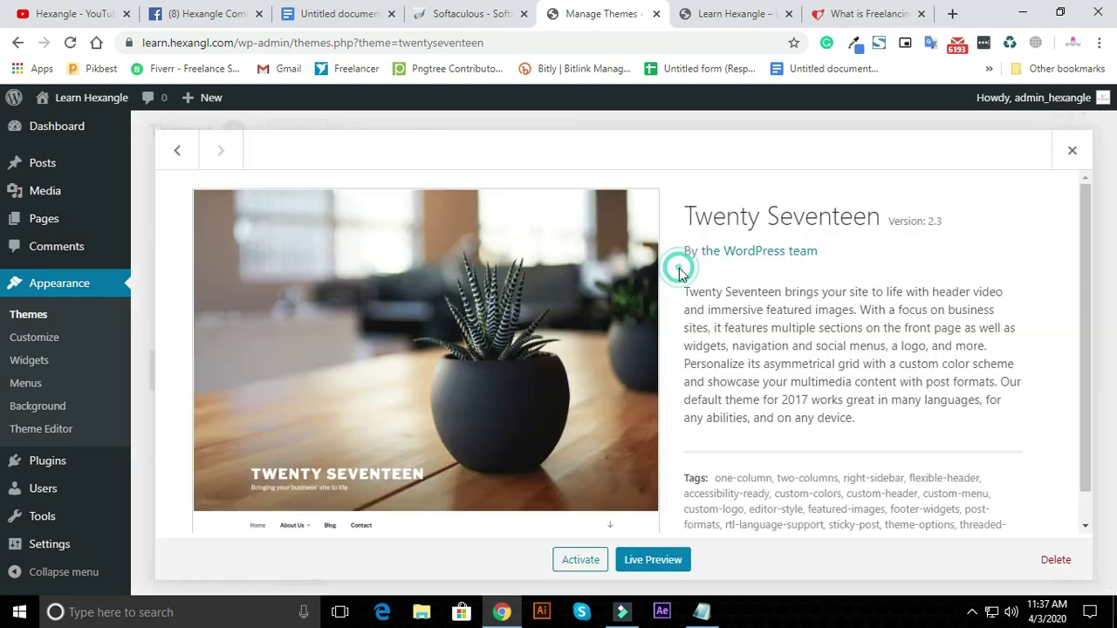
click(1060, 574)
click(638, 166)
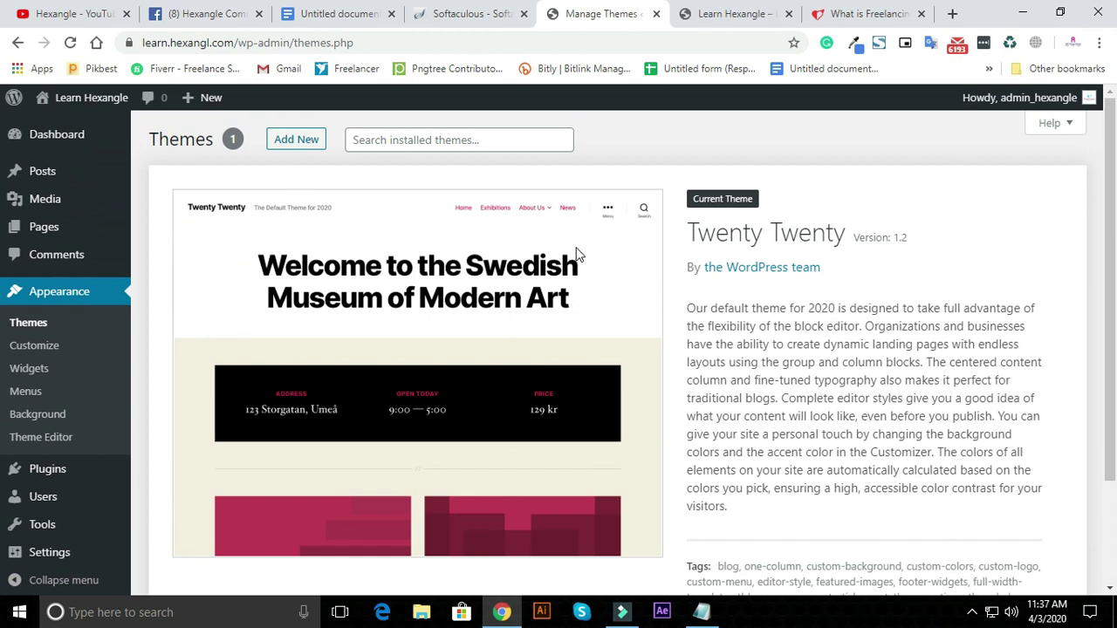
Open the page for adding new themes and search the theme directory for Oceanwp.
click(307, 142)
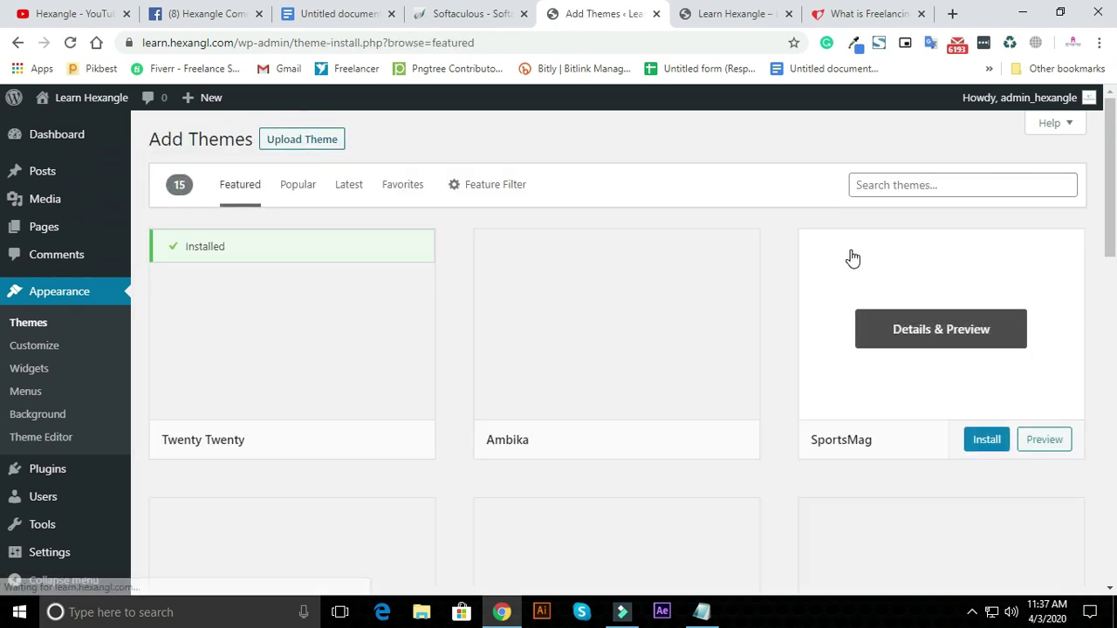
click(932, 186)
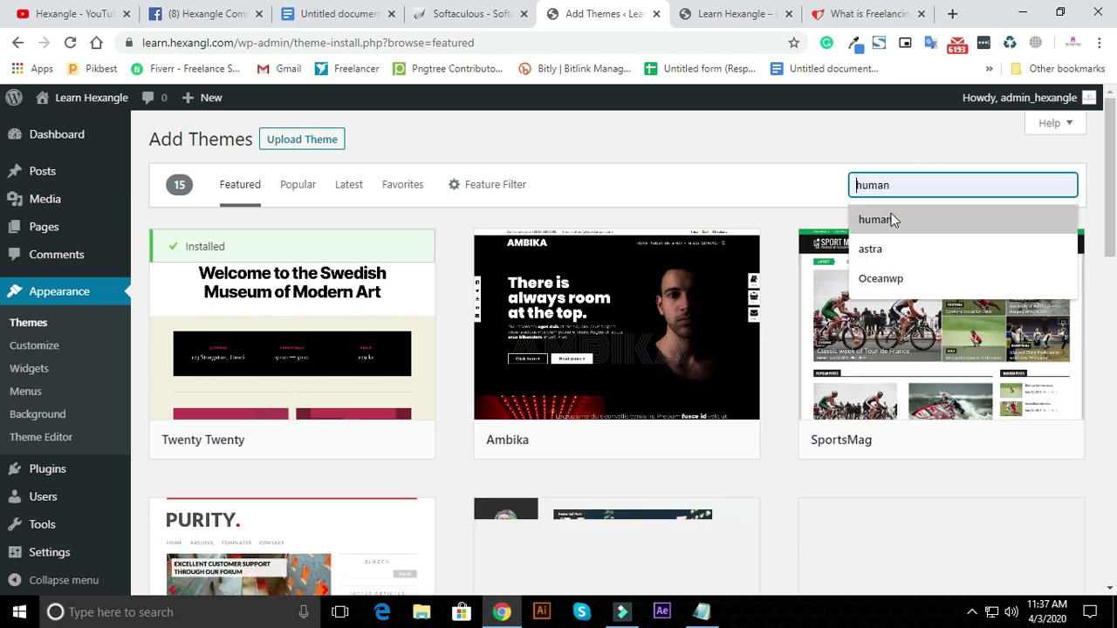
click(907, 279)
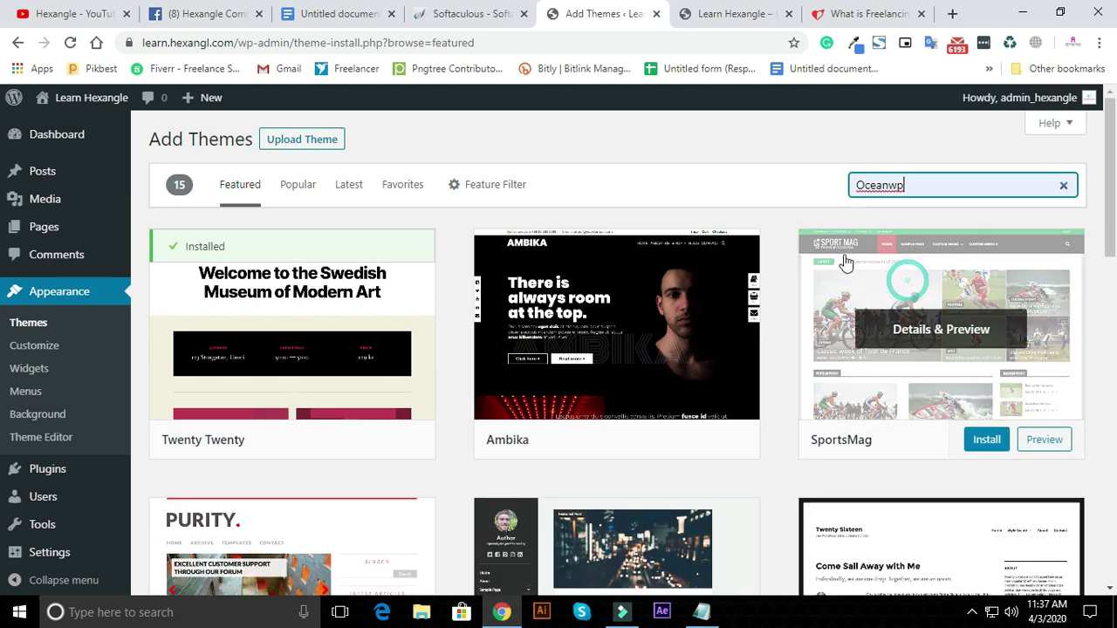
mouse_move(287, 294)
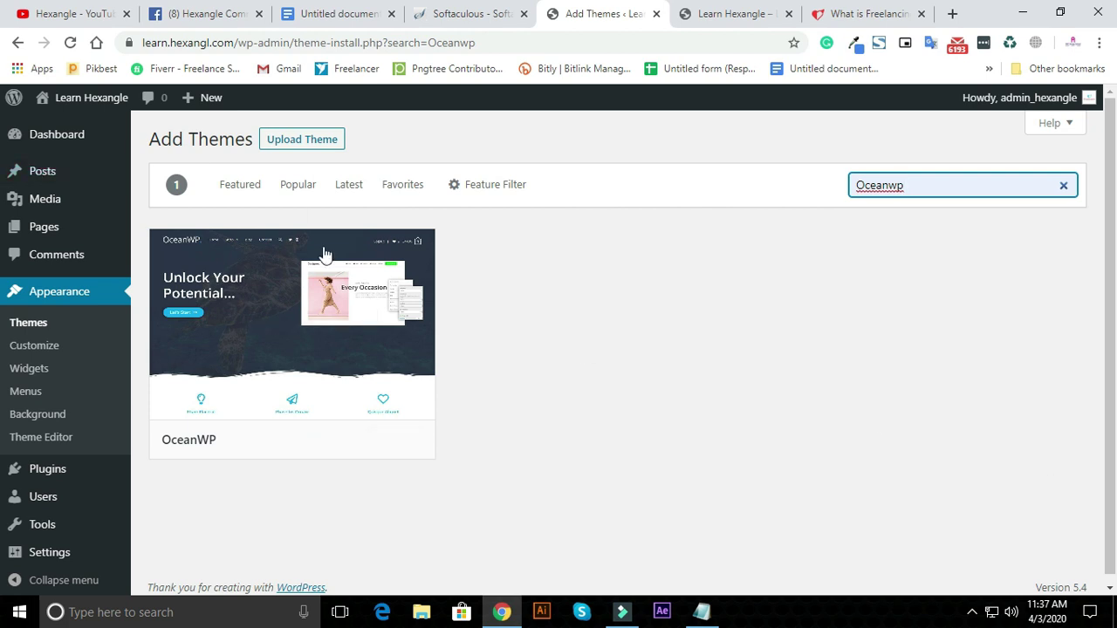
Open the theme customizer in a separate browser tab, keeping the Oceanwp search results in the current one.
click(68, 349)
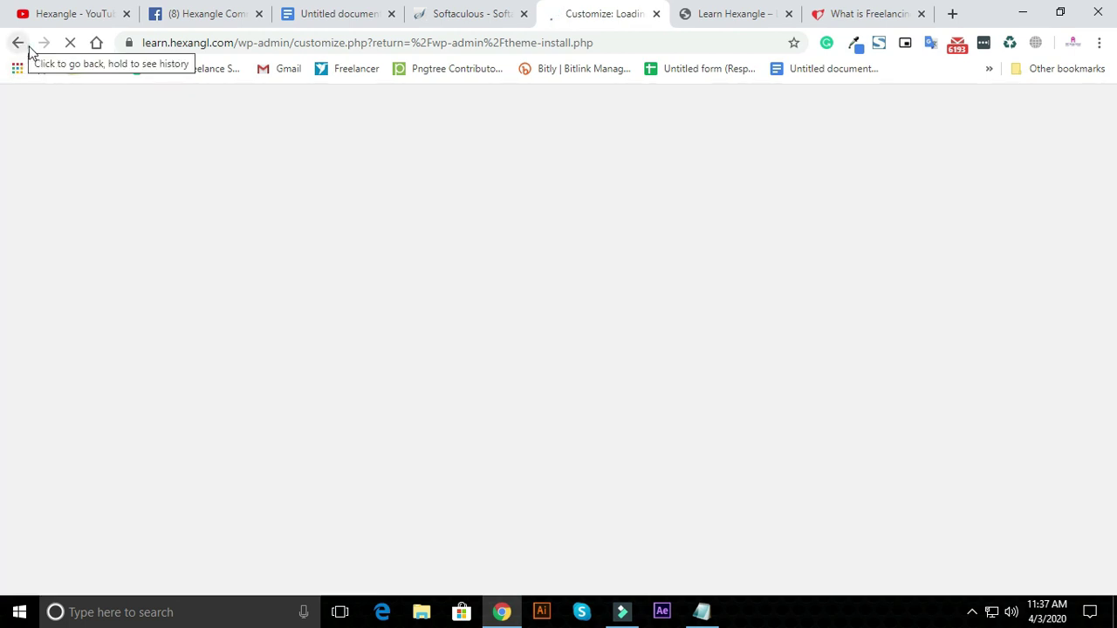
click(29, 52)
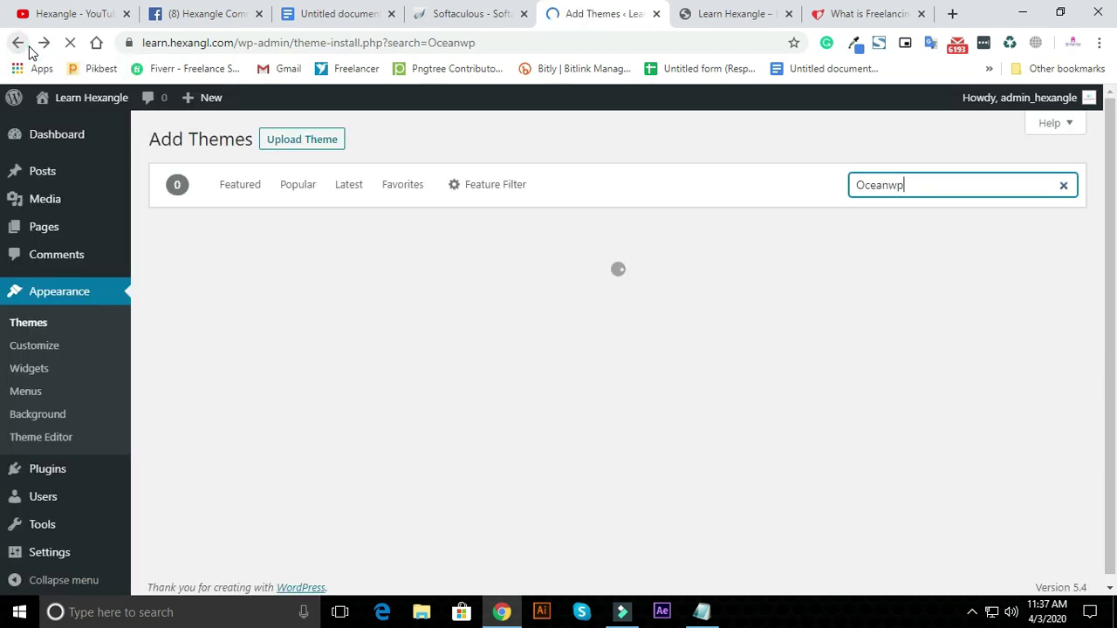
right_click(62, 345)
click(80, 353)
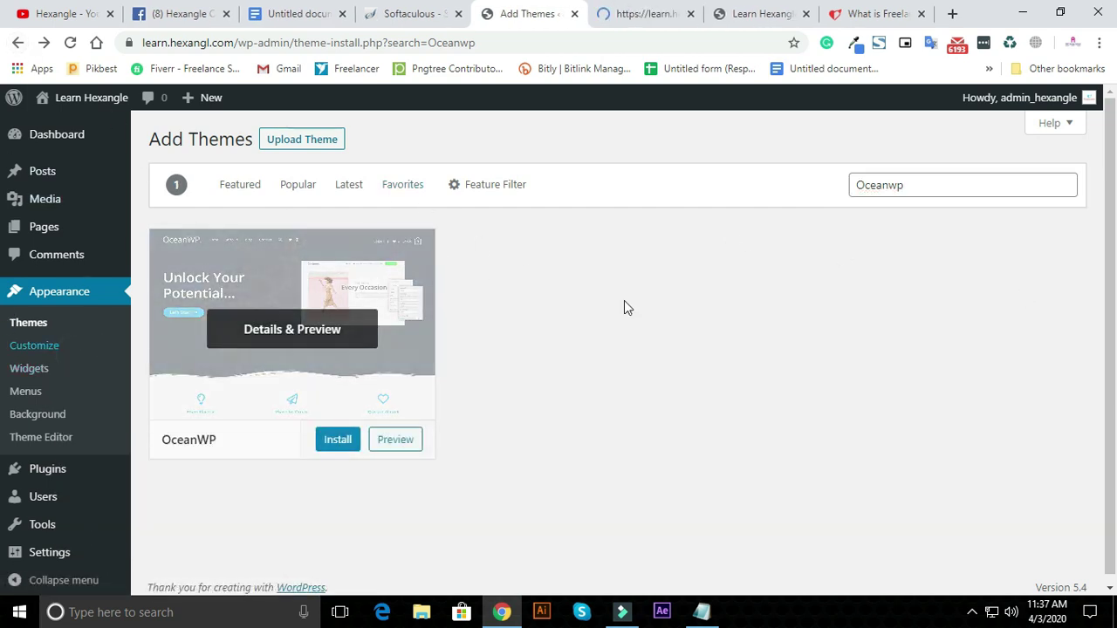
View the Widgets screen, expanding and collapsing the Recent Comments widget settings in the Footer #1 area.
click(78, 368)
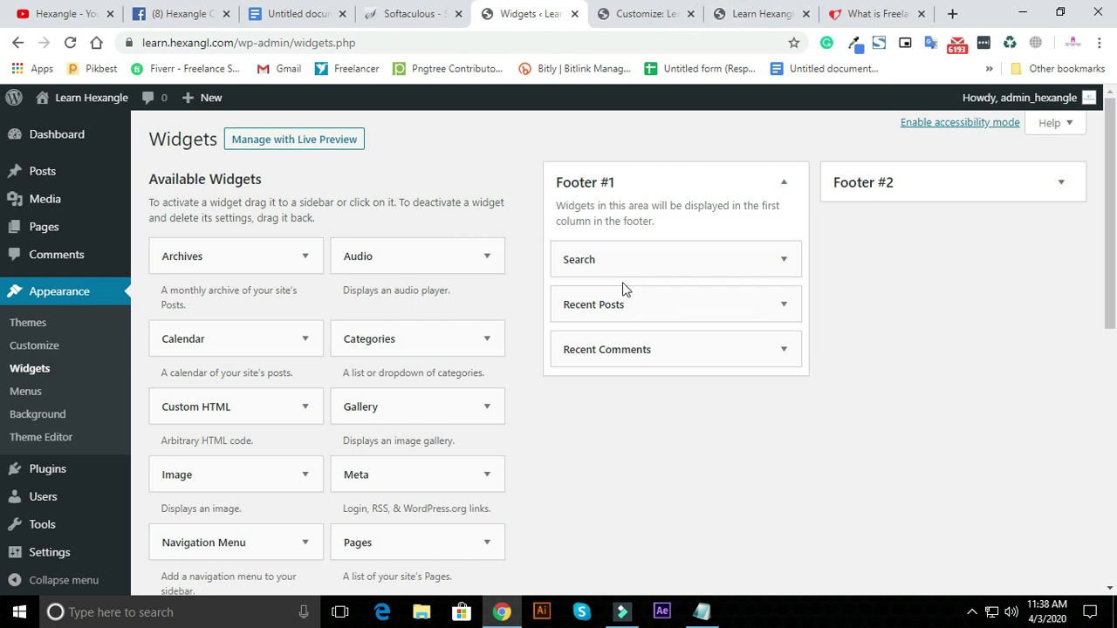
scroll(623, 288, down, 1)
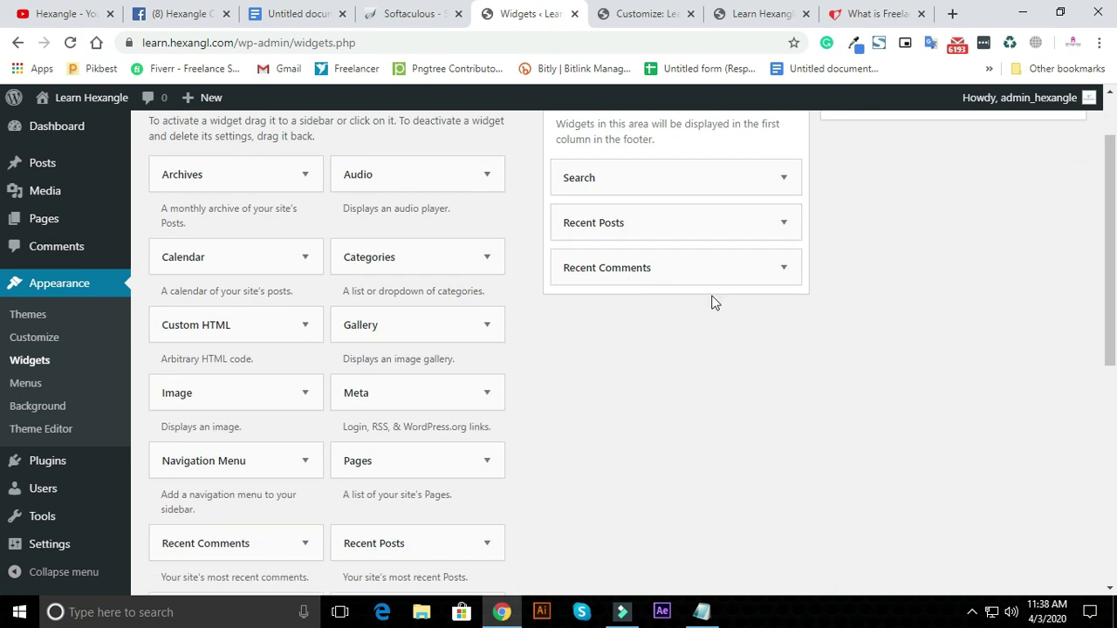
click(765, 264)
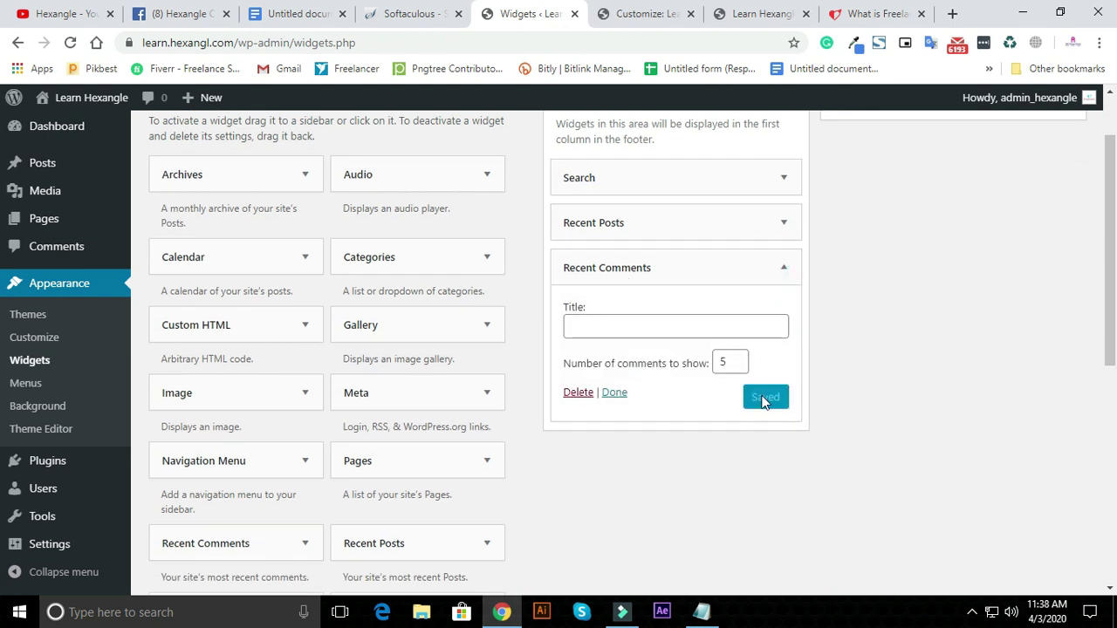
click(773, 274)
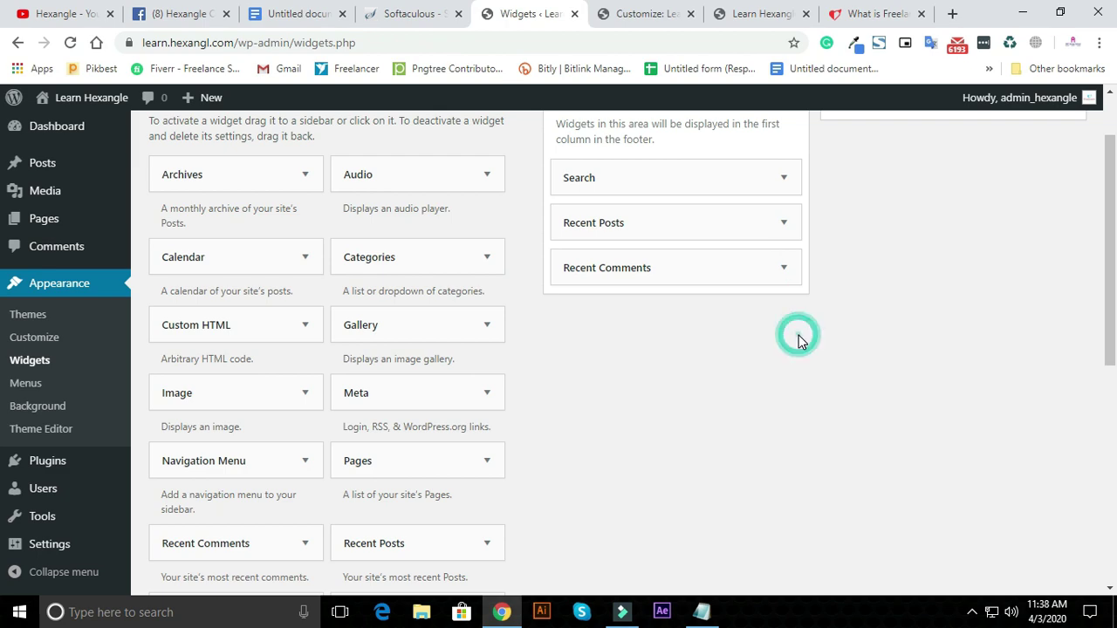
scroll(793, 334, down, 1)
scroll(803, 335, up, 2)
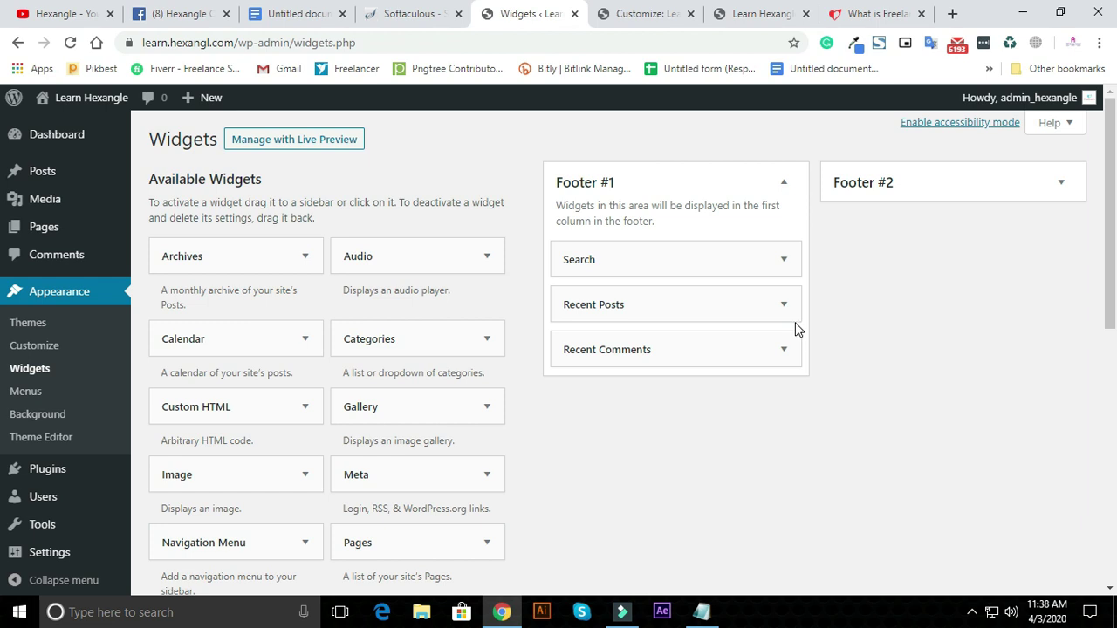
click(868, 355)
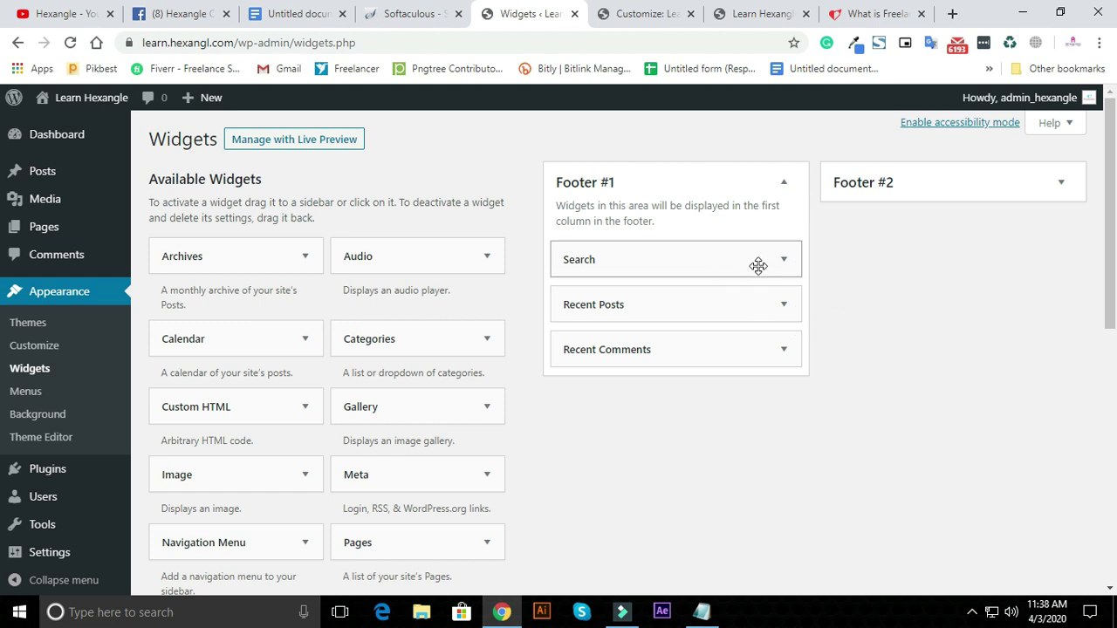
mouse_move(730, 254)
mouse_down()
mouse_move(738, 215)
mouse_move(730, 247)
mouse_up()
Switch to the customizer tab and look through the Twenty Twenty options and live preview, including the site tagline.
click(626, 13)
scroll(96, 262, down, 1)
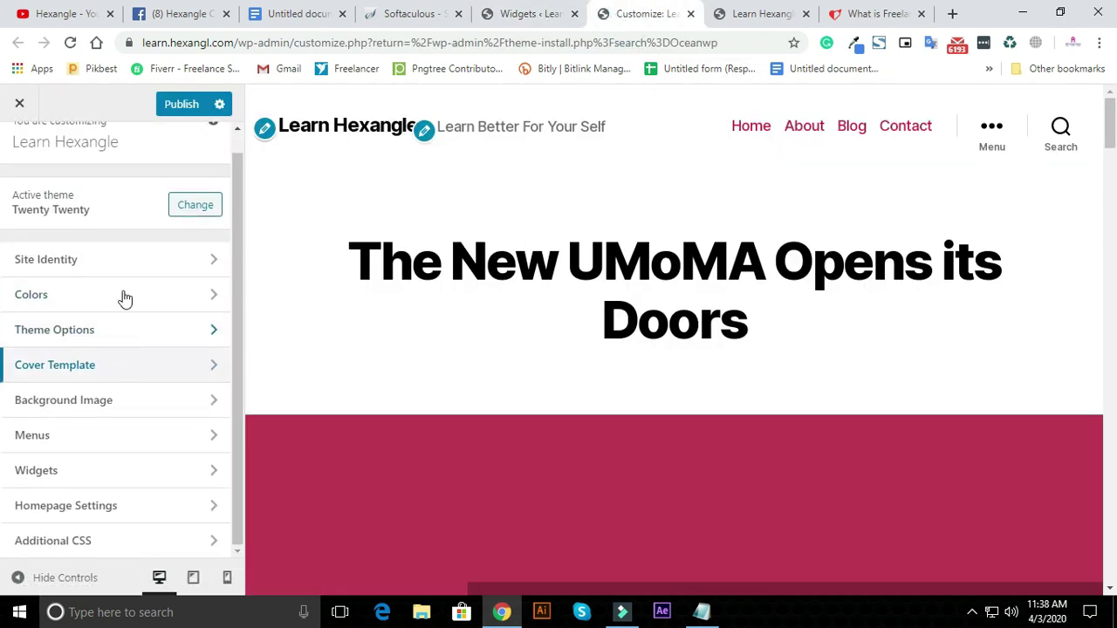
scroll(851, 234, down, 12)
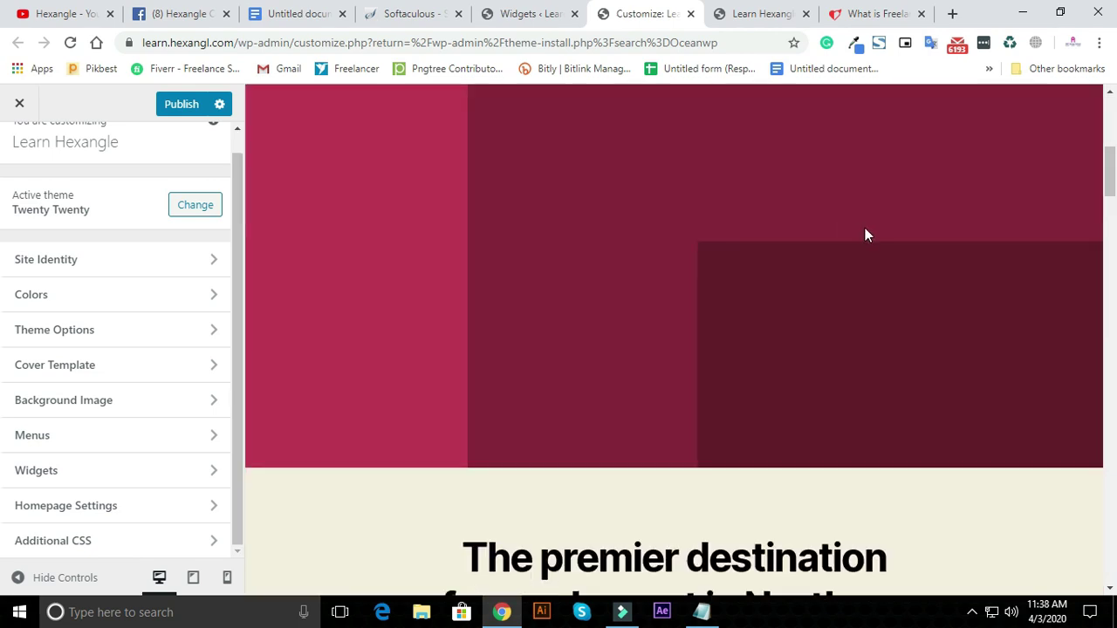
scroll(848, 264, up, 10)
scroll(502, 181, up, 2)
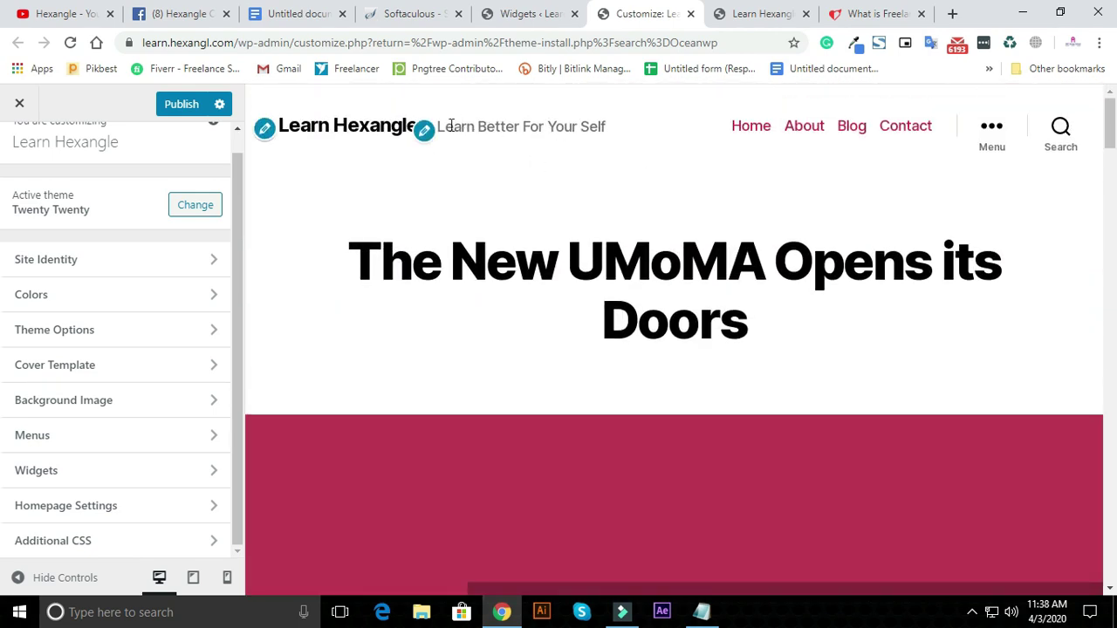
drag(451, 125, 633, 137)
click(687, 203)
scroll(950, 314, down, 15)
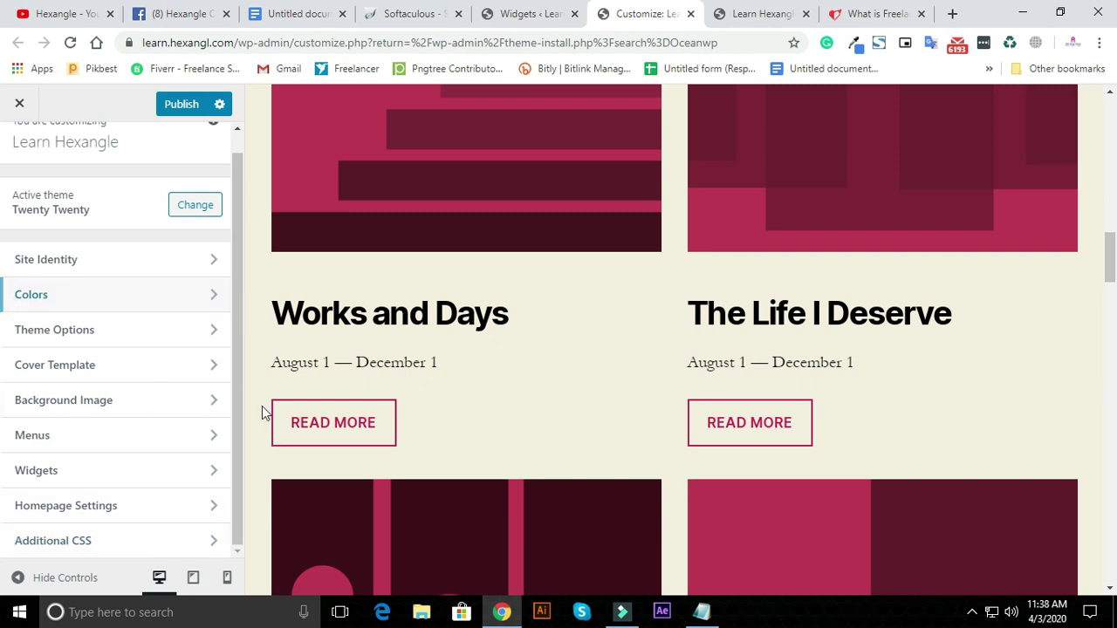
Return to the Widgets browser tab and open the Menus screen under Appearance.
click(515, 14)
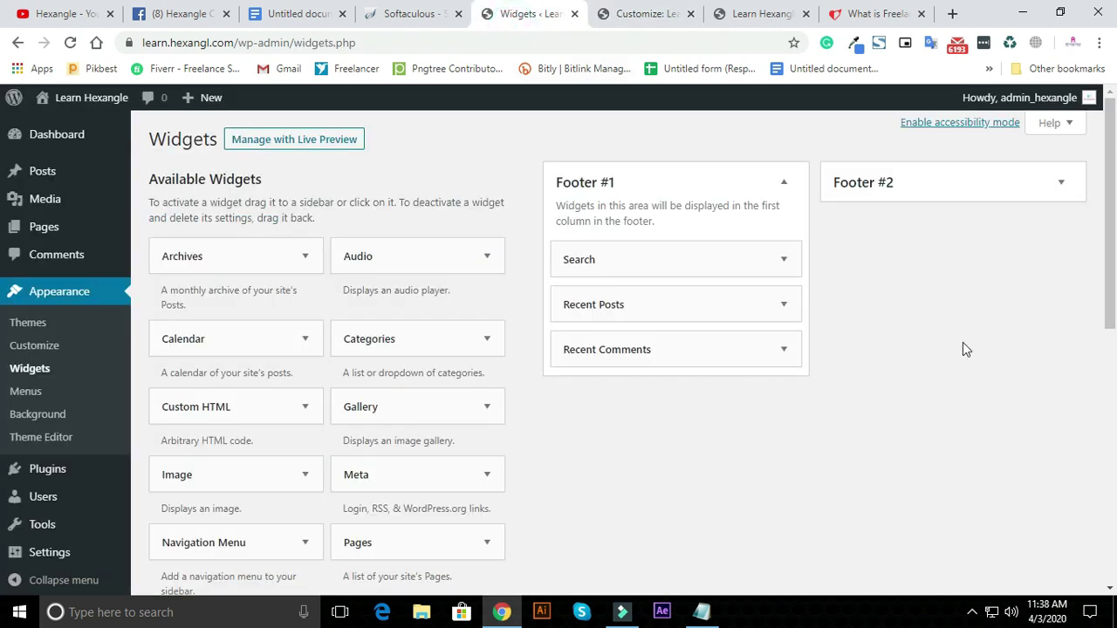
click(941, 345)
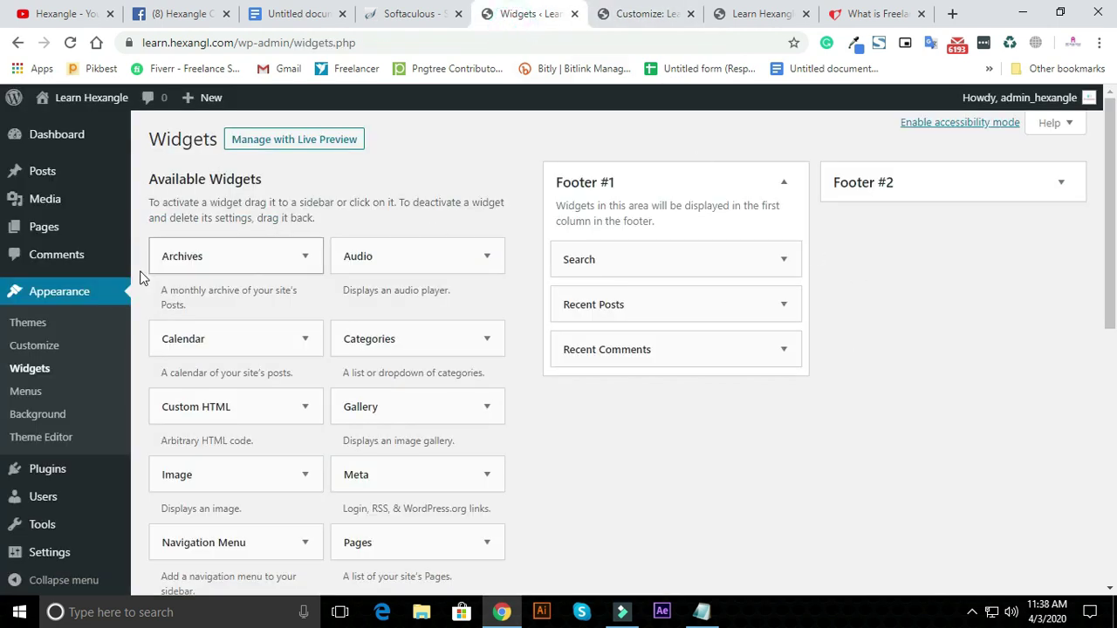
click(66, 397)
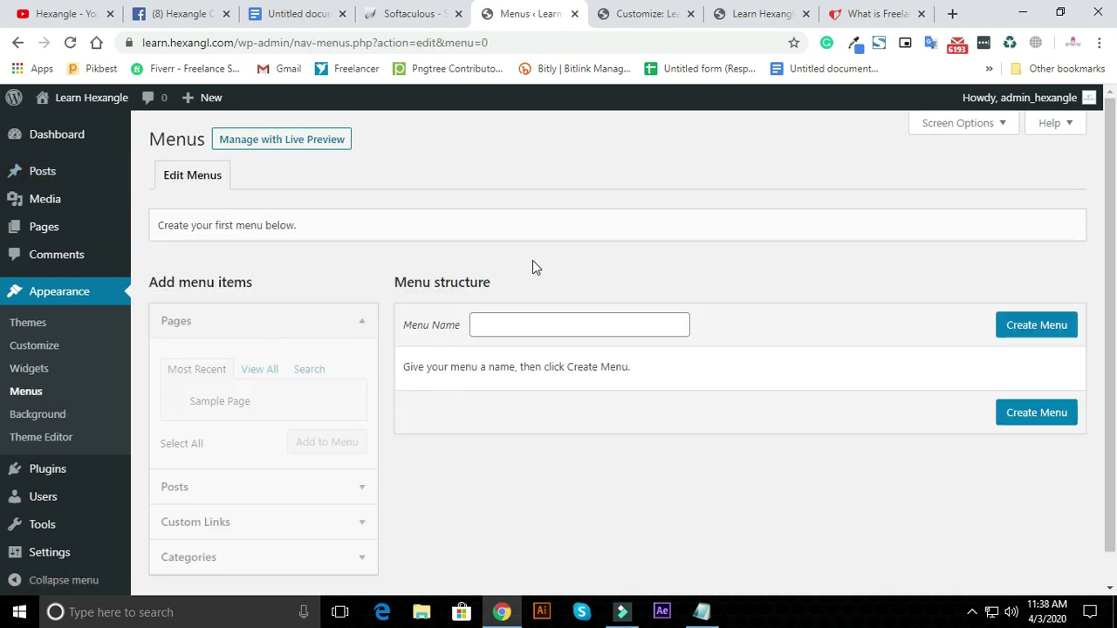
Switch to the Blog Hexangle tab and open its home page to view the example navigation menu.
click(966, 20)
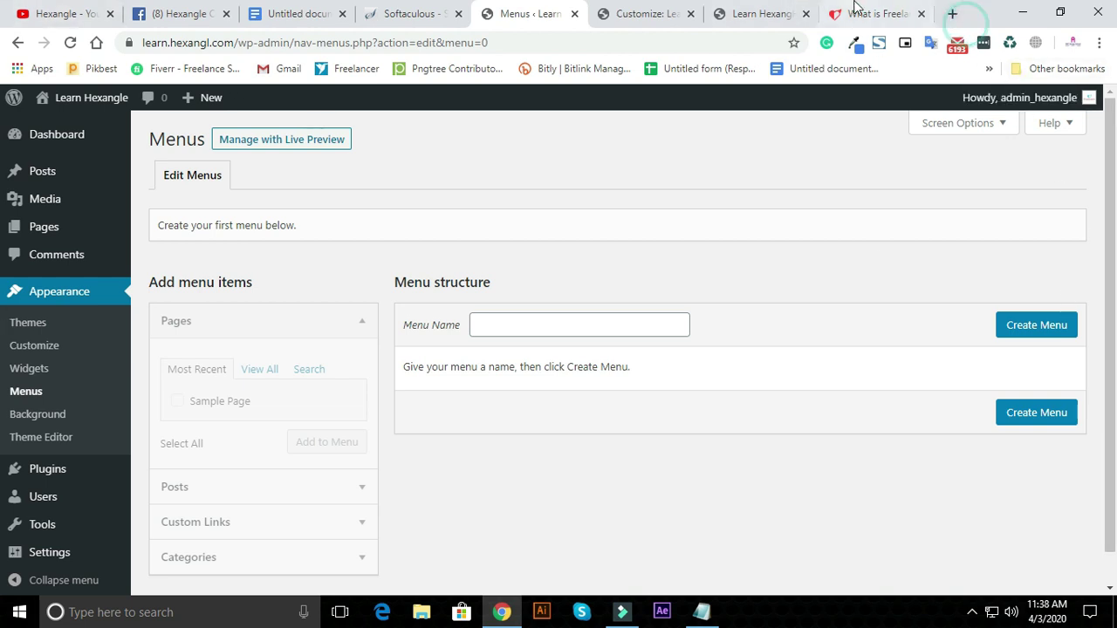
click(864, 13)
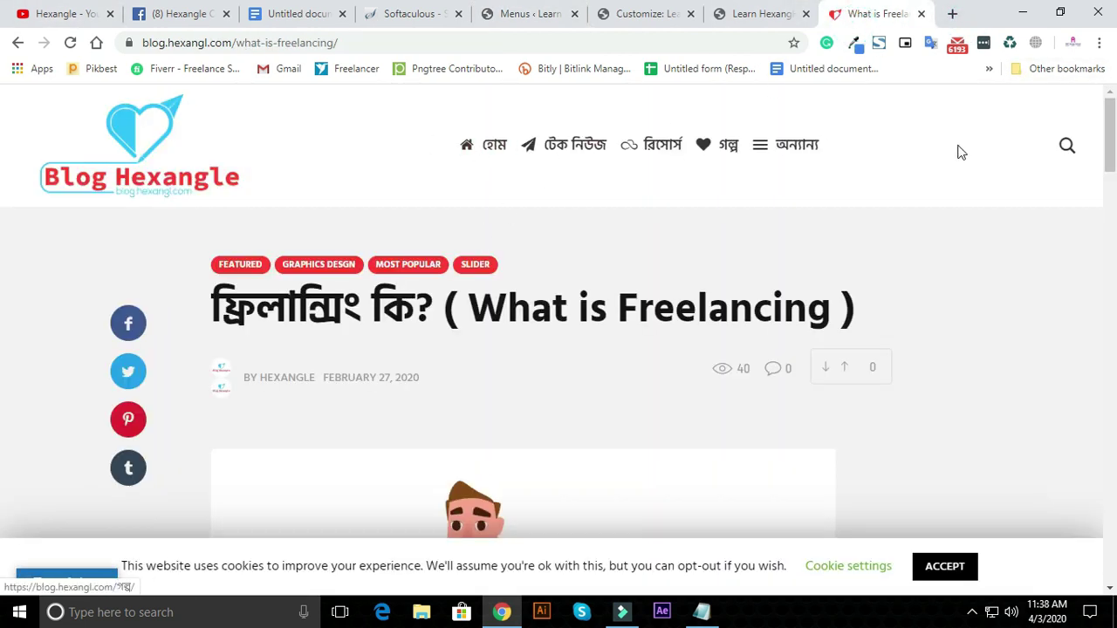
click(486, 154)
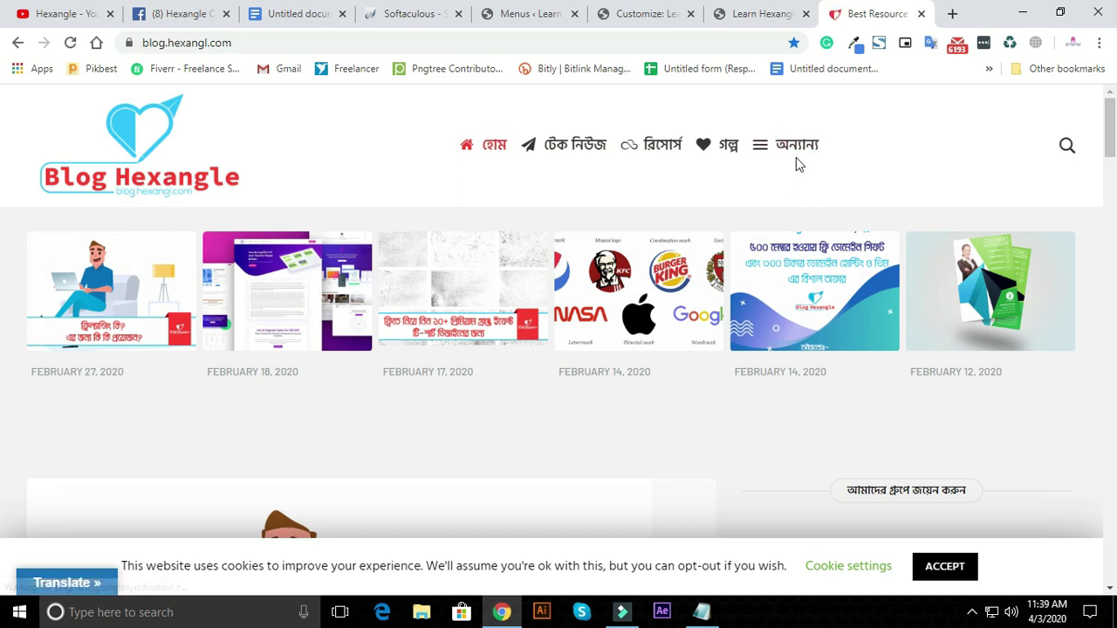
Return to the WordPress Menus tab and look over the menu items and menu structure areas.
click(640, 9)
click(515, 11)
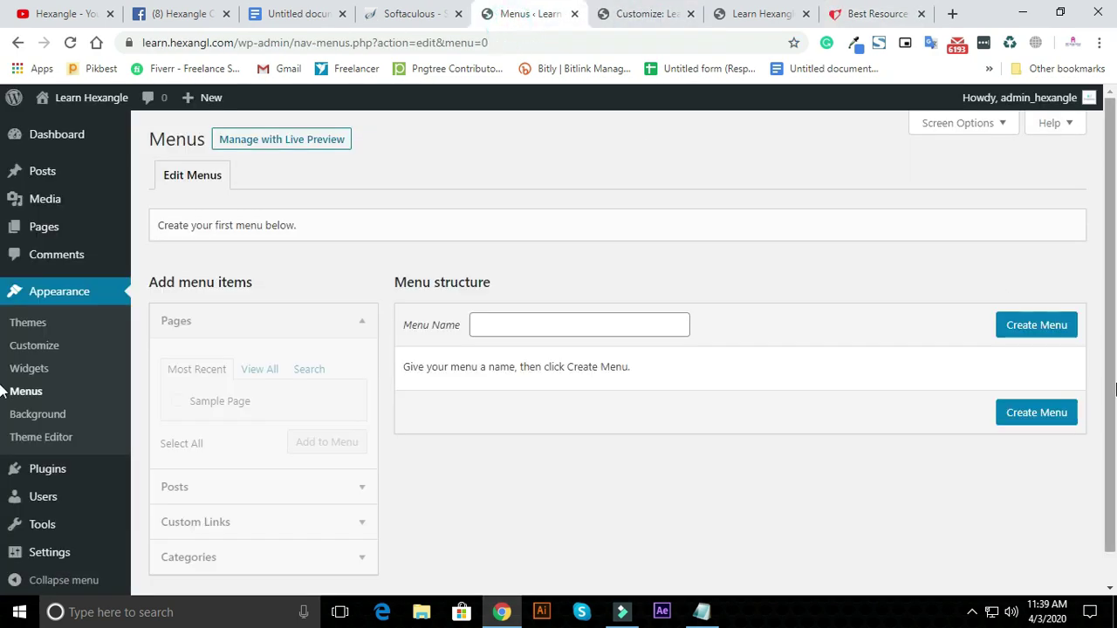
scroll(174, 221, down, 1)
scroll(349, 217, up, 1)
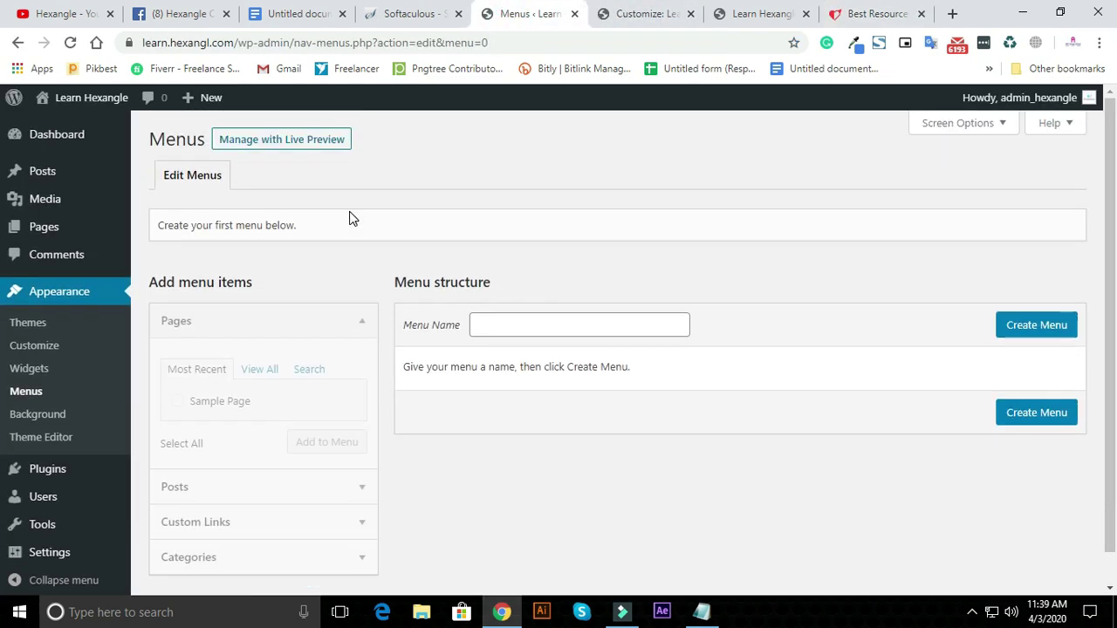
scroll(541, 298, down, 1)
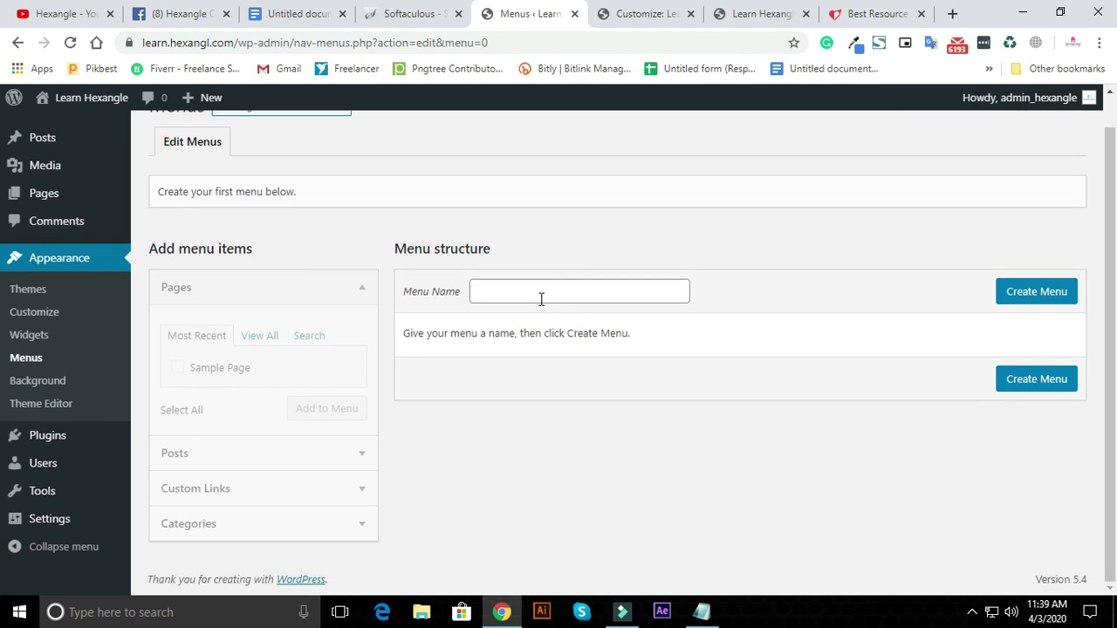
View the Background Image customizer with its site preview, and close it to return to the Menus screen.
click(51, 386)
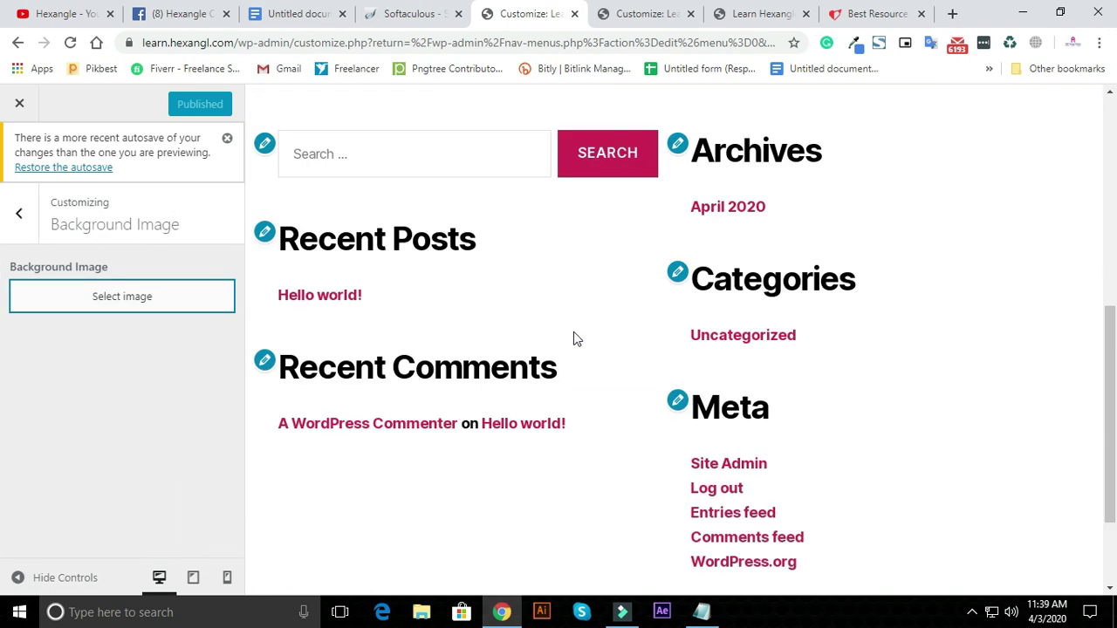
scroll(698, 296, up, 10)
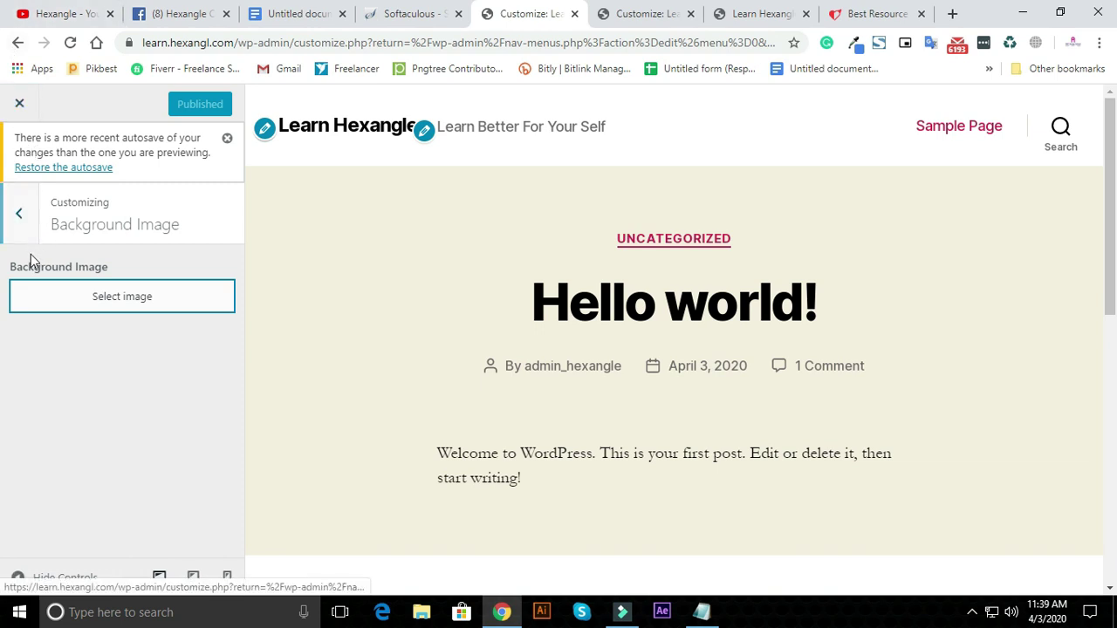
click(19, 106)
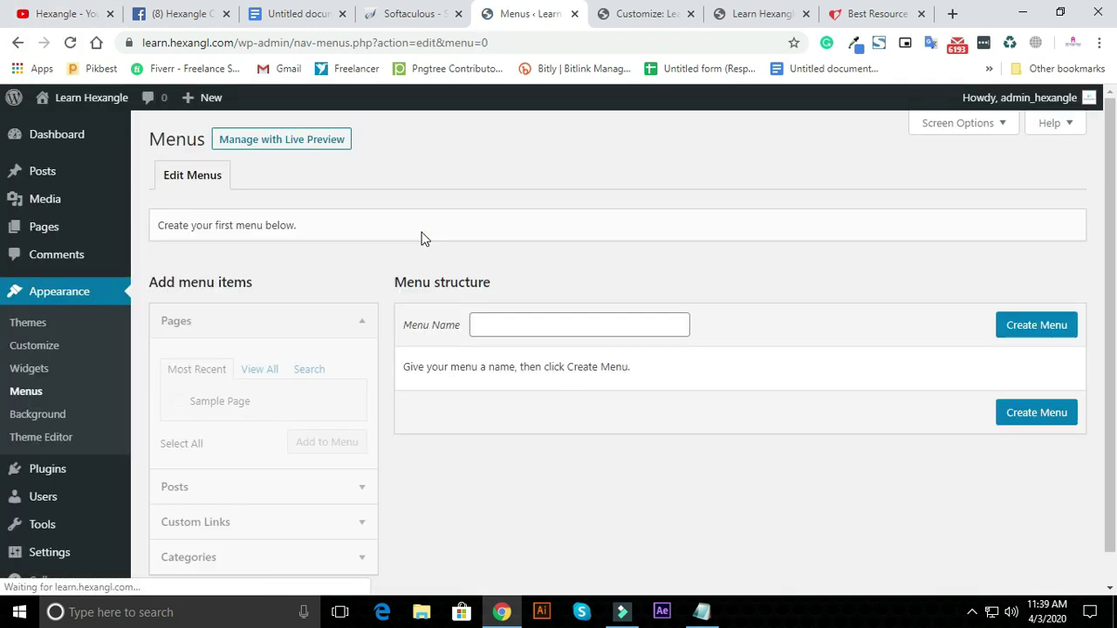
scroll(412, 321, down, 1)
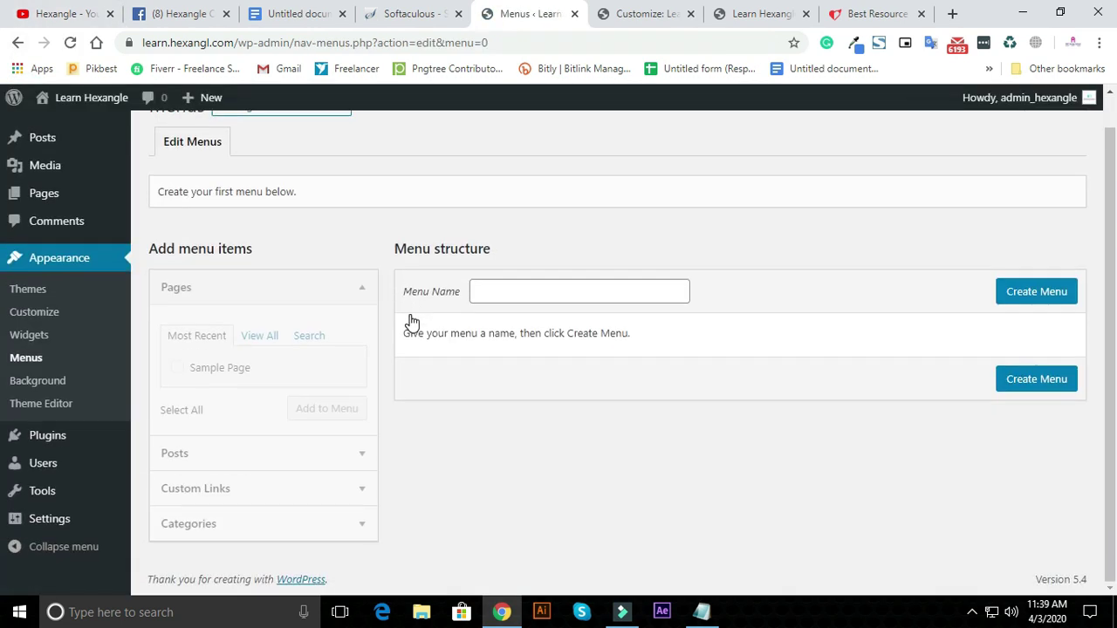
Open the Theme Editor, read the warning about direct theme edits, and go back to the Menus screen.
click(87, 402)
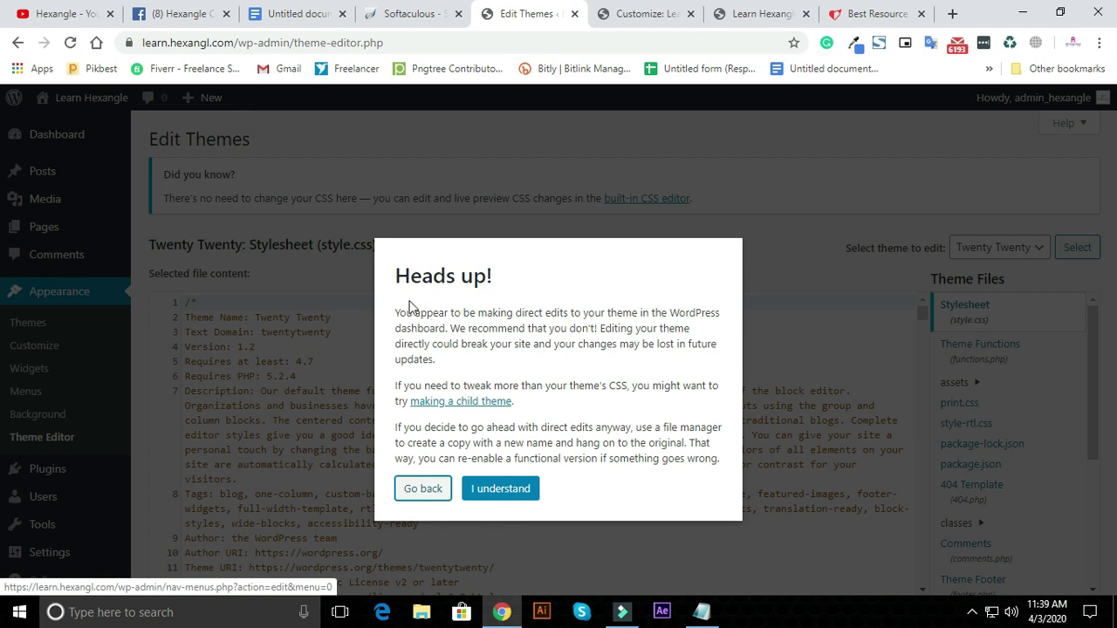
drag(409, 275, 534, 264)
click(558, 279)
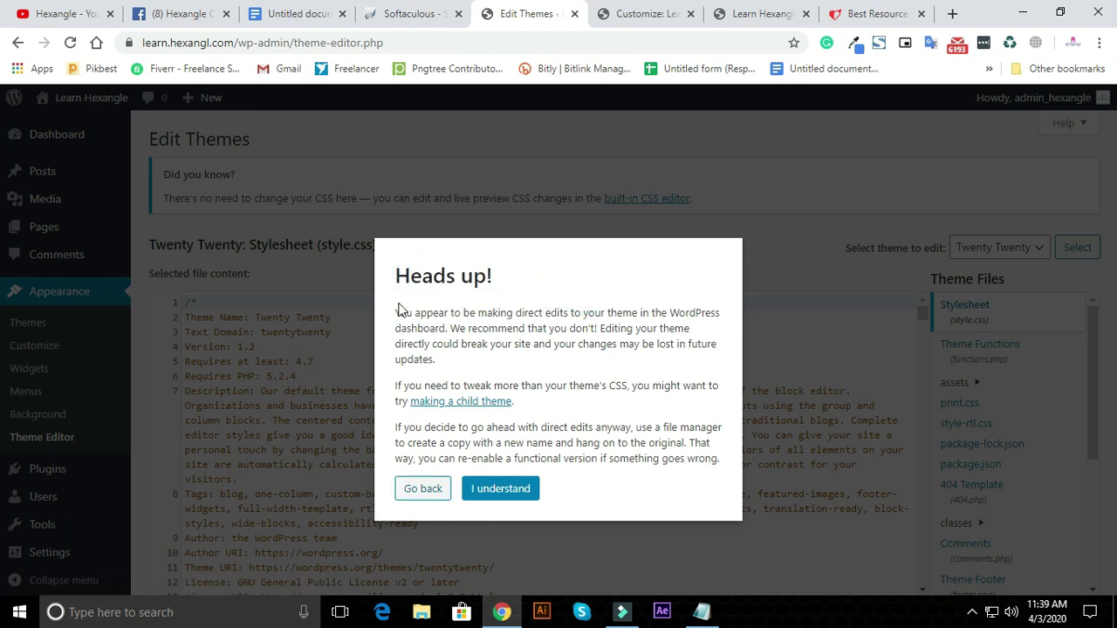
drag(398, 310, 678, 419)
click(678, 419)
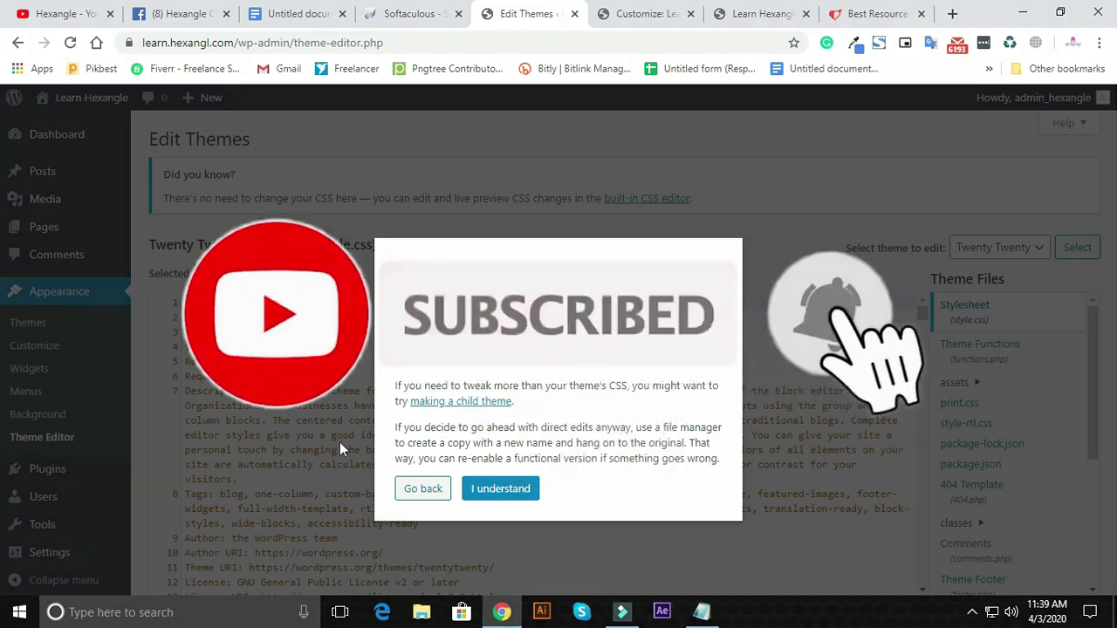
click(422, 490)
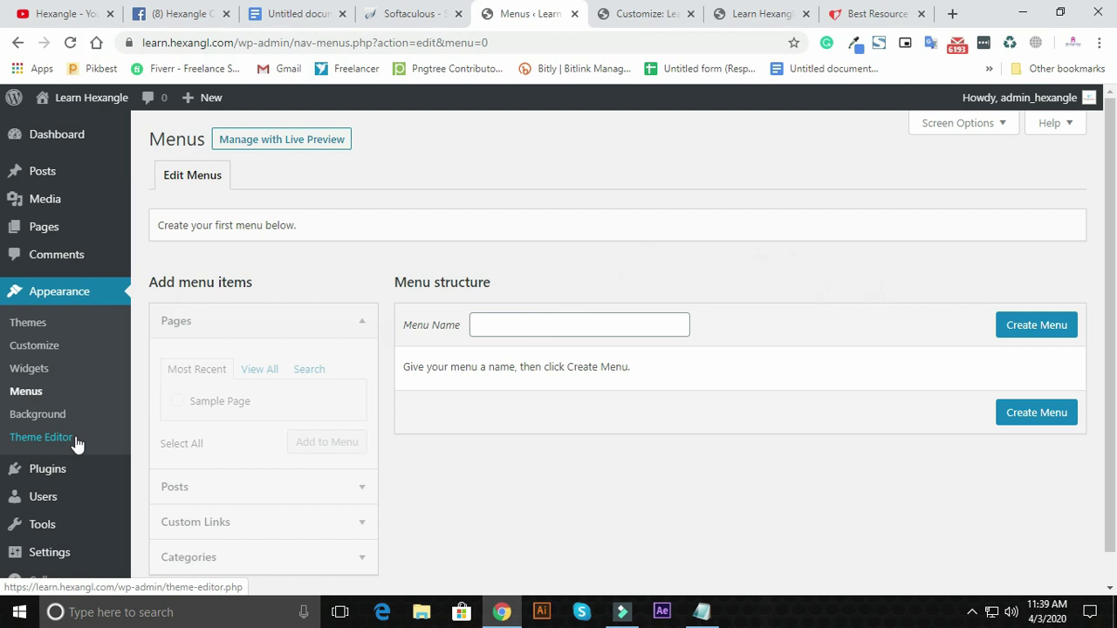
mouse_move(75, 171)
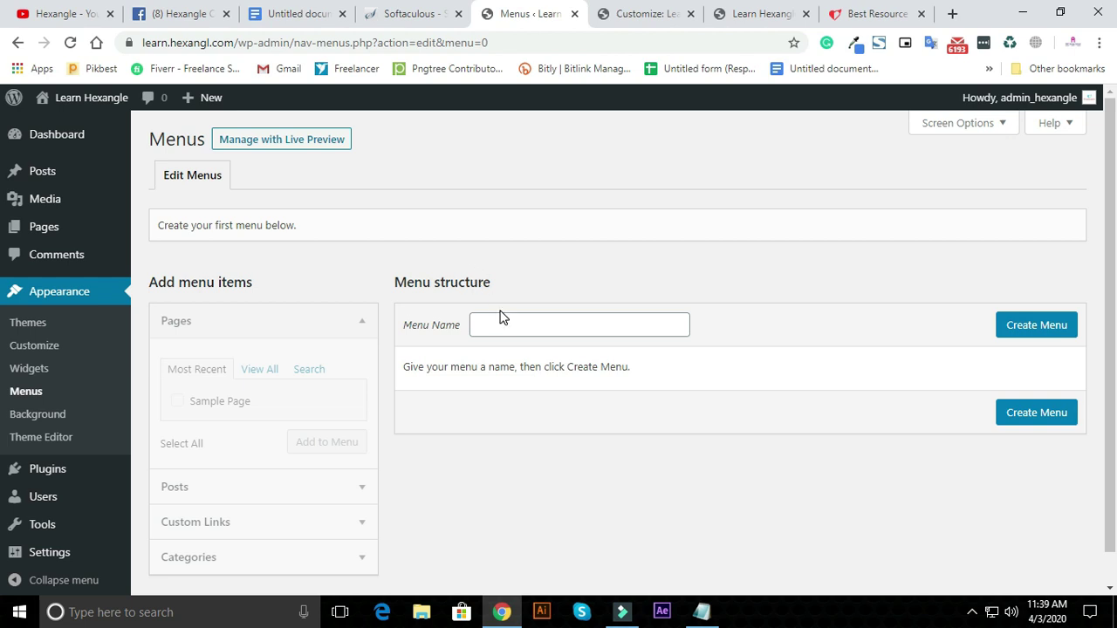
Open the installed plugins list, go to the Add Plugins page, and browse the featured plugins.
scroll(502, 317, down, 1)
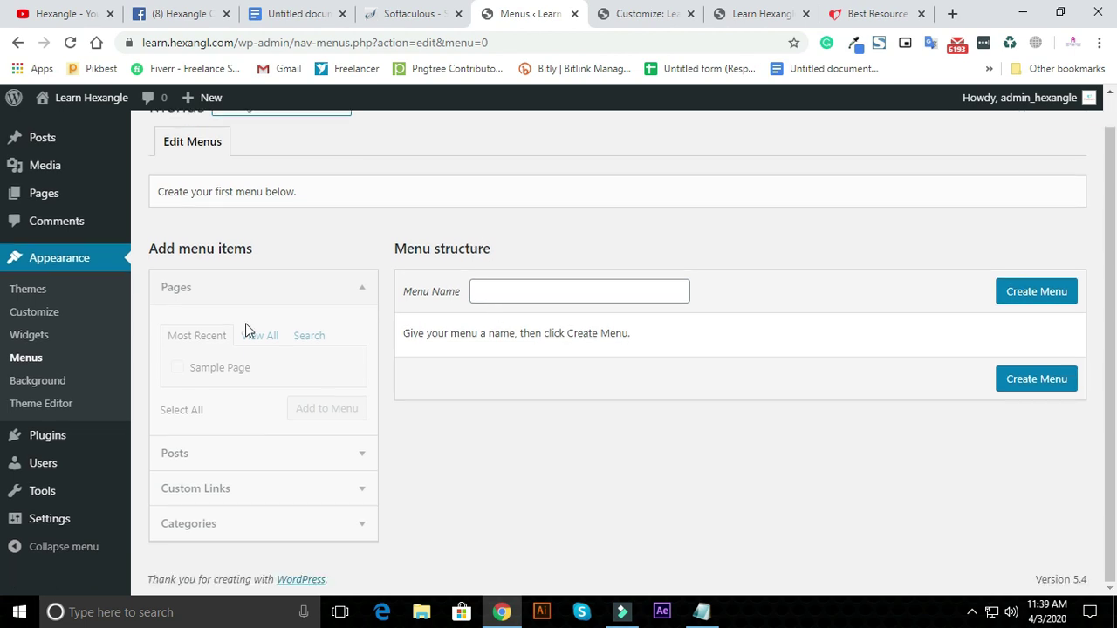
click(88, 436)
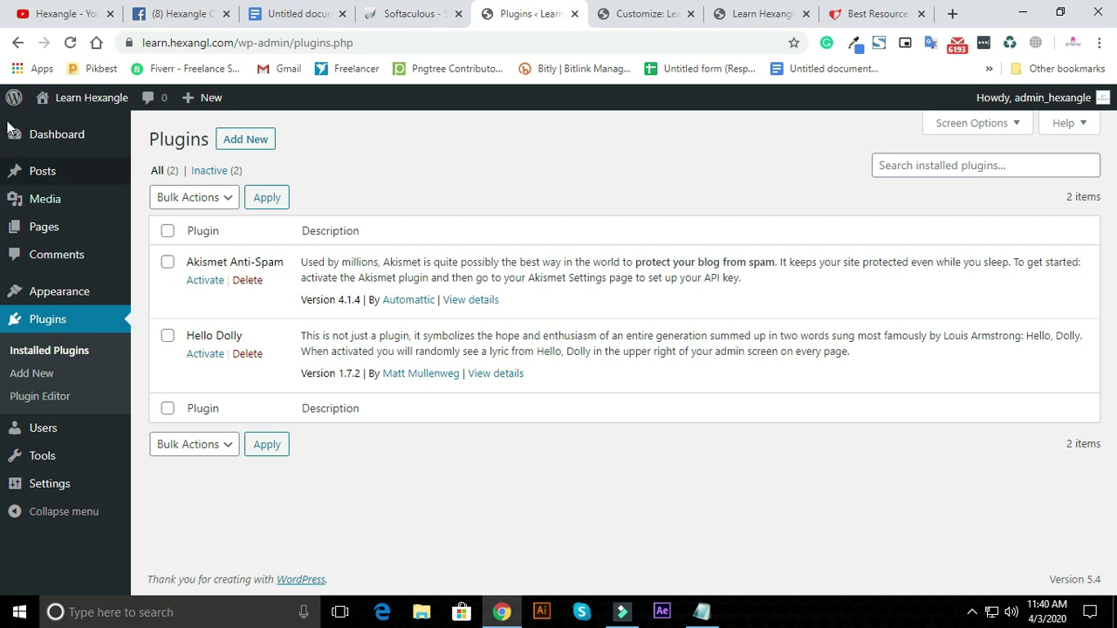
click(253, 141)
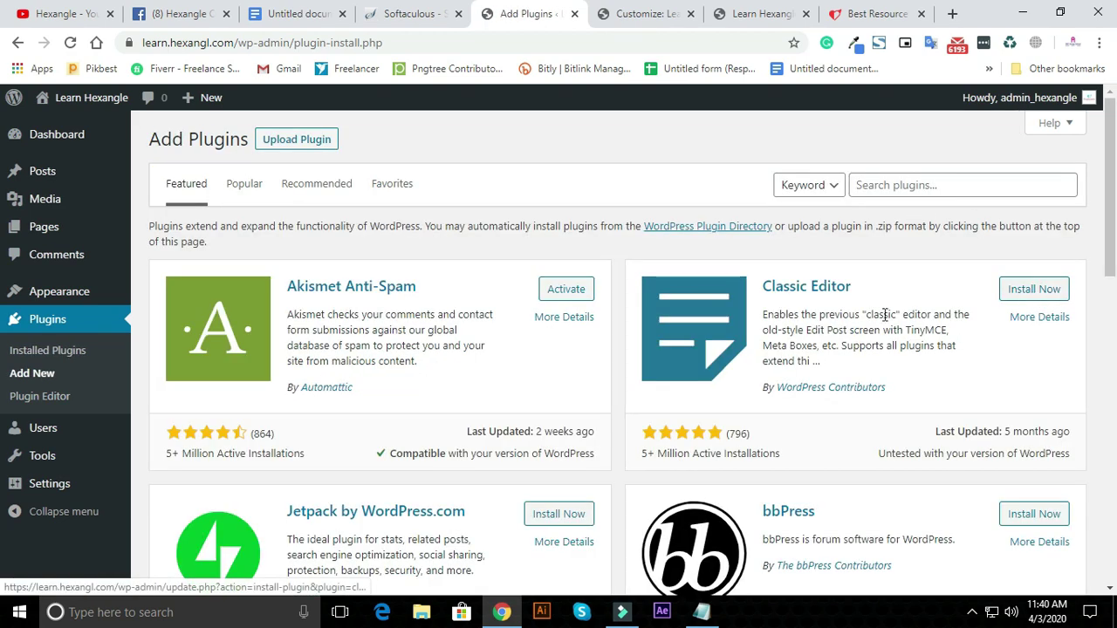
scroll(884, 314, down, 5)
scroll(865, 305, up, 5)
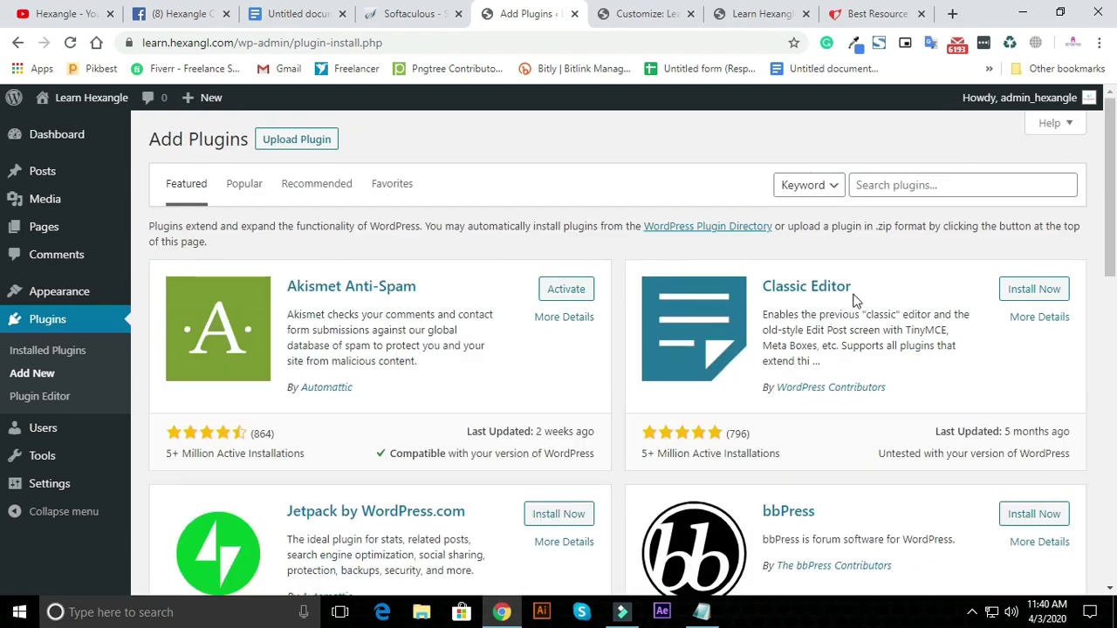
Open the Plugin Editor, read the warning about direct plugin edits, and go back to the featured plugins.
click(87, 401)
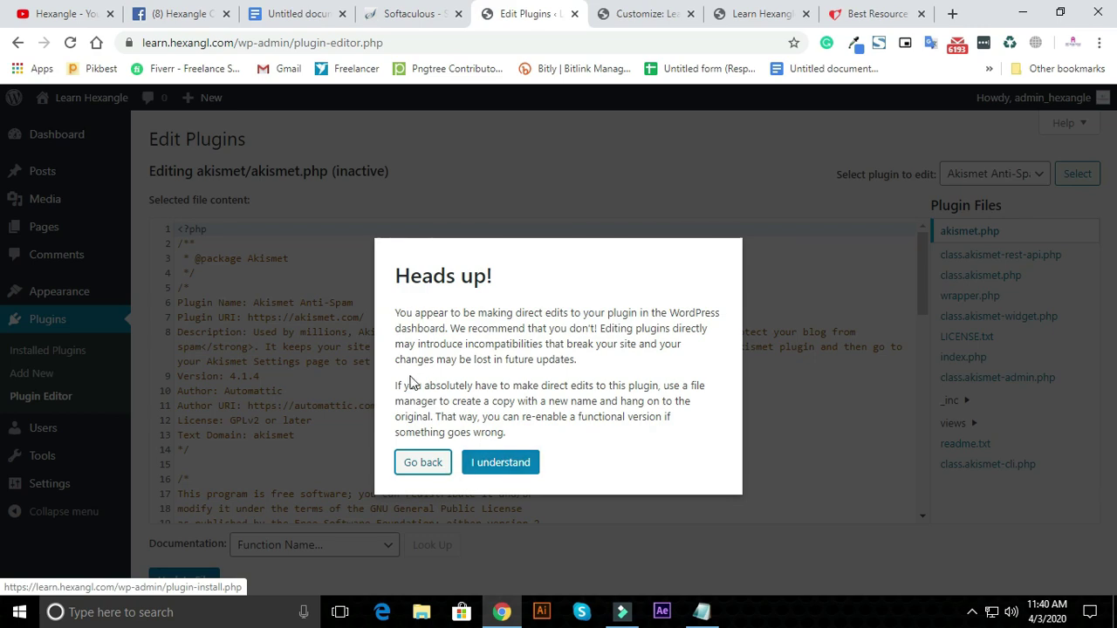
click(414, 463)
scroll(310, 371, down, 4)
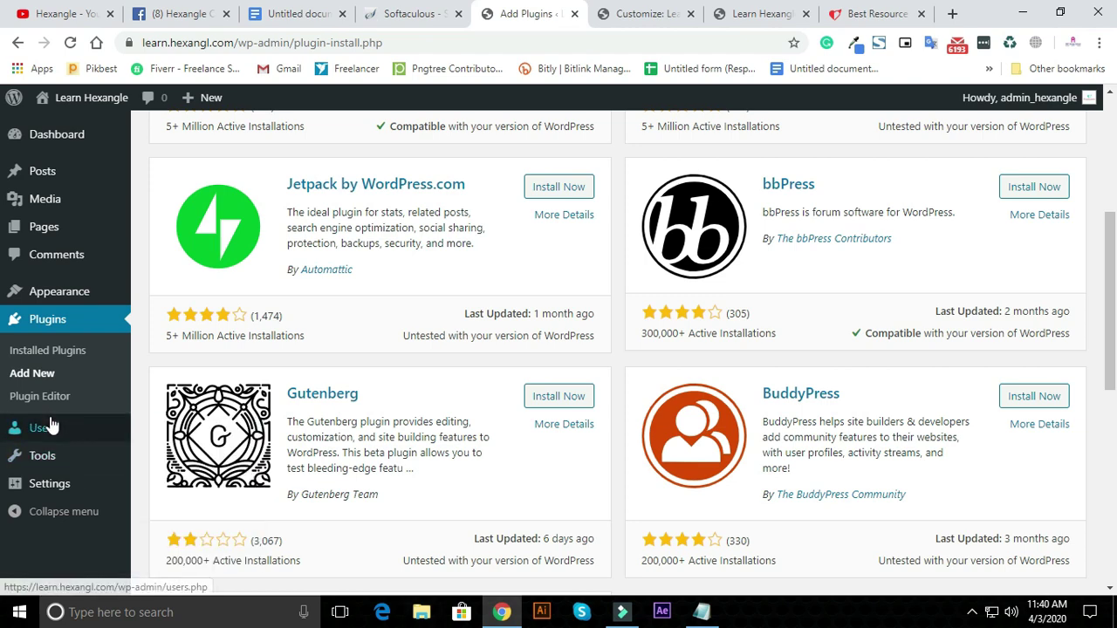
View the All Users list, and open the Add New User form to look over its fields.
mouse_move(53, 427)
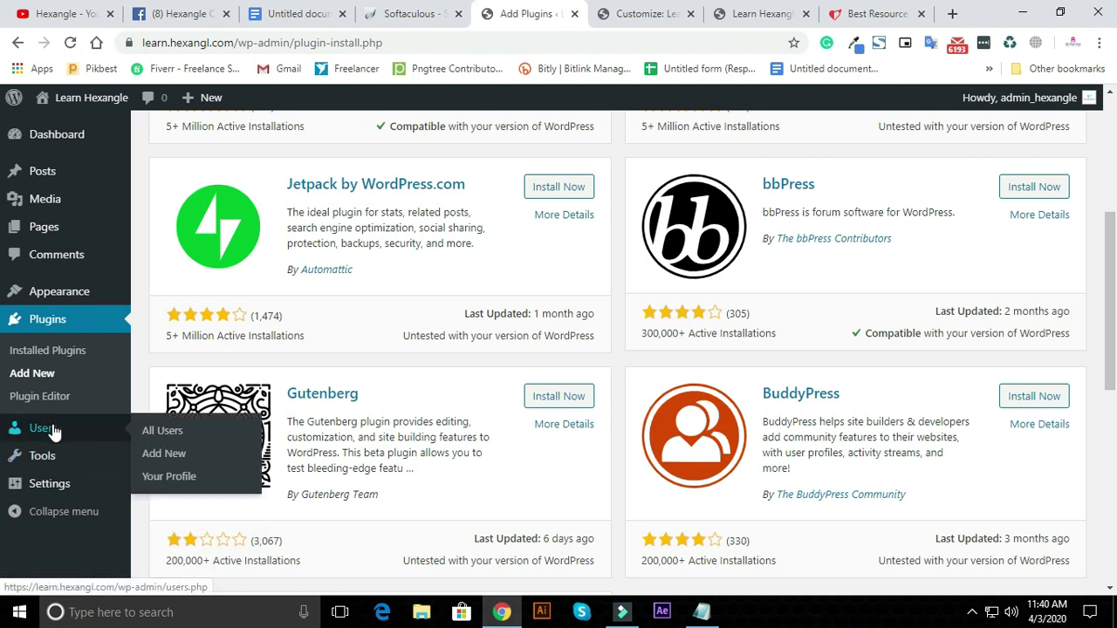
click(193, 440)
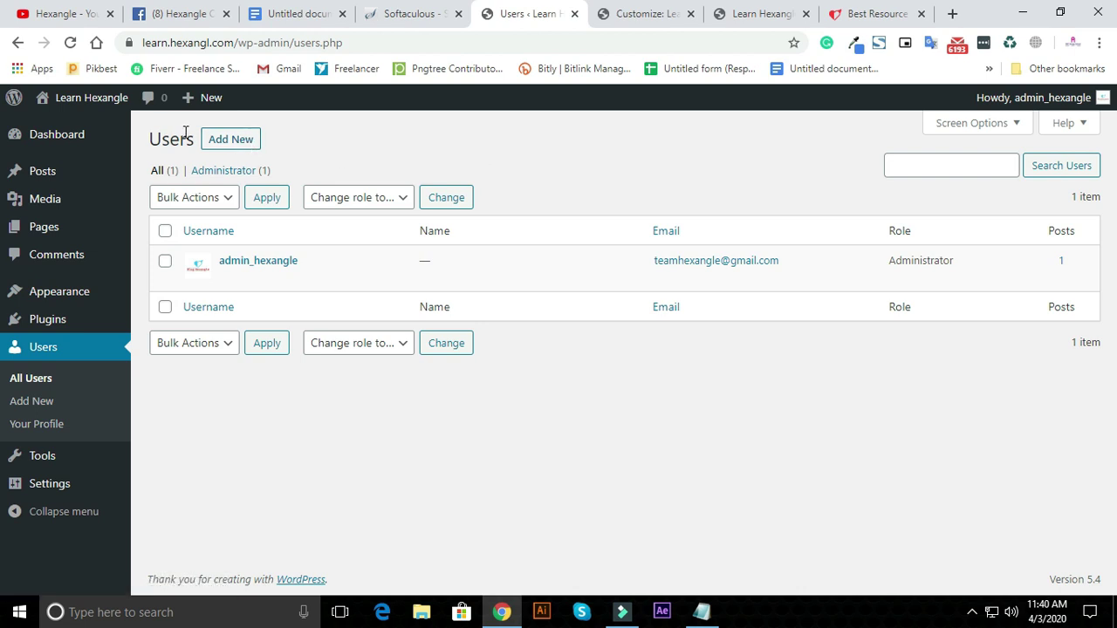
click(230, 142)
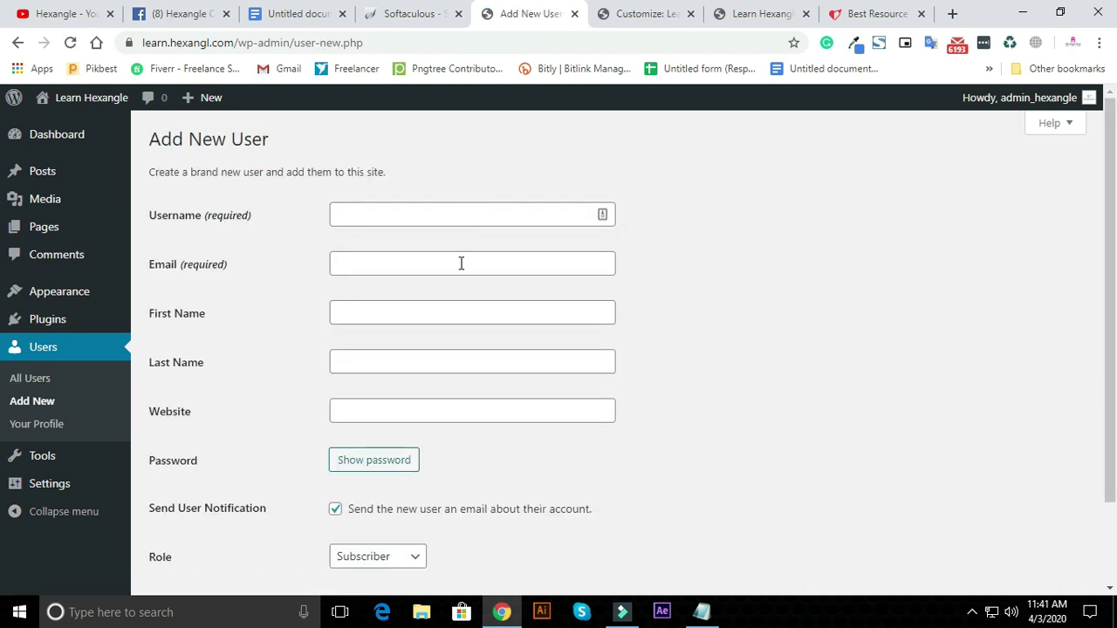
scroll(459, 414, down, 2)
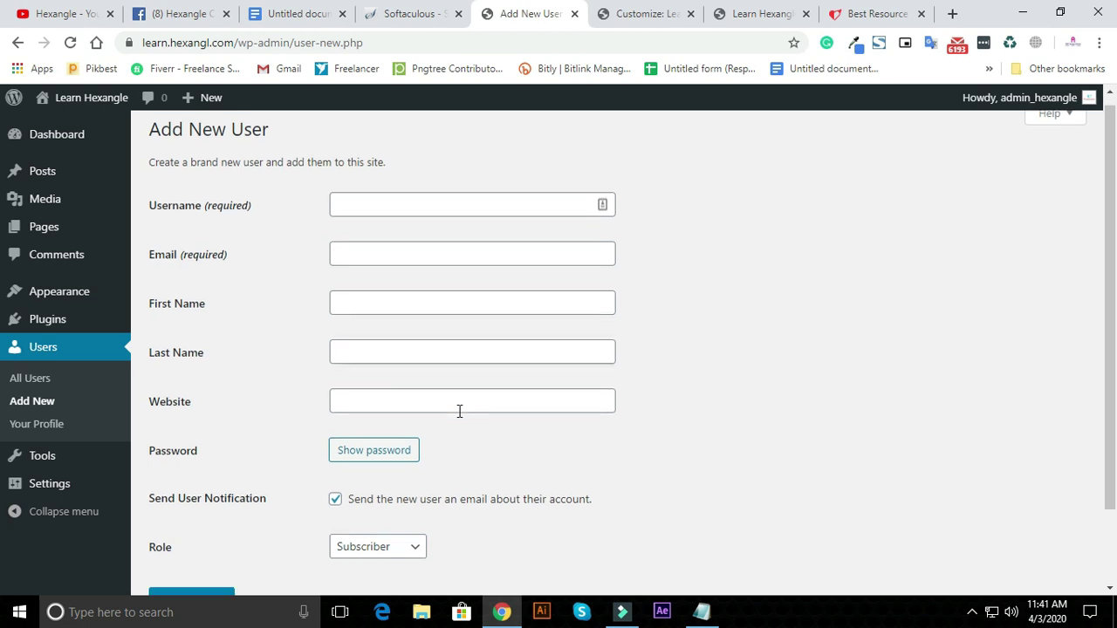
scroll(441, 387, up, 2)
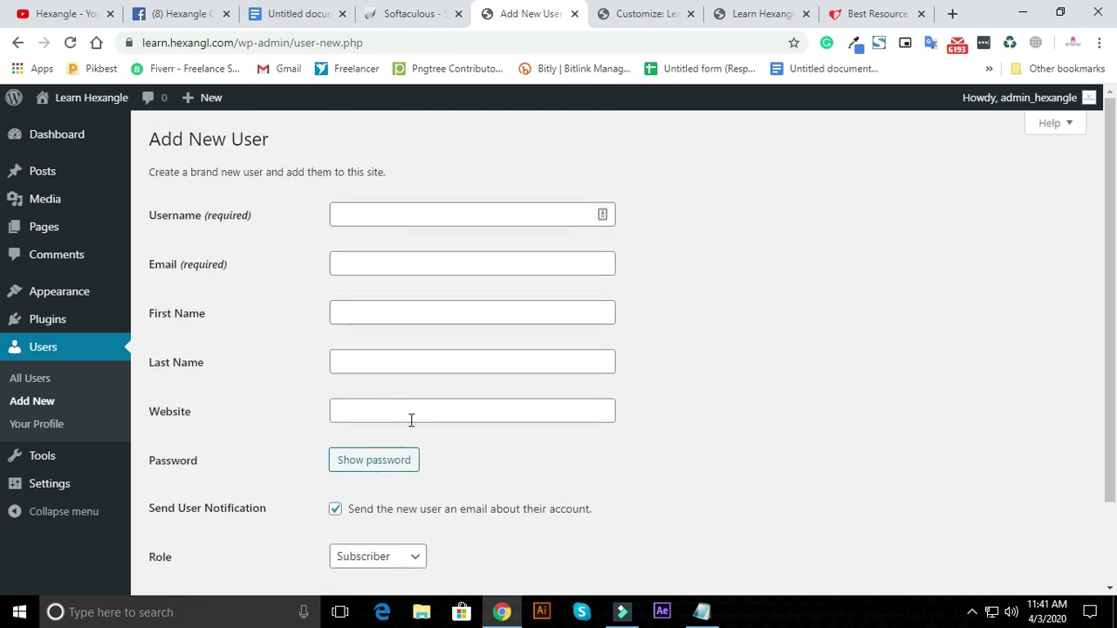
Look through the roles available for a new user, and close the list without changing the role.
scroll(409, 445, down, 2)
click(404, 457)
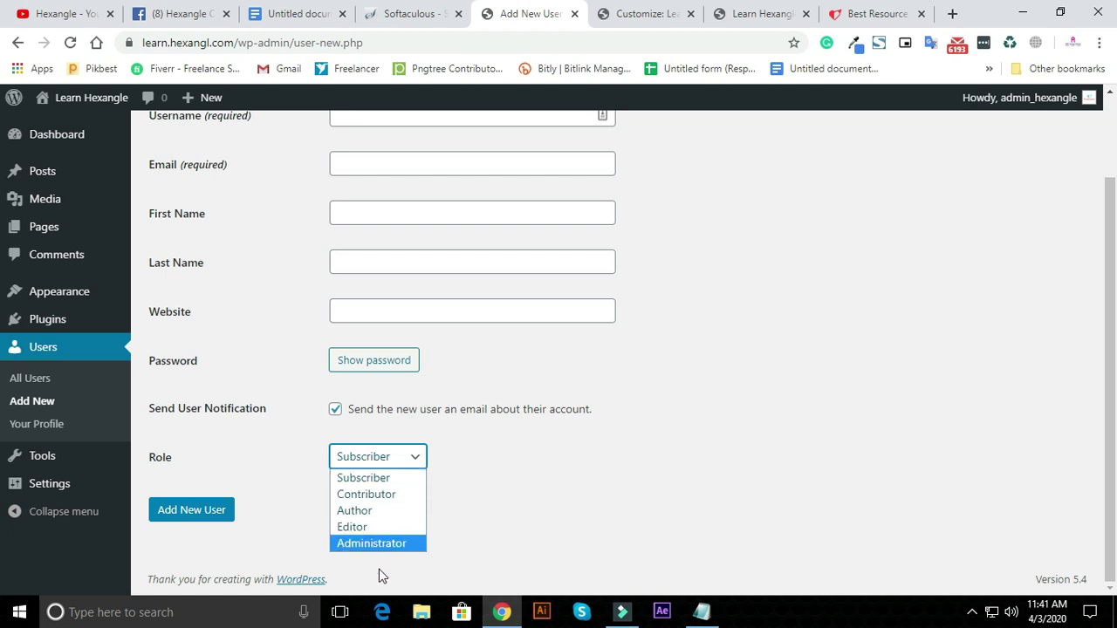
click(479, 454)
scroll(387, 172, up, 2)
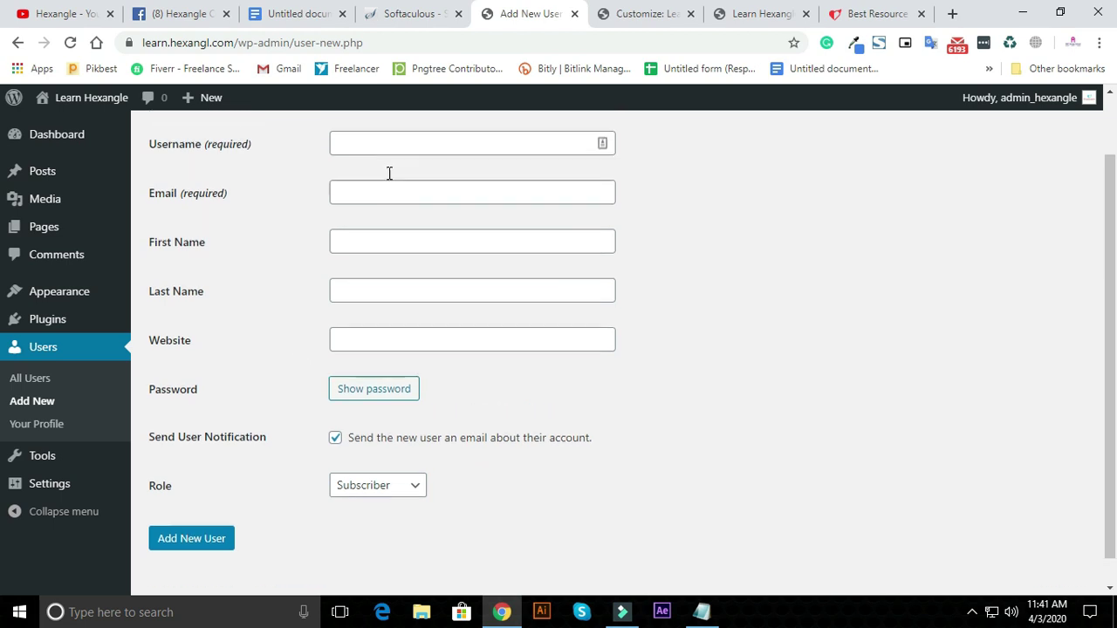
scroll(533, 445, down, 2)
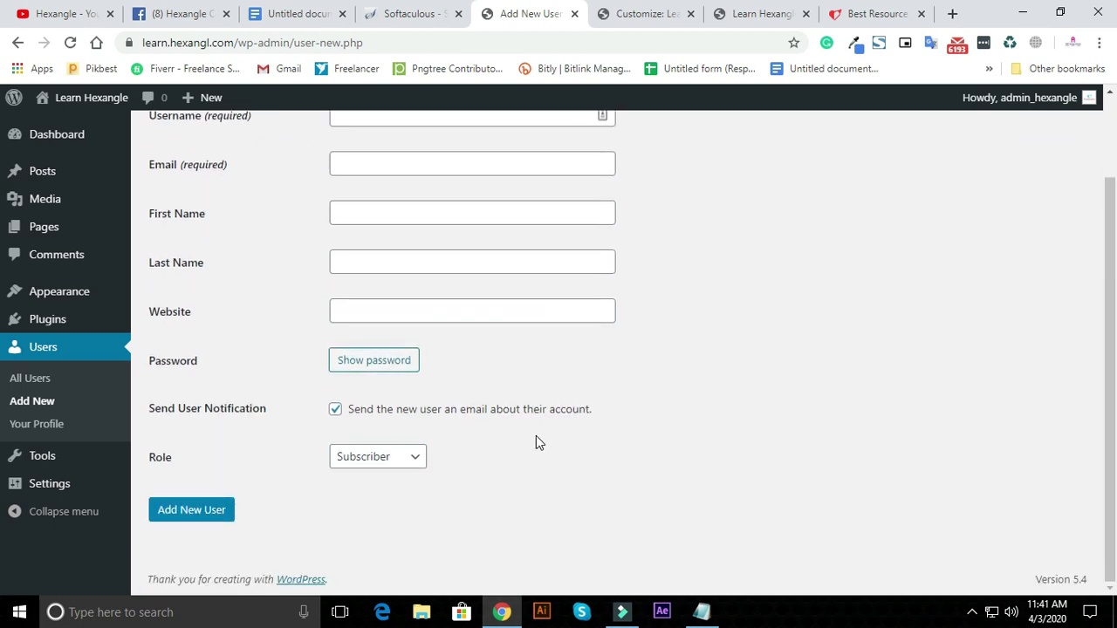
Open Your Profile under Users and look over the personal options.
click(77, 424)
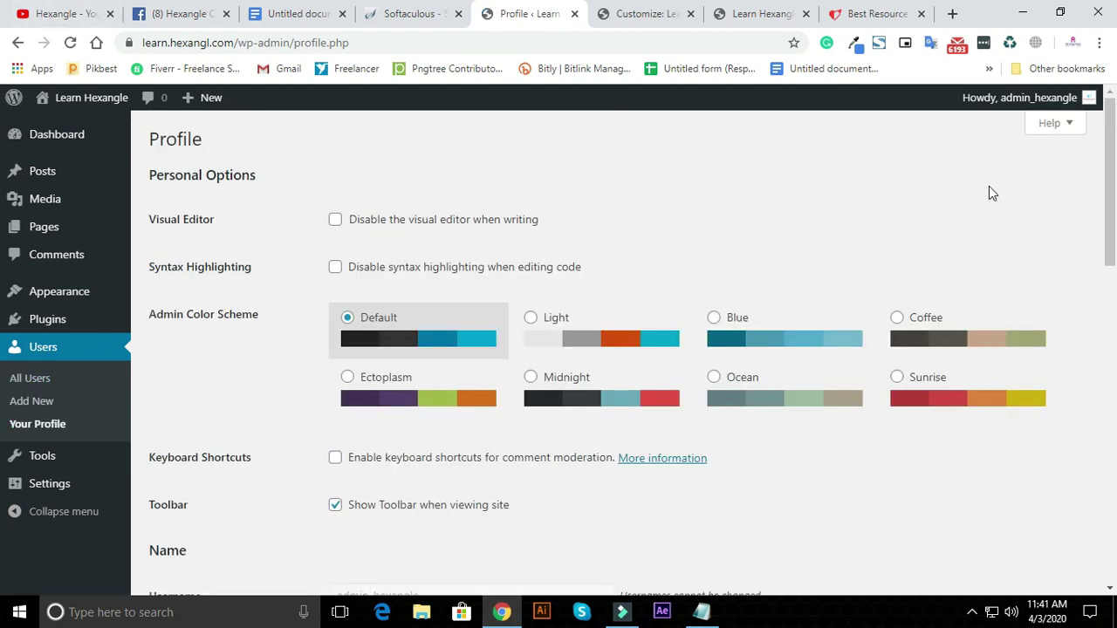
scroll(675, 214, down, 5)
scroll(691, 346, up, 5)
Preview the Light, Blue, Coffee, Ectoplasm, Ocean and Sunrise admin color schemes, and return to Default.
click(610, 342)
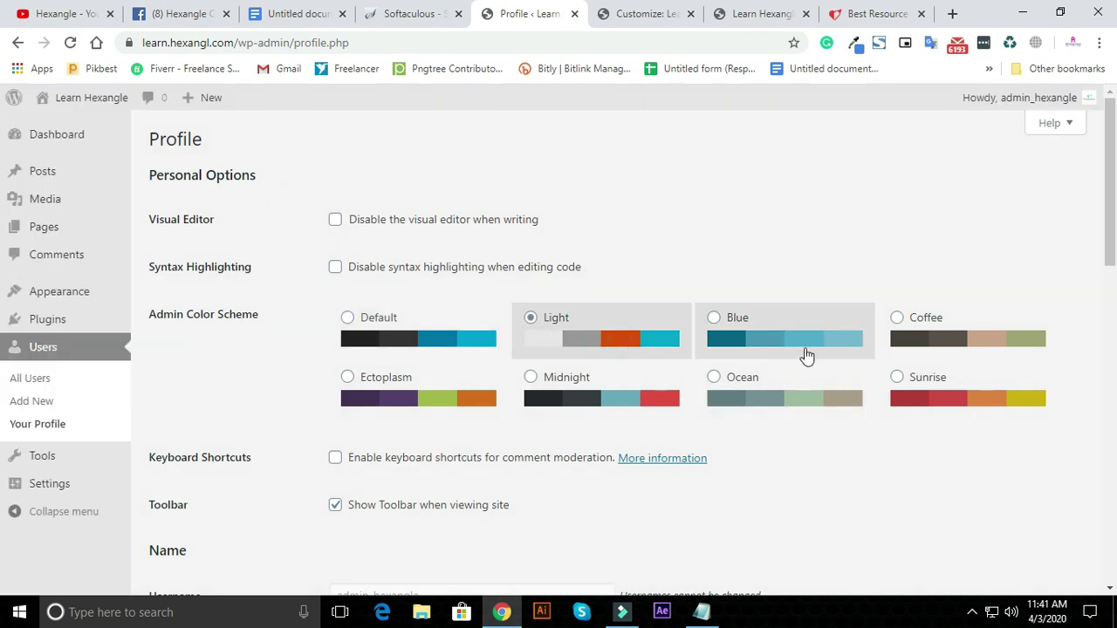
click(788, 351)
click(928, 339)
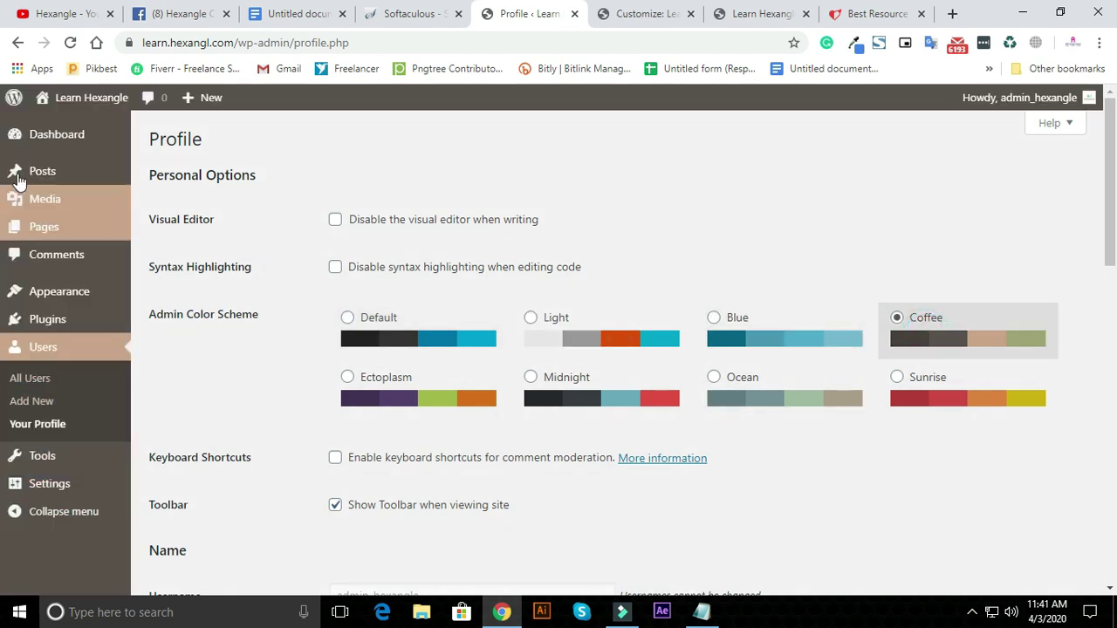
click(519, 398)
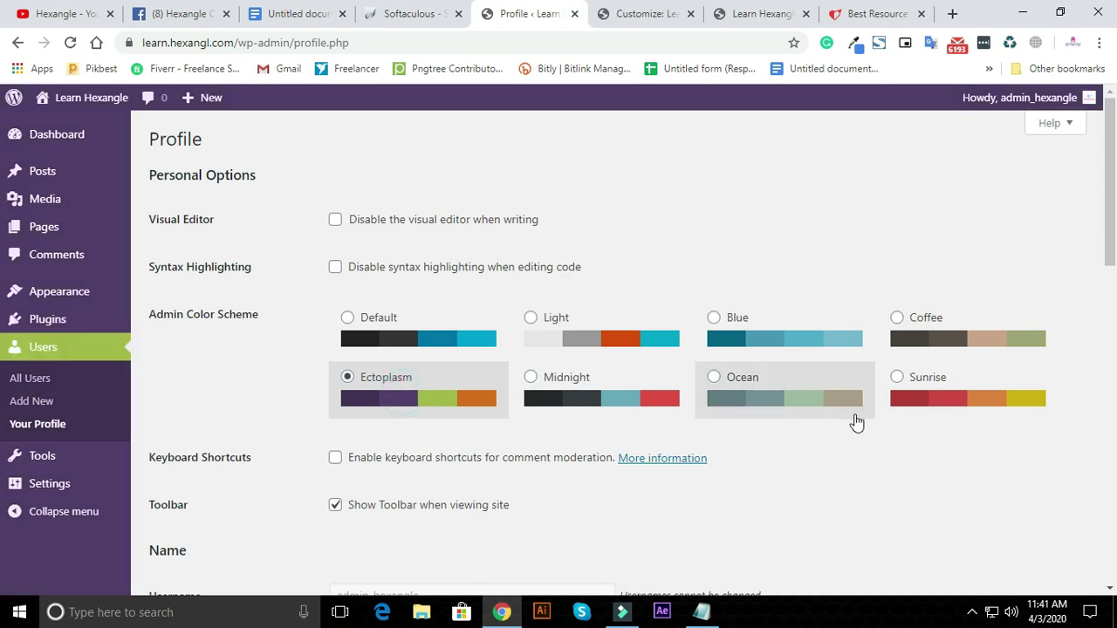
click(829, 410)
click(977, 405)
click(445, 335)
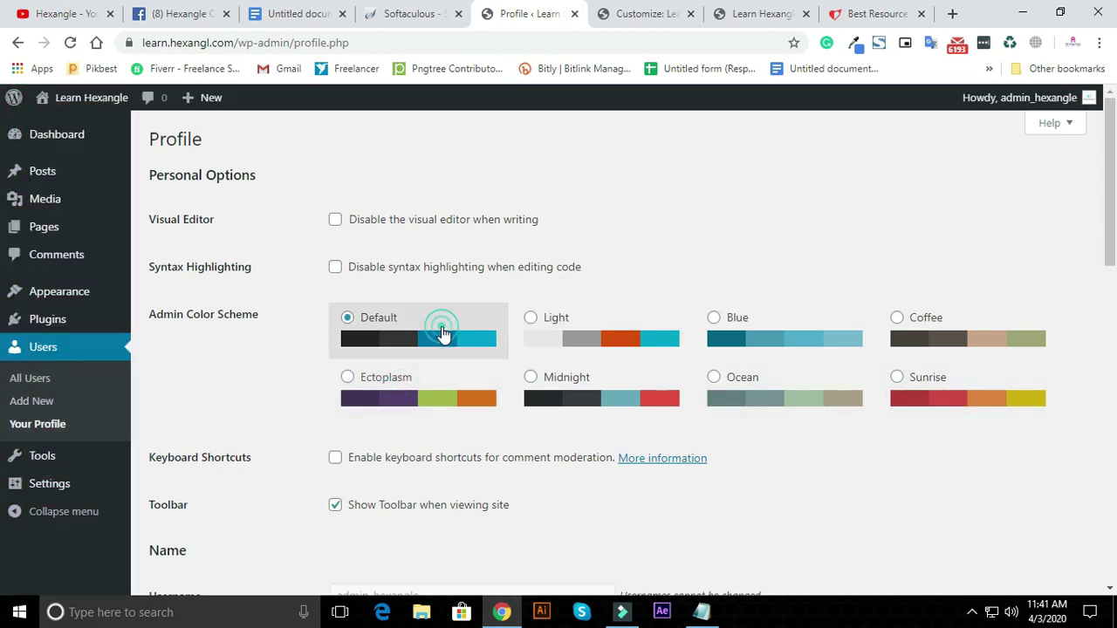
Review the profile's name, contact, biographical, picture and account management sections, and view the account menu with its profile picture.
scroll(463, 307, down, 3)
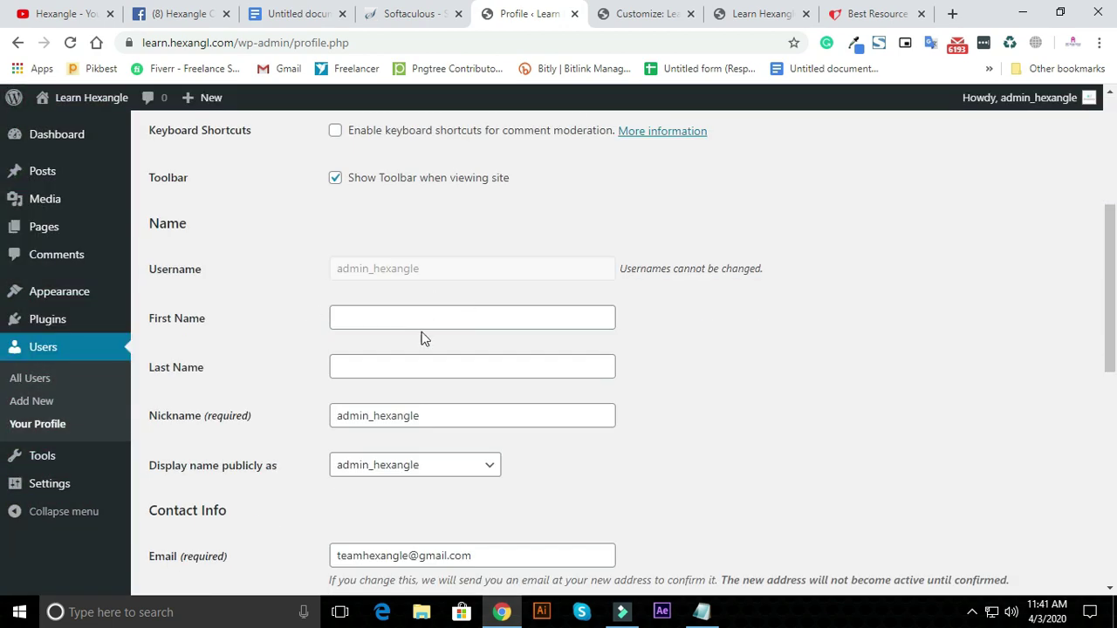
scroll(437, 387, down, 2)
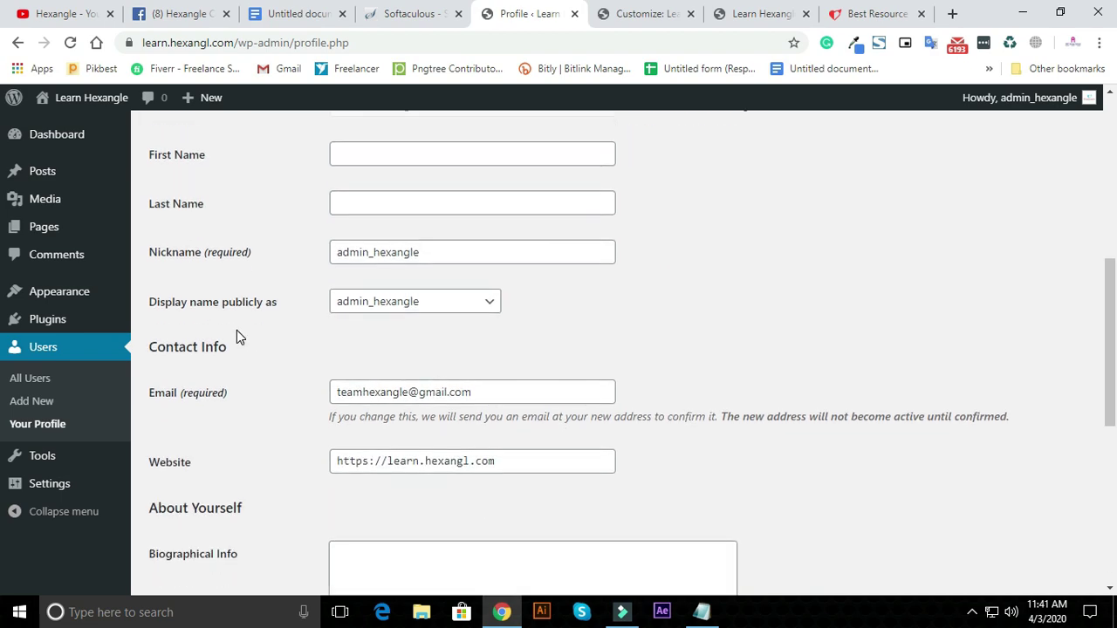
scroll(402, 412, down, 3)
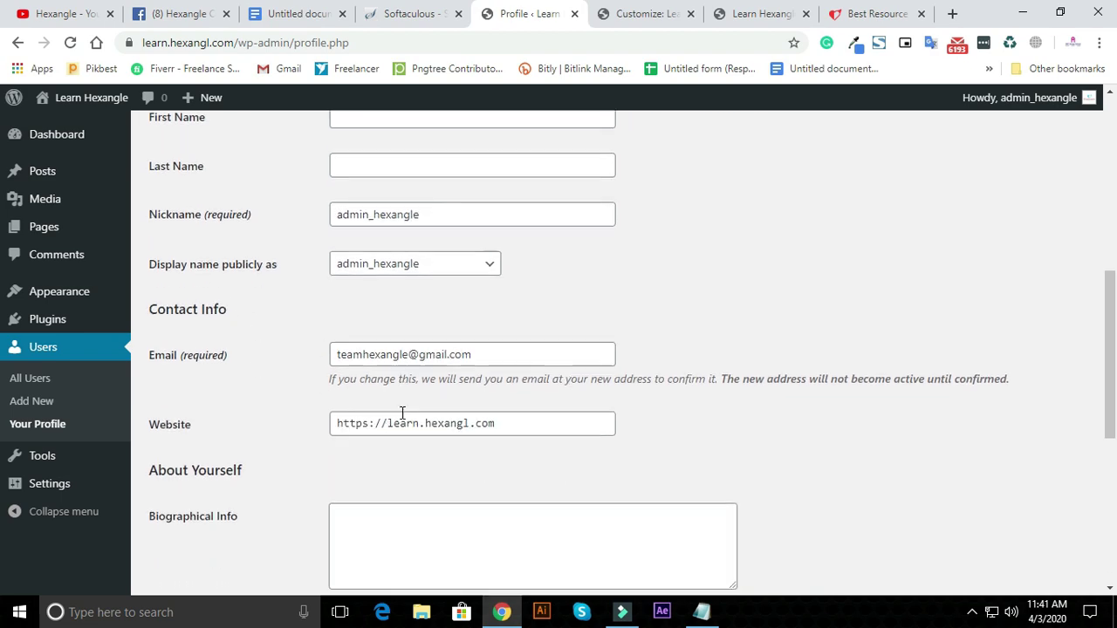
scroll(416, 454, down, 2)
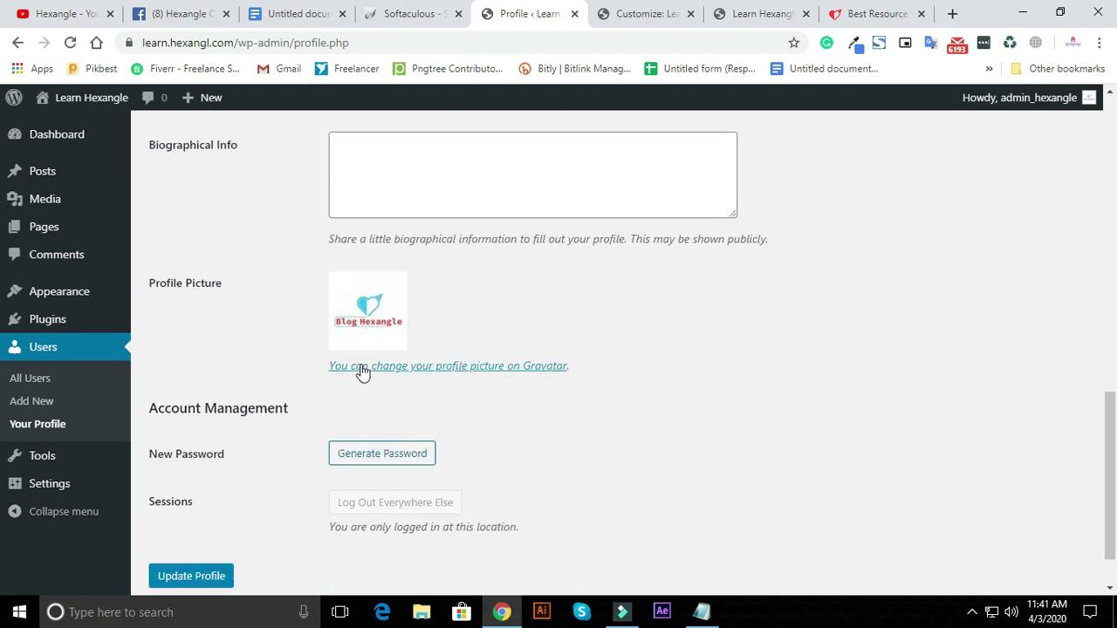
scroll(900, 366, up, 4)
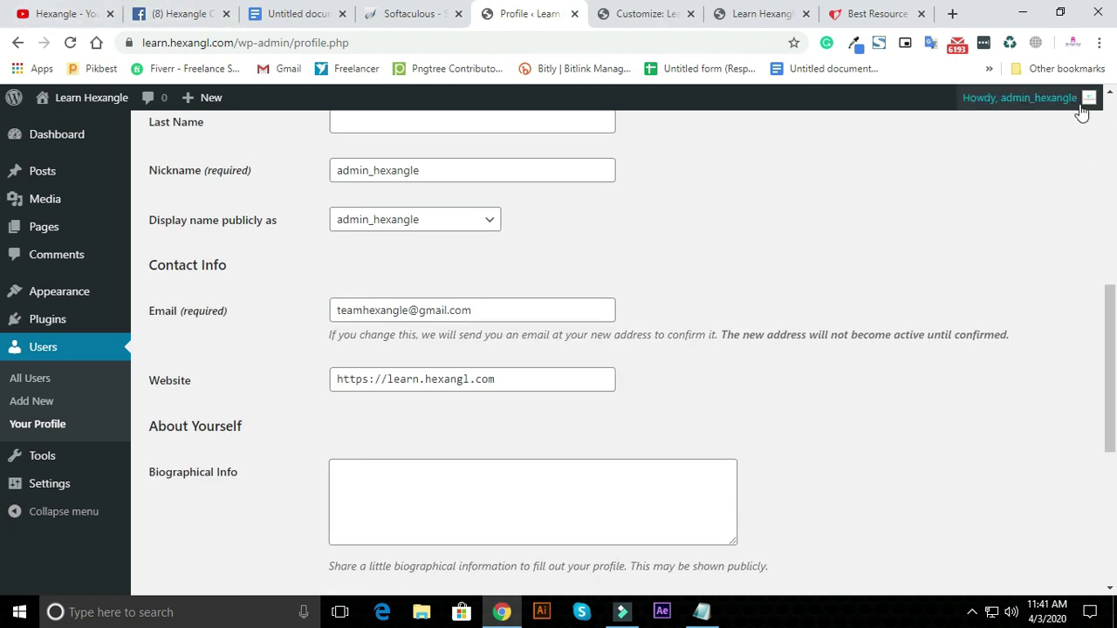
mouse_move(1089, 105)
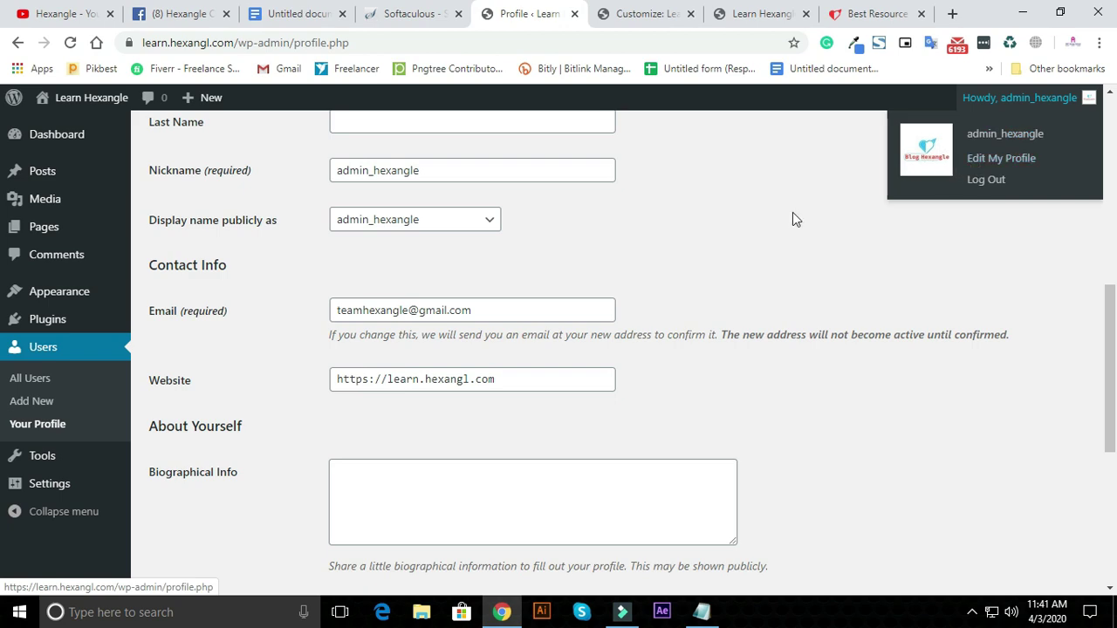
scroll(856, 222, down, 5)
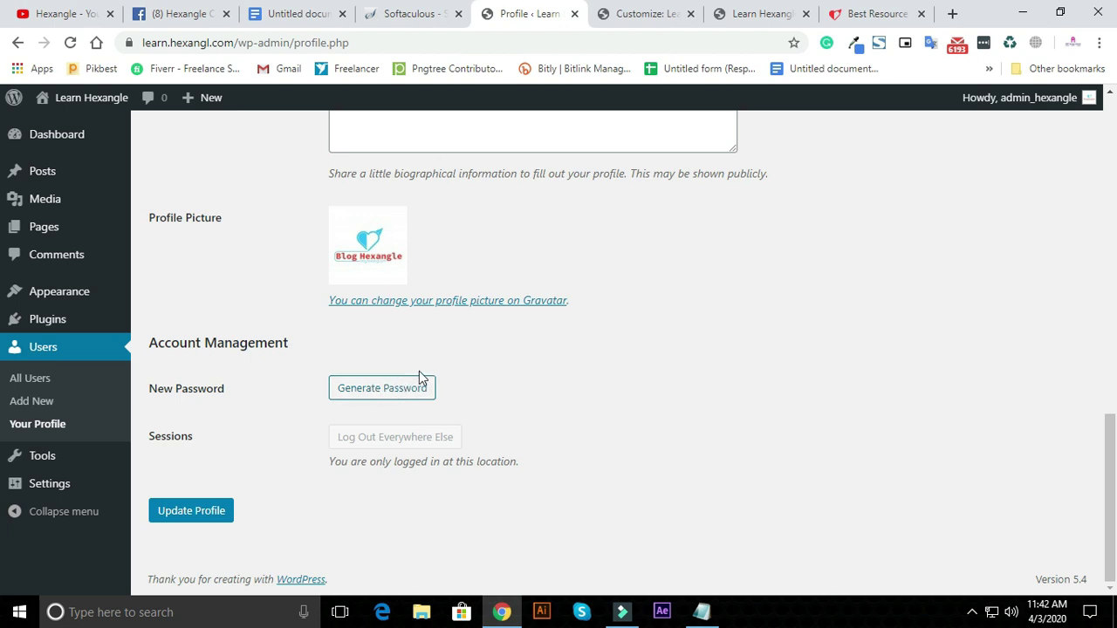
View the Site Health status under Tools, and open the Export Personal Data screen to look it over.
mouse_move(65, 457)
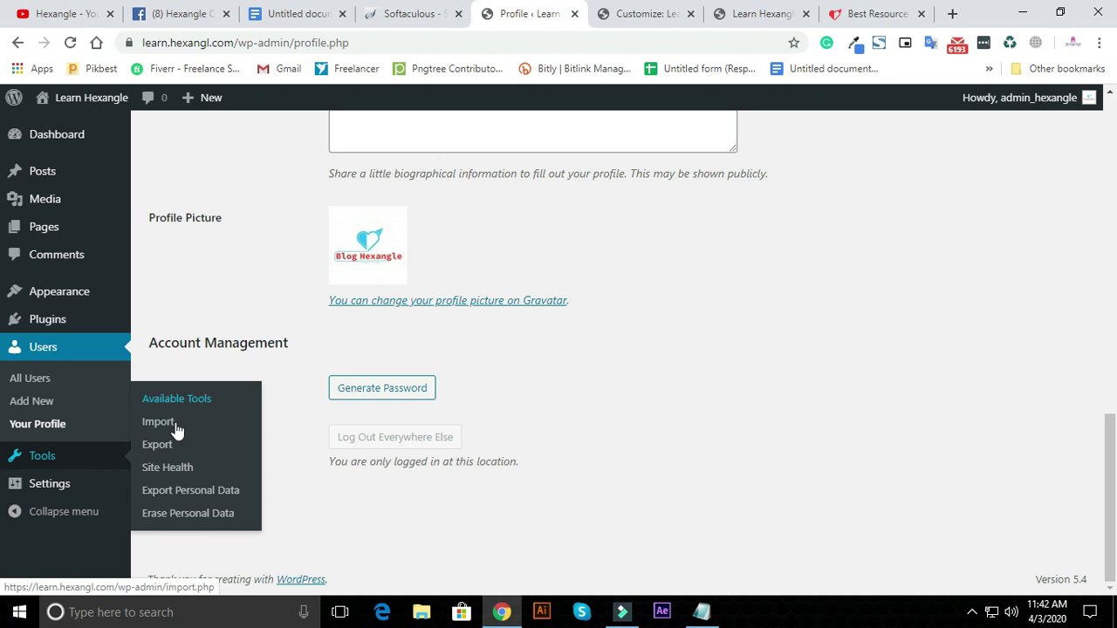
click(186, 476)
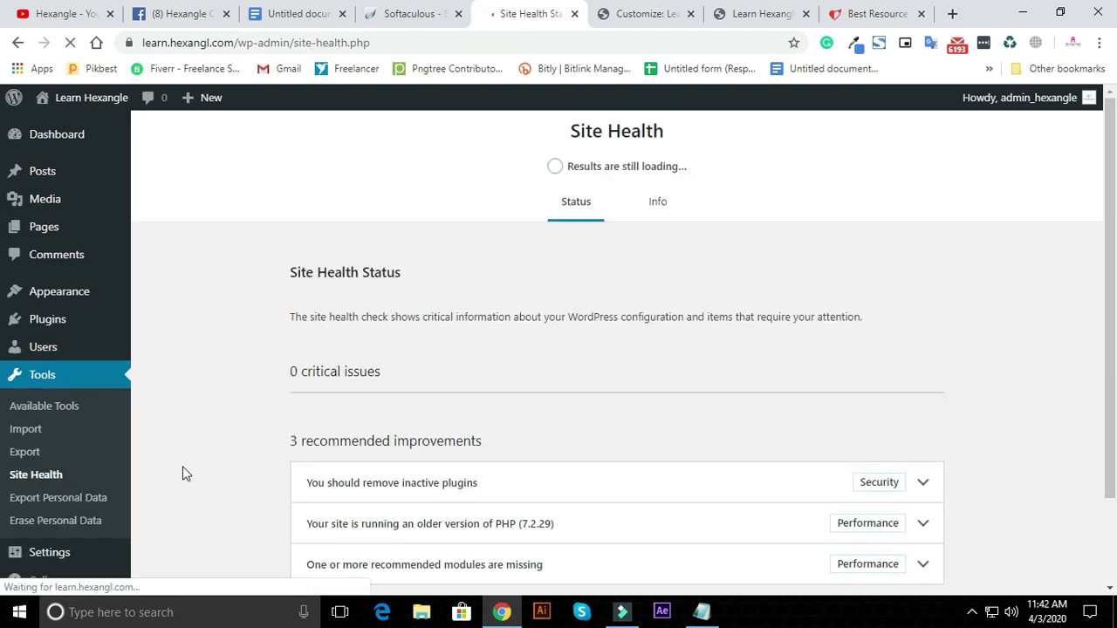
scroll(295, 482, down, 2)
click(57, 393)
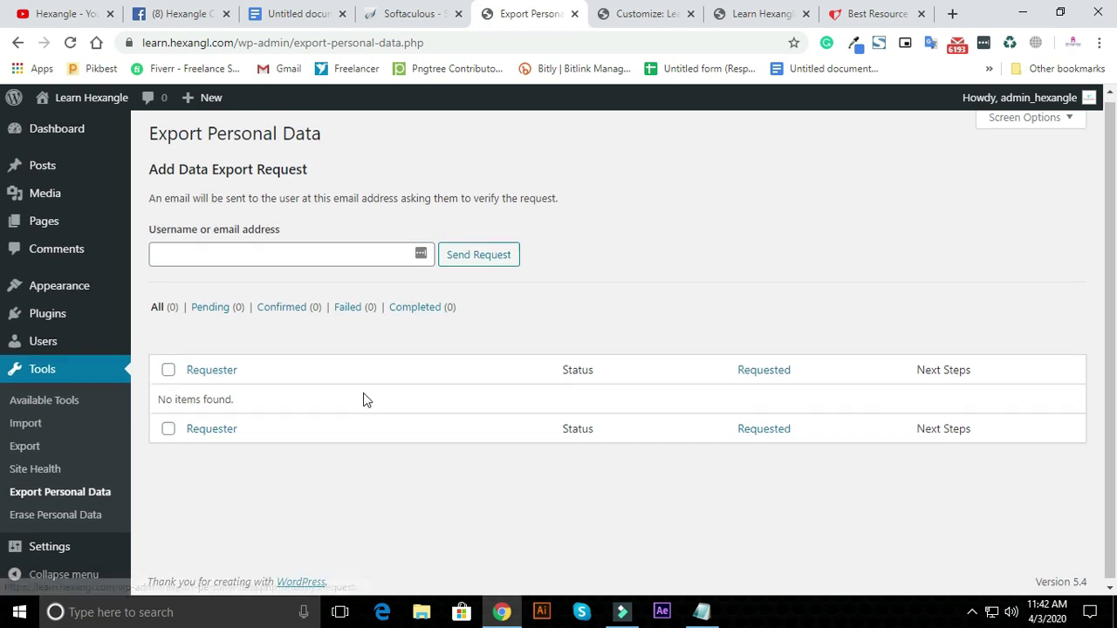
scroll(363, 399, down, 1)
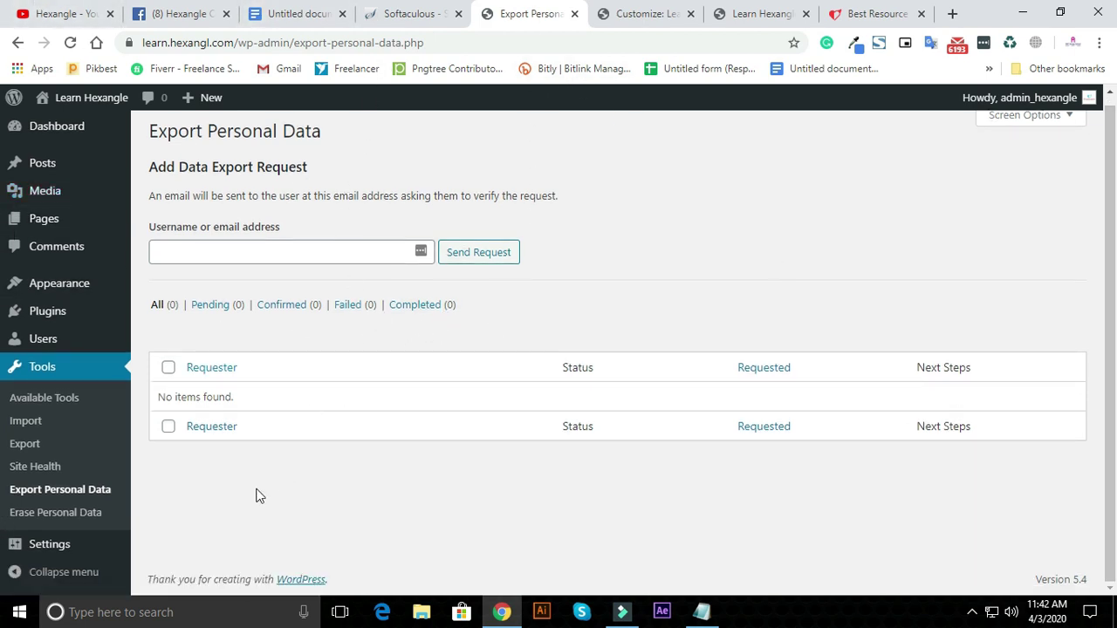
Open the General Settings screen and look through all of its options.
mouse_move(85, 552)
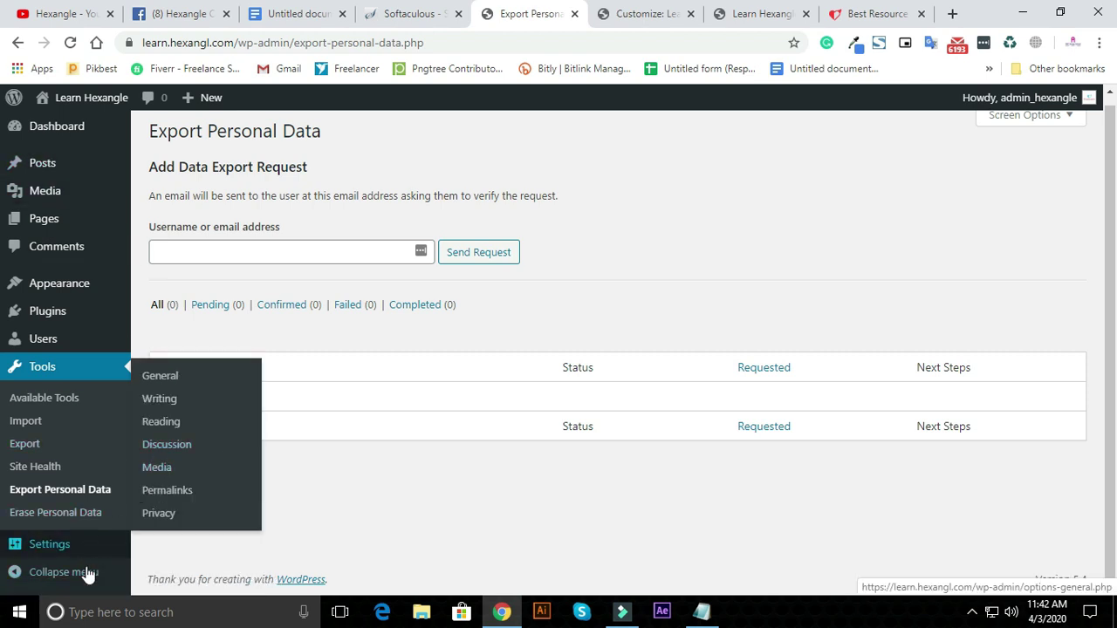
click(85, 540)
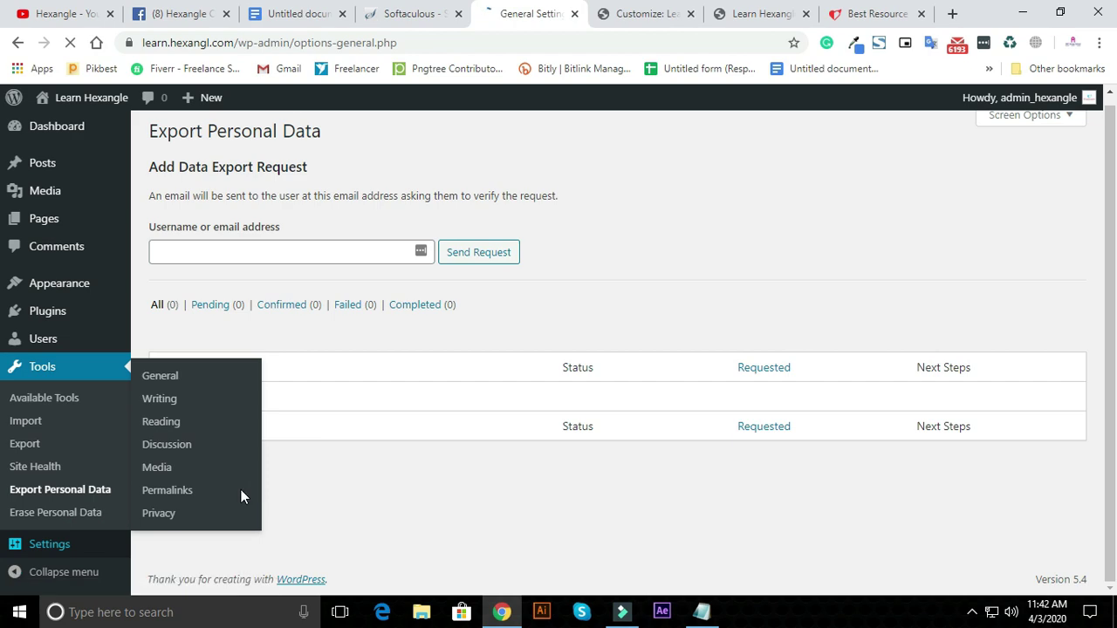
scroll(276, 407, down, 2)
scroll(276, 414, down, 3)
scroll(777, 391, up, 5)
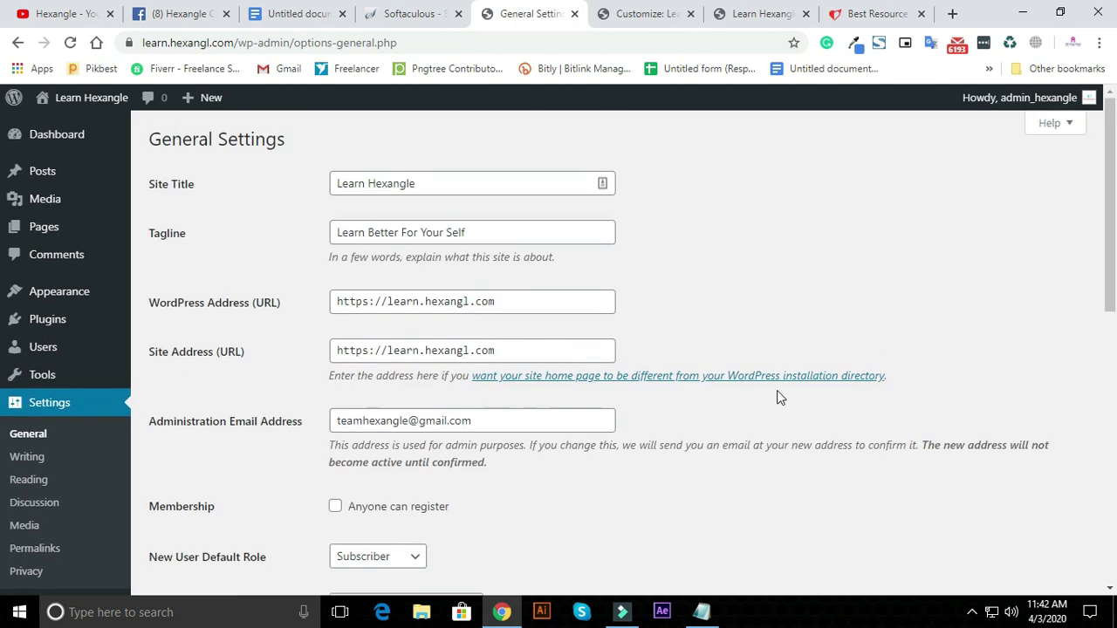
Highlight the Site Title in General Settings, and switch to the Learn Hexangle site tab to view the title on the home page.
drag(455, 183, 312, 180)
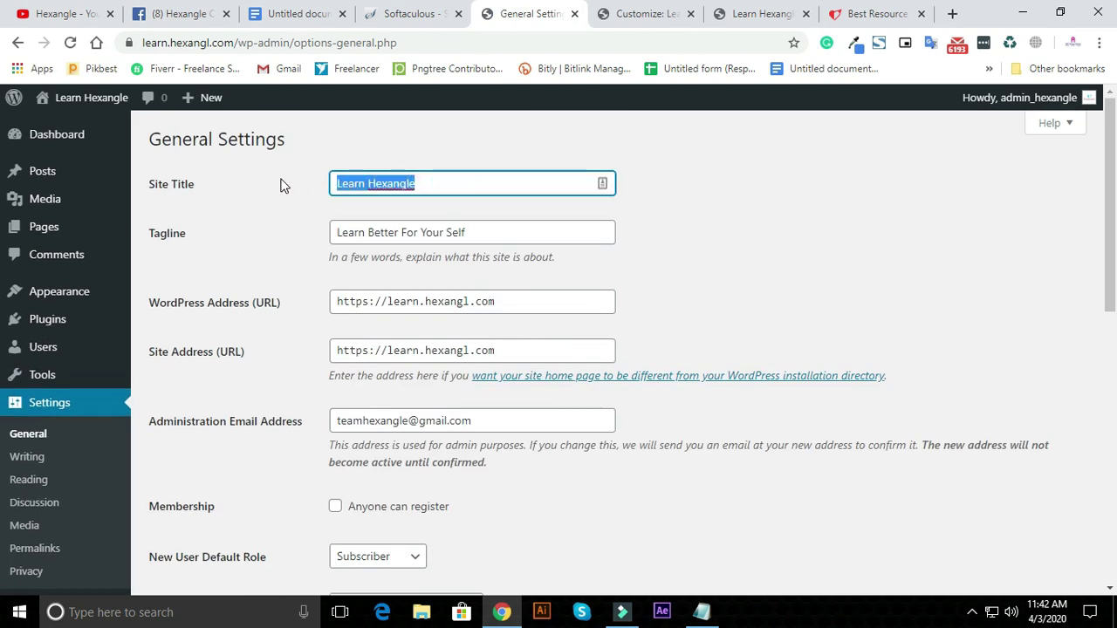
triple_click(453, 183)
click(645, 12)
click(743, 10)
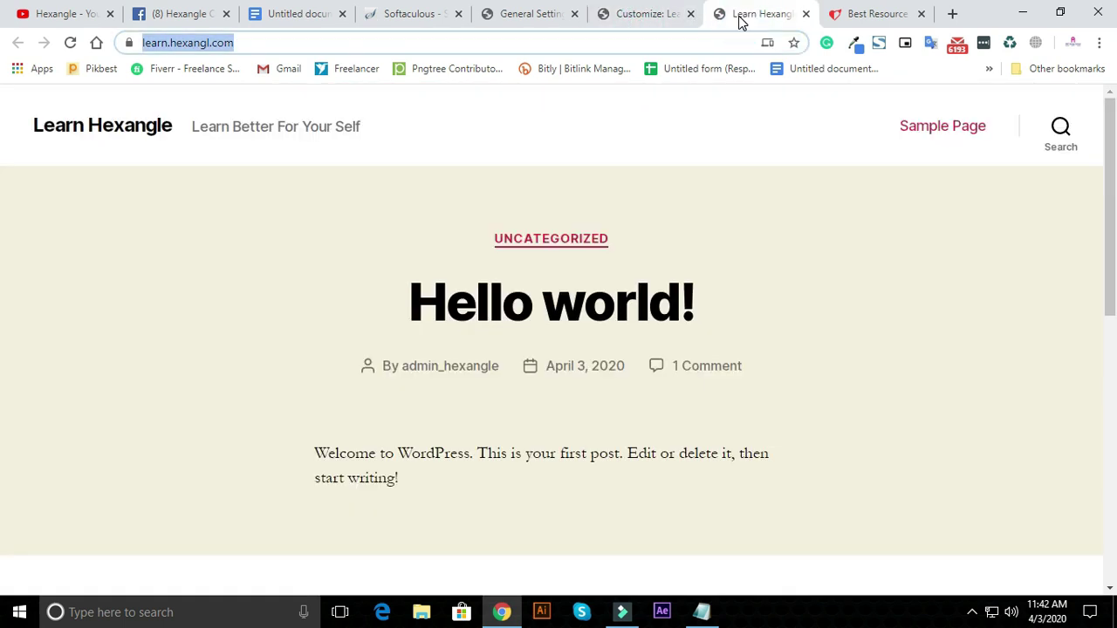
Return to General Settings and highlight the Site Title, WordPress Address (URL) and Site Address (URL) values.
click(787, 213)
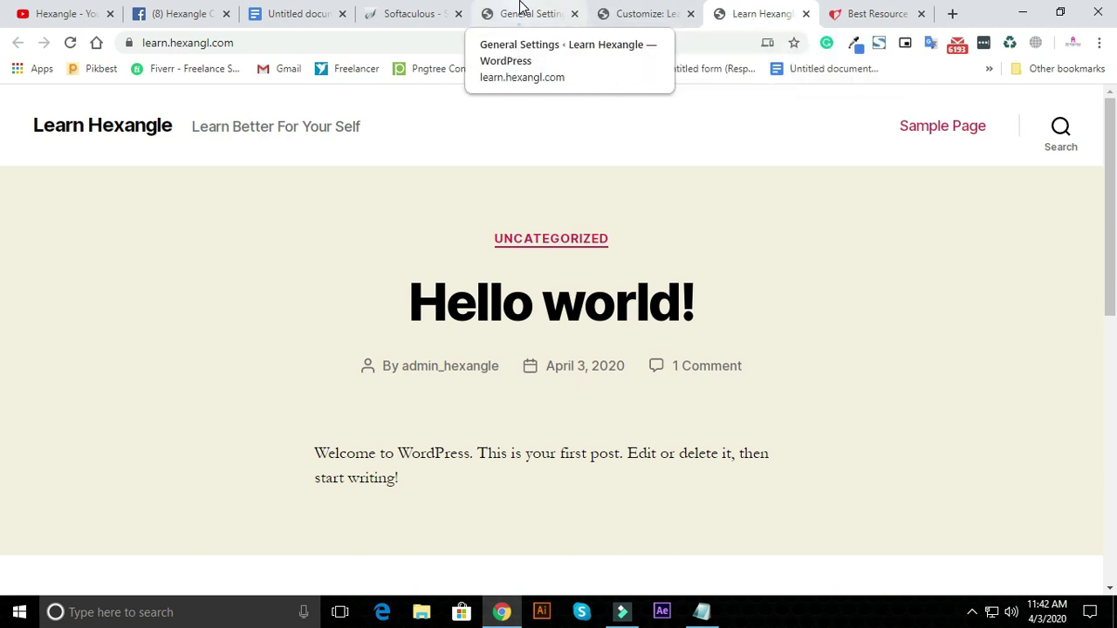
click(522, 14)
triple_click(447, 184)
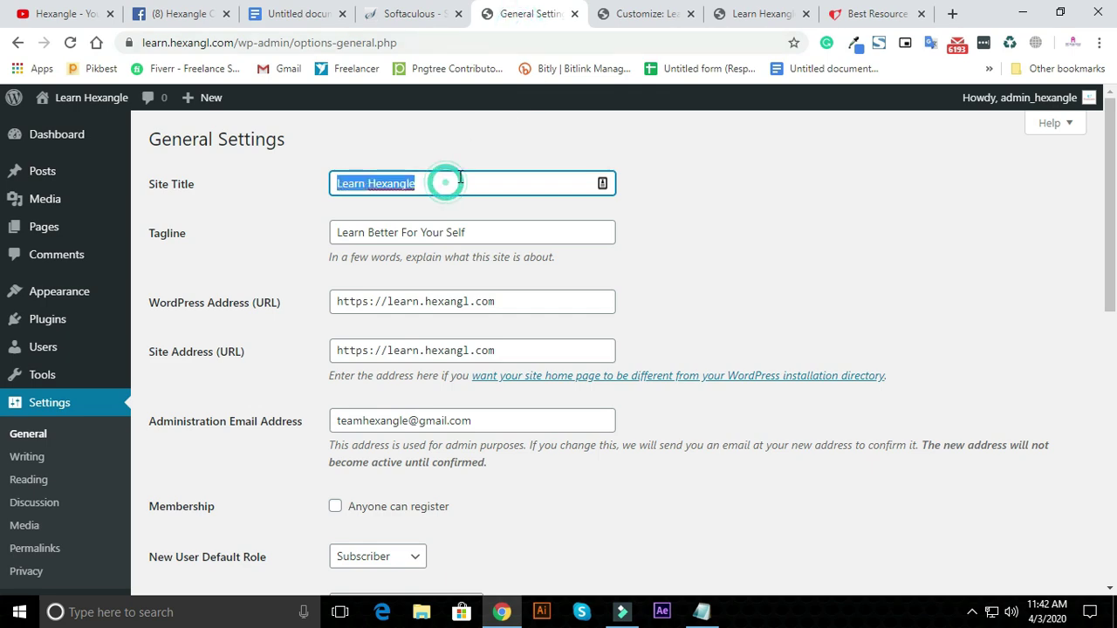
scroll(483, 275, down, 1)
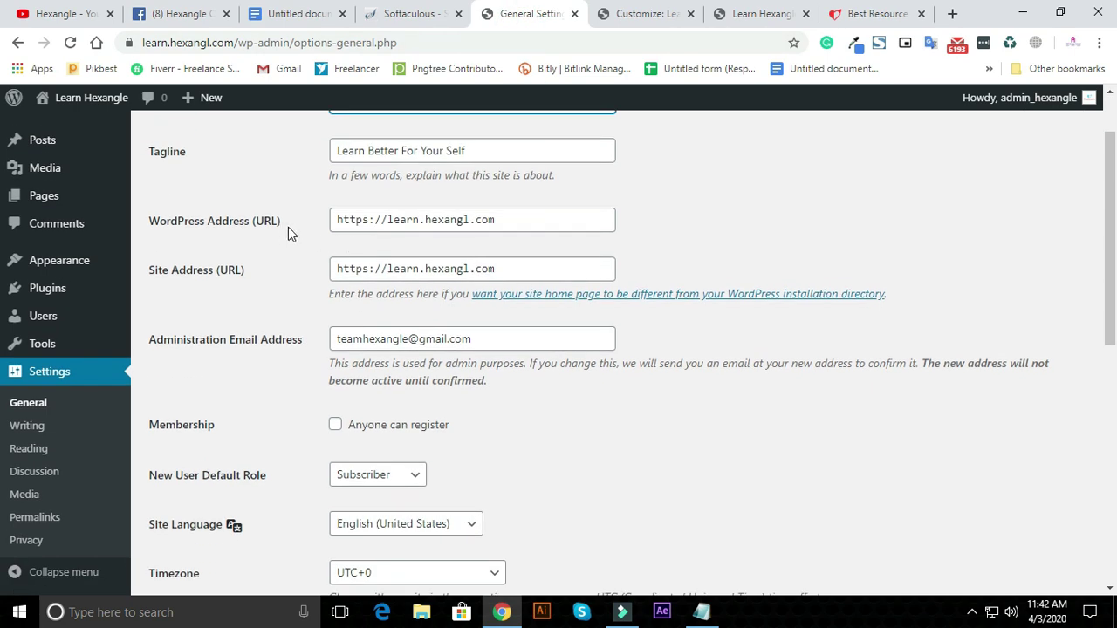
double_click(520, 209)
click(521, 209)
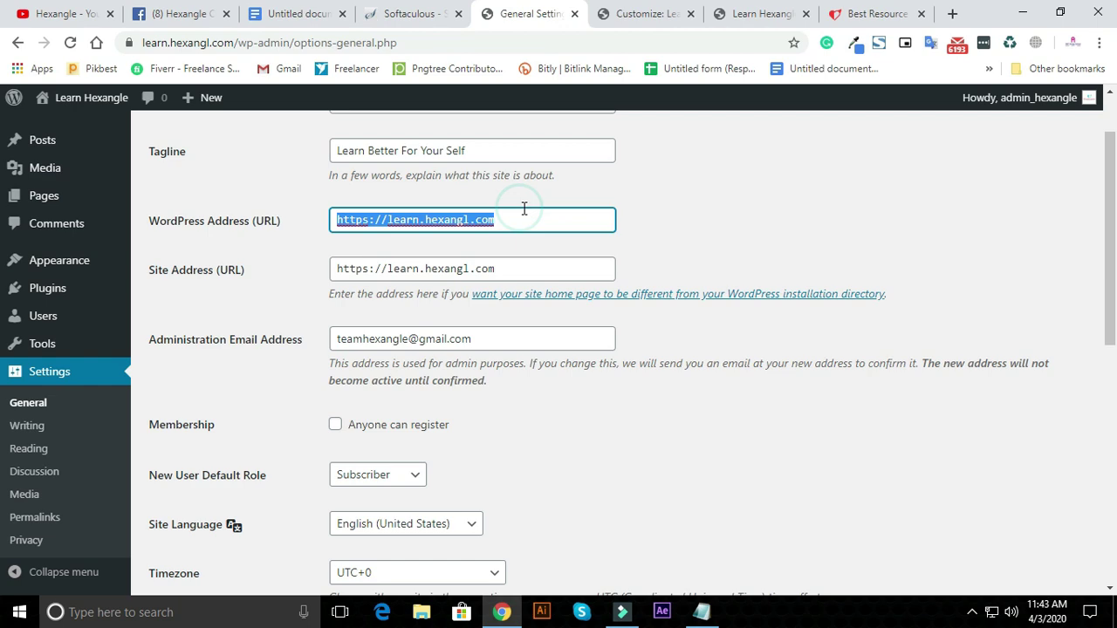
triple_click(546, 268)
Examine the Membership setting and the roles available for New User Default Role in General Settings.
scroll(468, 259, down, 2)
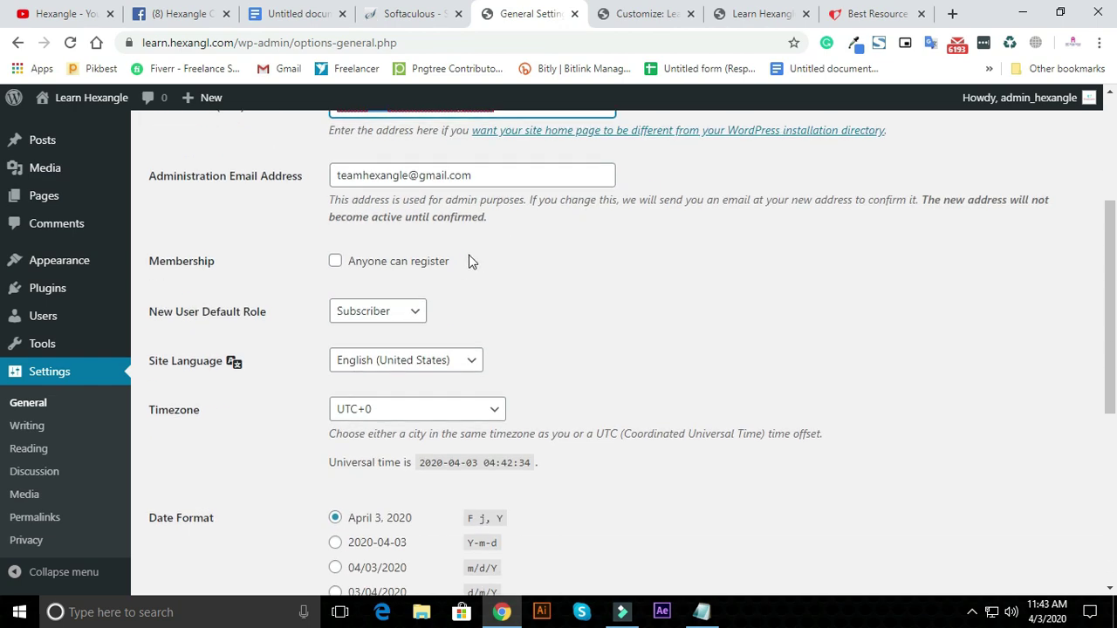
scroll(574, 248, down, 1)
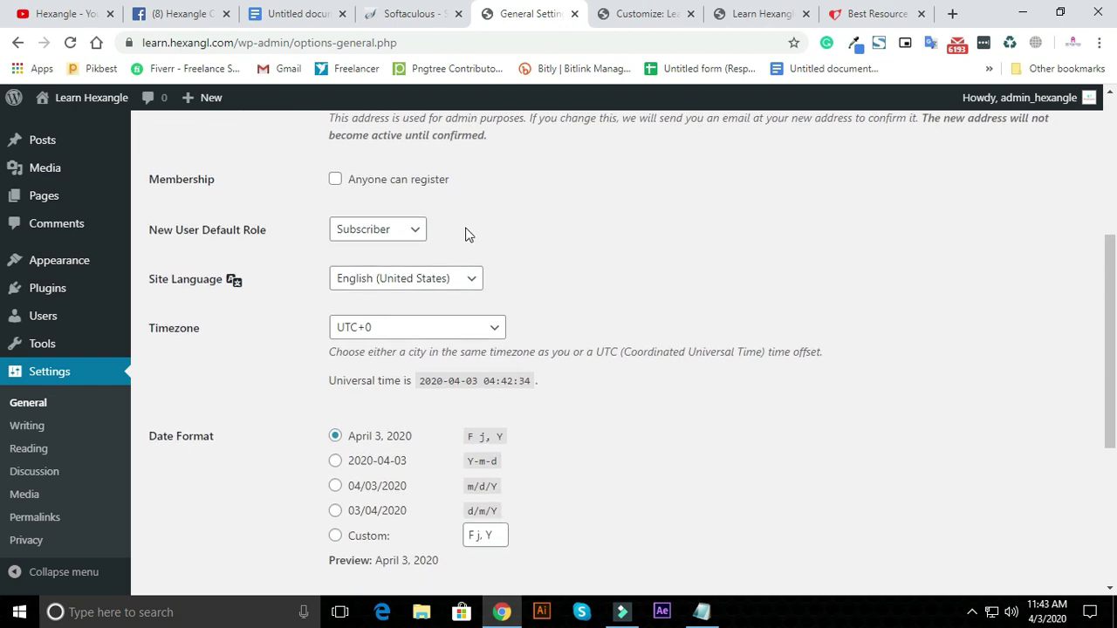
click(388, 231)
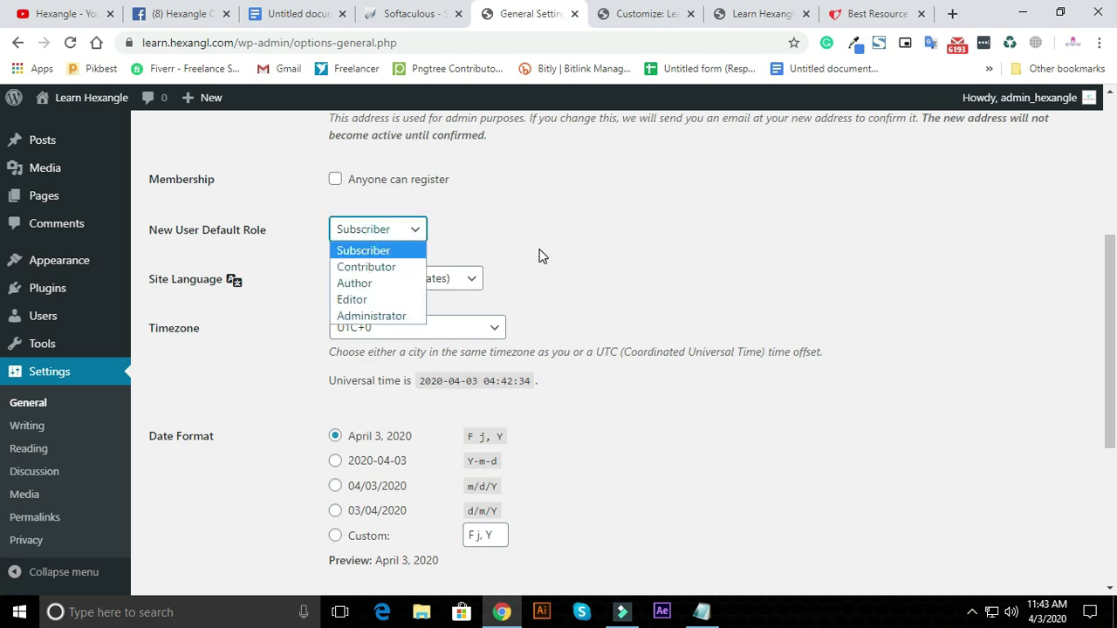
click(587, 267)
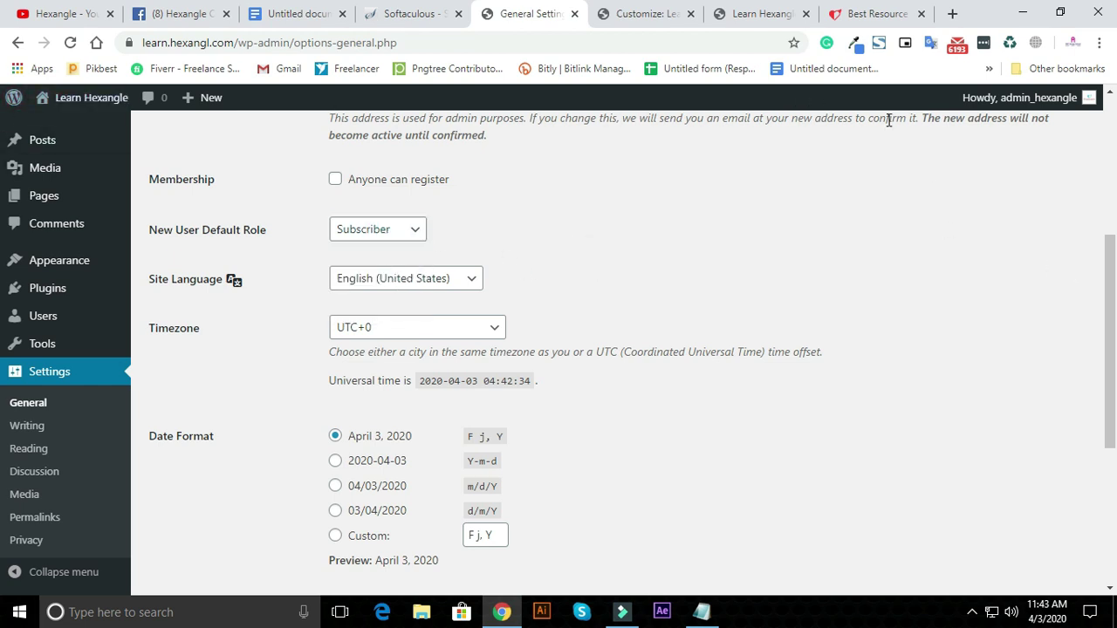
click(403, 232)
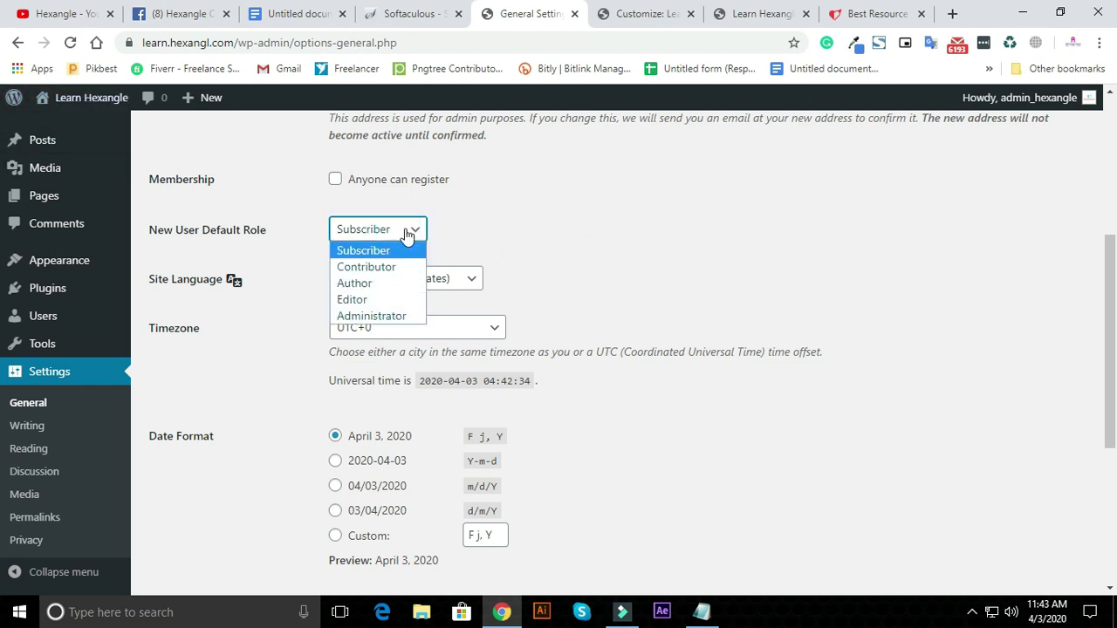
click(586, 247)
Review the timezone, date format and time format settings, and view the Week Starts On choices.
scroll(541, 227, down, 2)
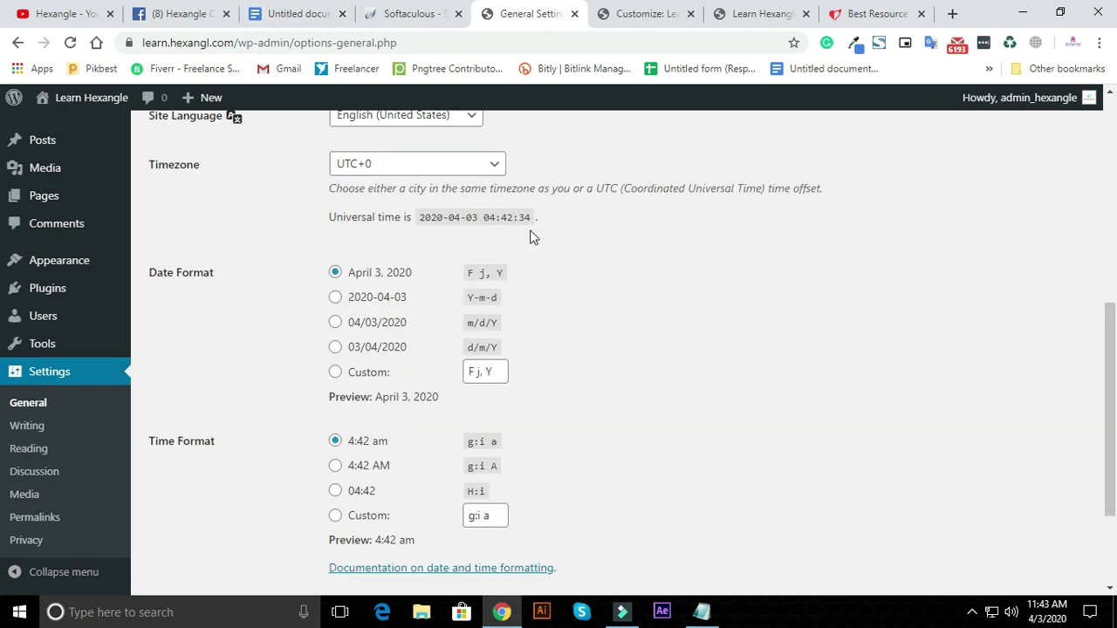
scroll(394, 326, down, 2)
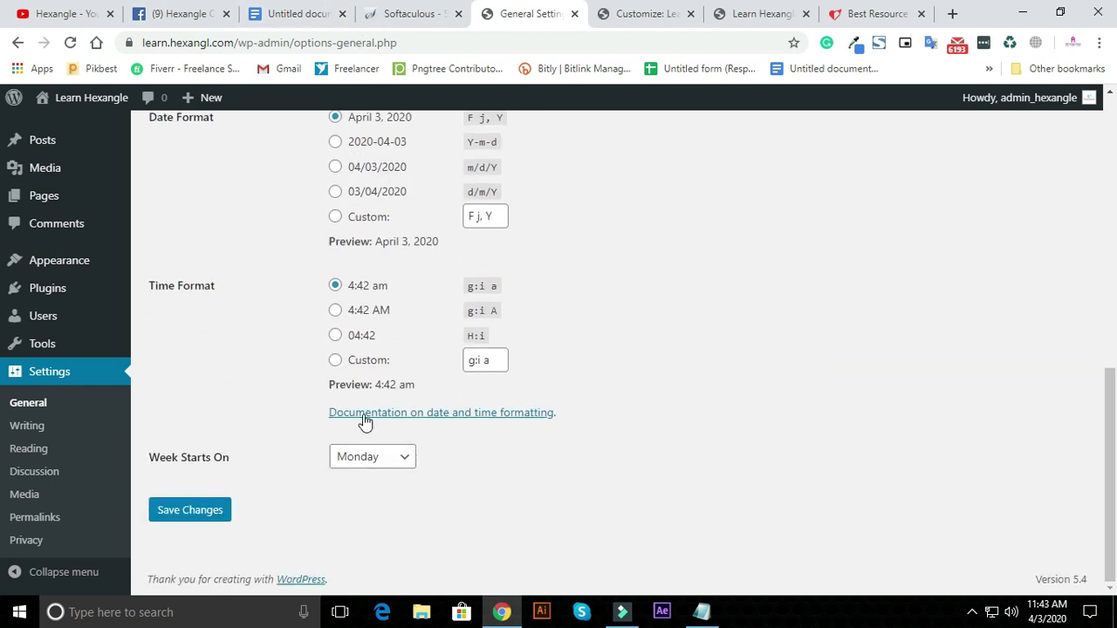
click(404, 467)
click(458, 470)
Open the Writing Settings and look over the Default Post Category, Default Post Format, Post via email and Update Services options.
click(95, 426)
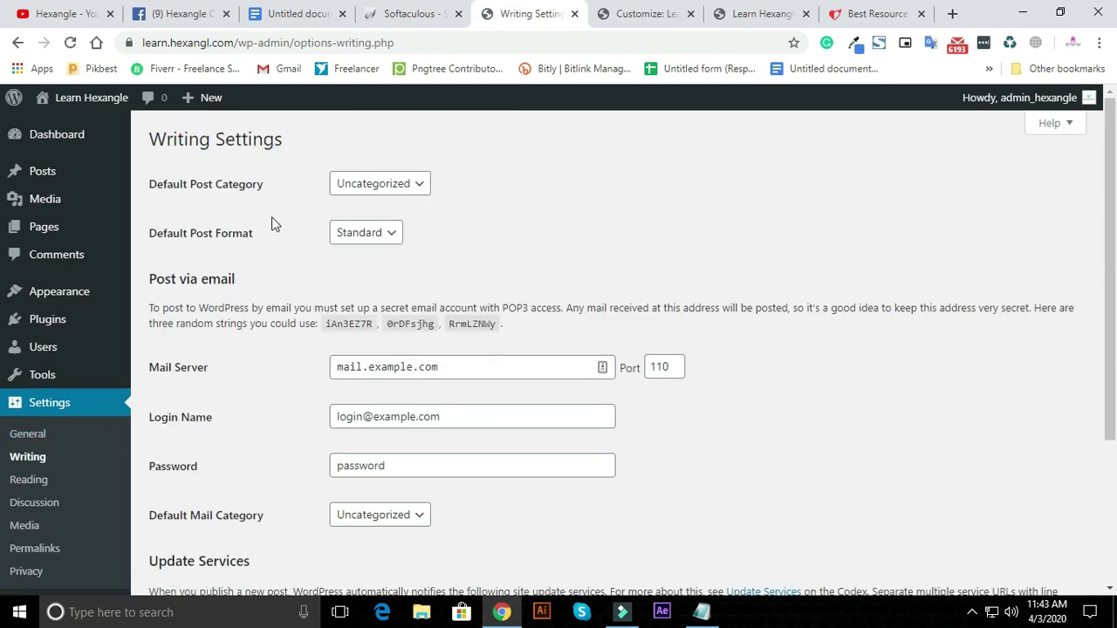
click(416, 186)
click(410, 200)
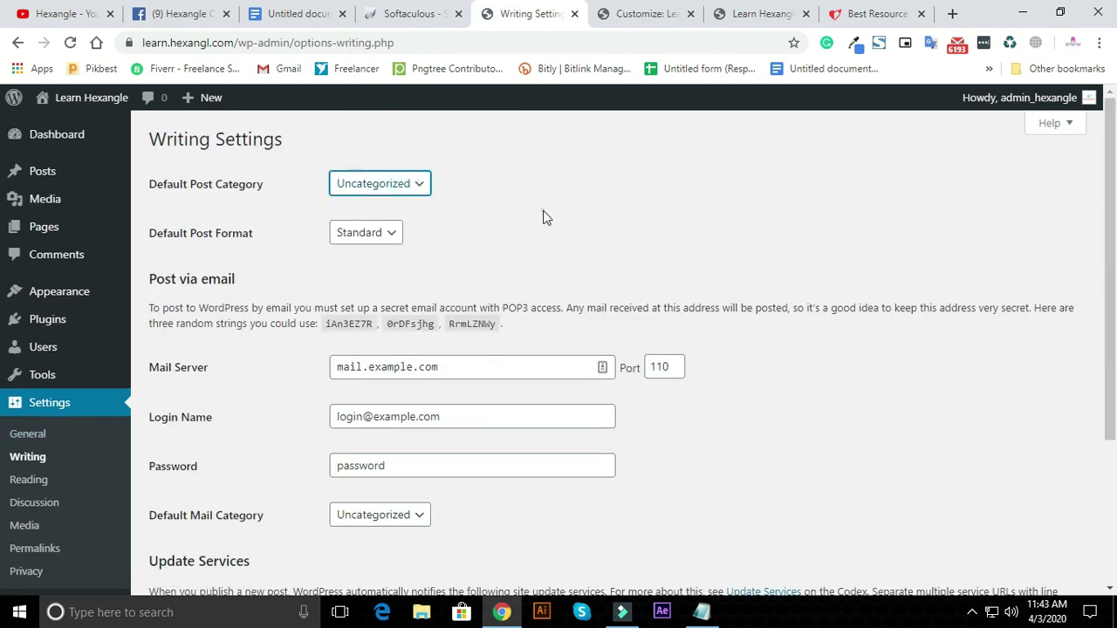
click(387, 190)
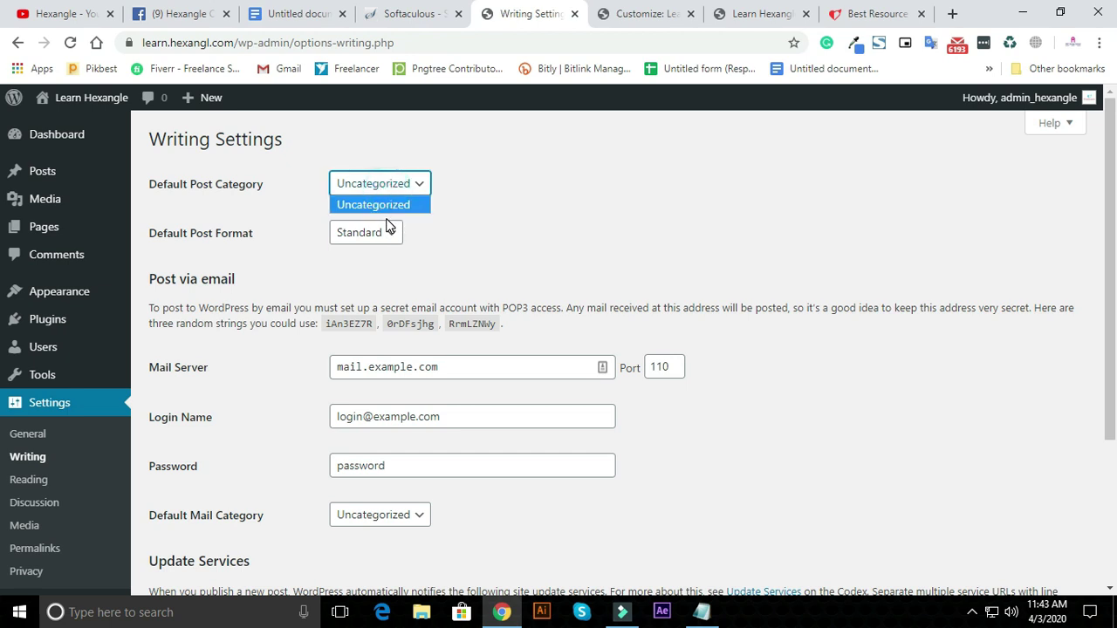
click(368, 205)
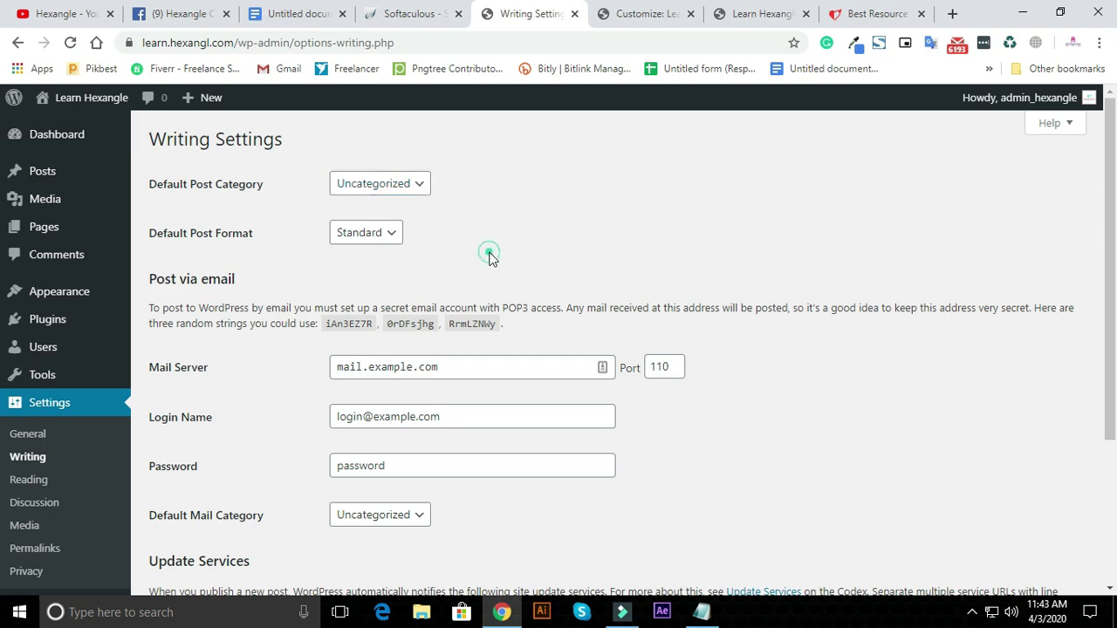
click(357, 232)
click(486, 261)
scroll(469, 273, down, 3)
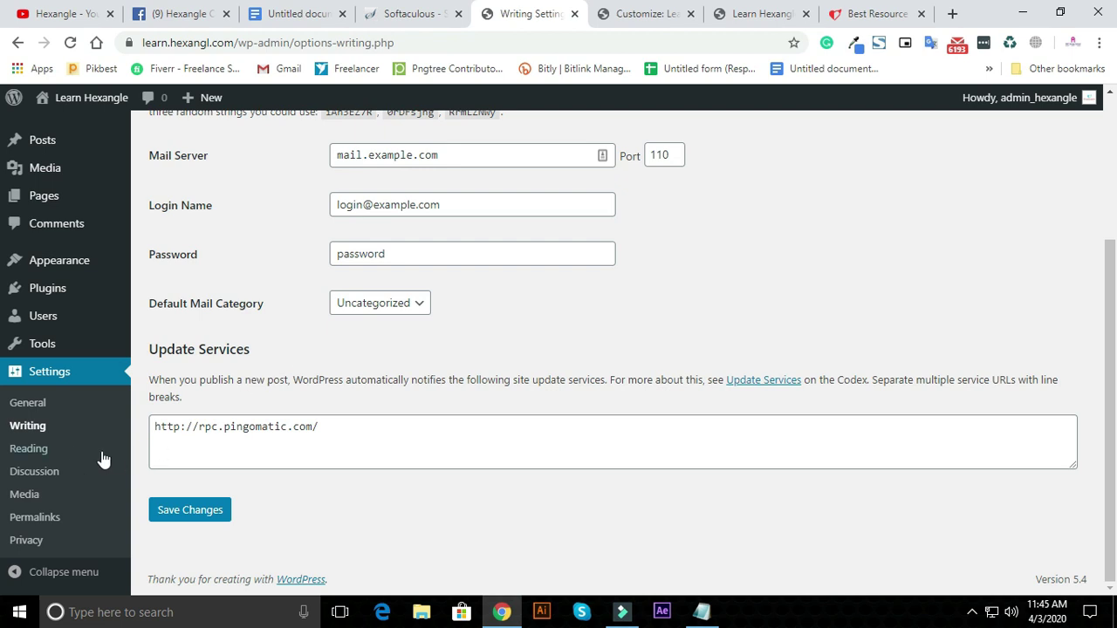
Open the Reading Settings, set the homepage to display a static page, and view the pages available as Homepage.
click(61, 448)
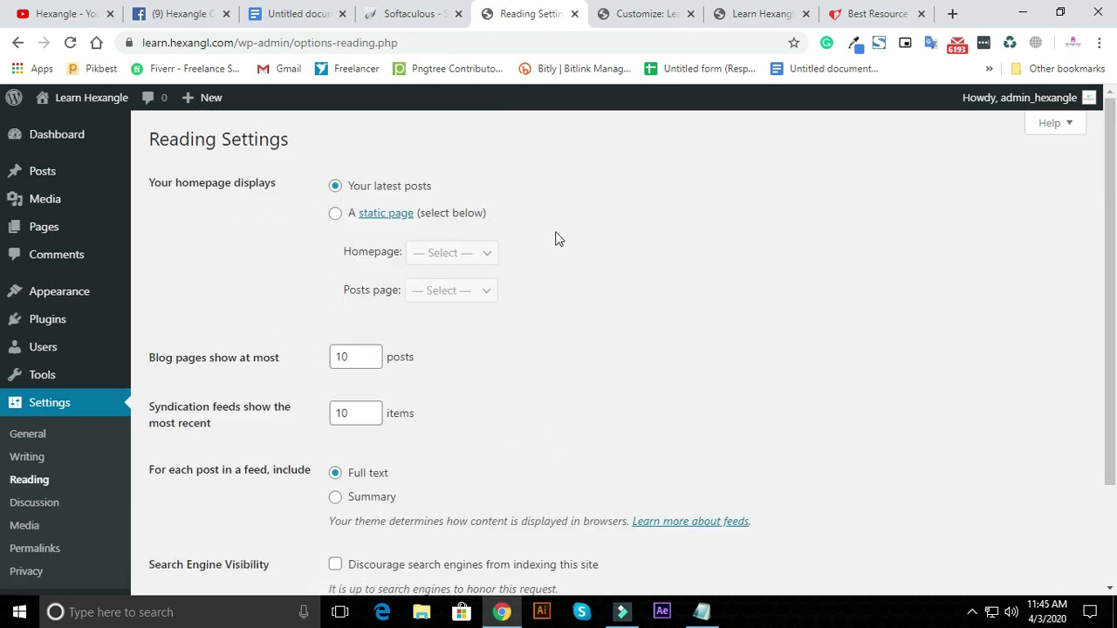
click(335, 213)
click(484, 253)
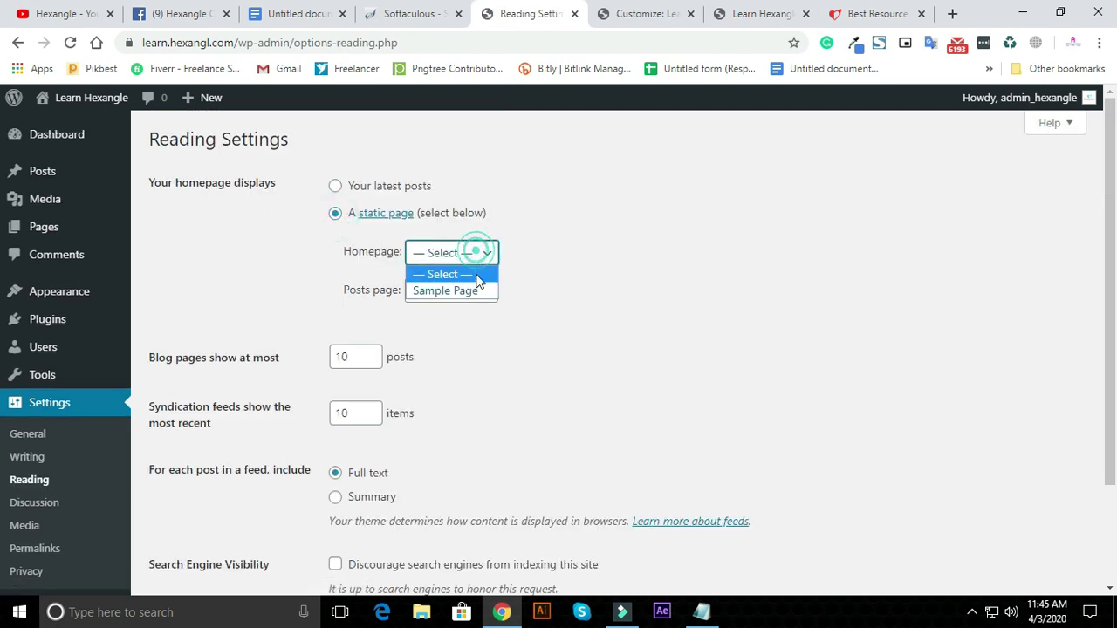
click(563, 277)
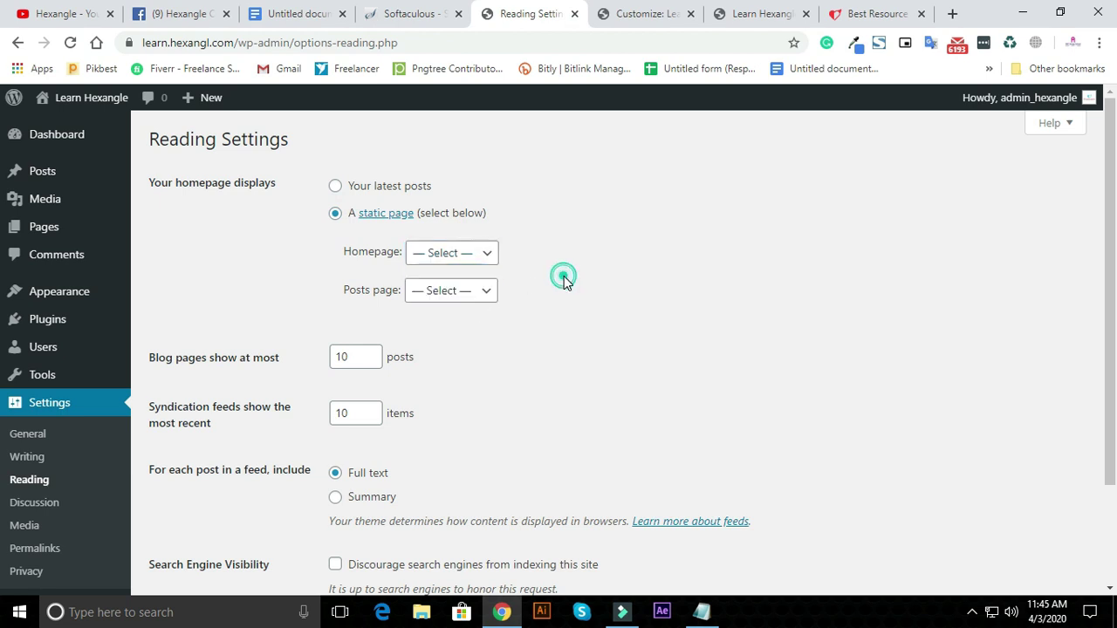
Load learn.hexangl.com in the site's browser tab to view its home page, and return to the Reading Settings.
click(760, 13)
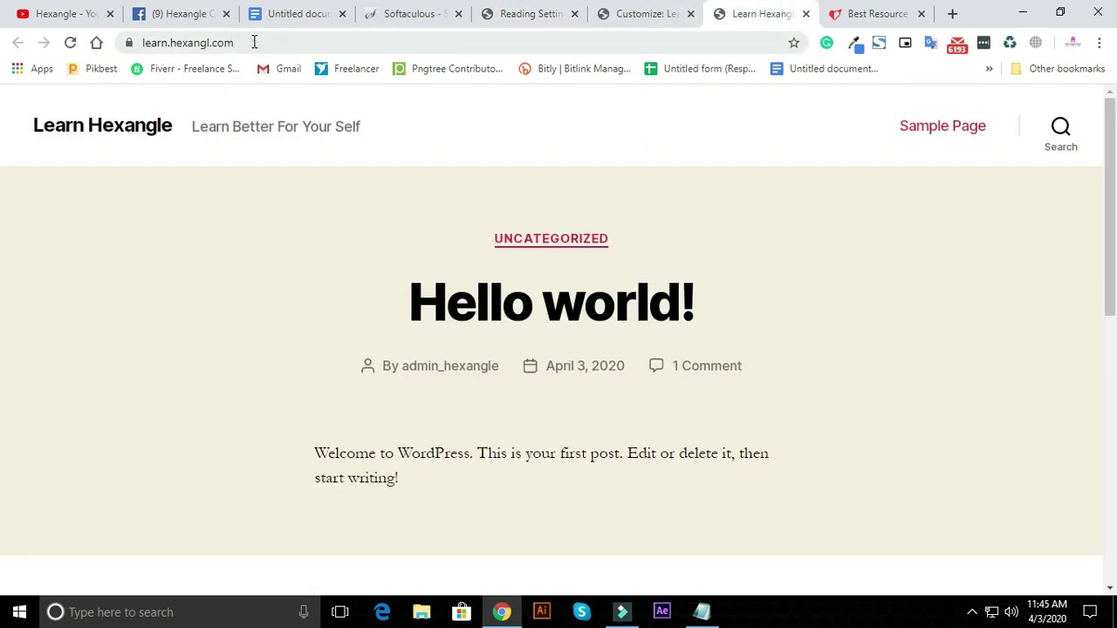
click(259, 42)
double_click(319, 37)
click(320, 38)
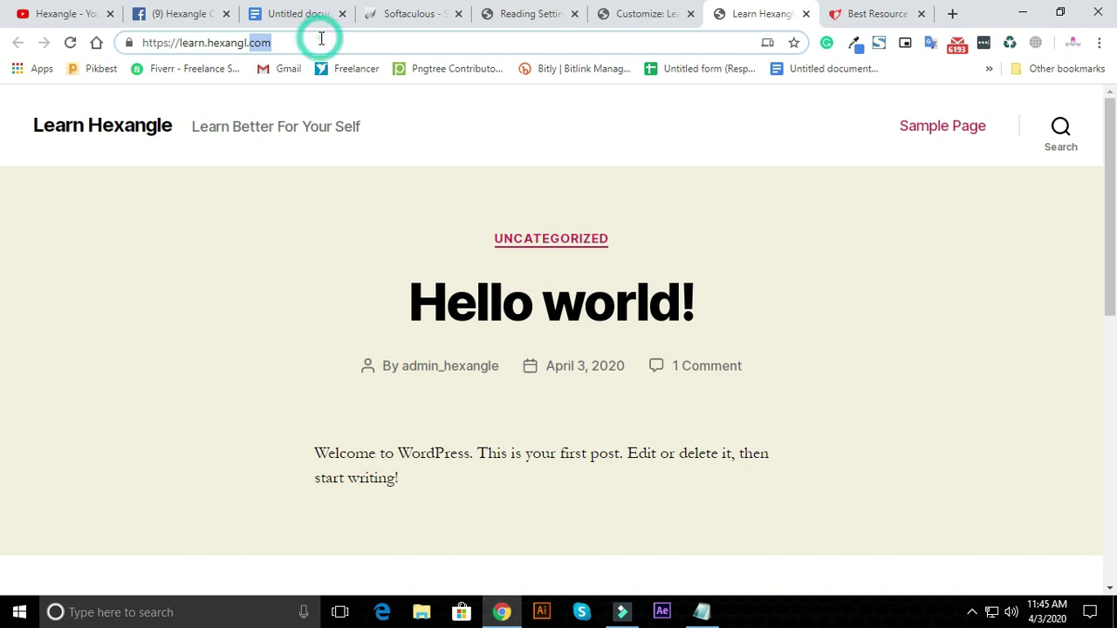
key(Return)
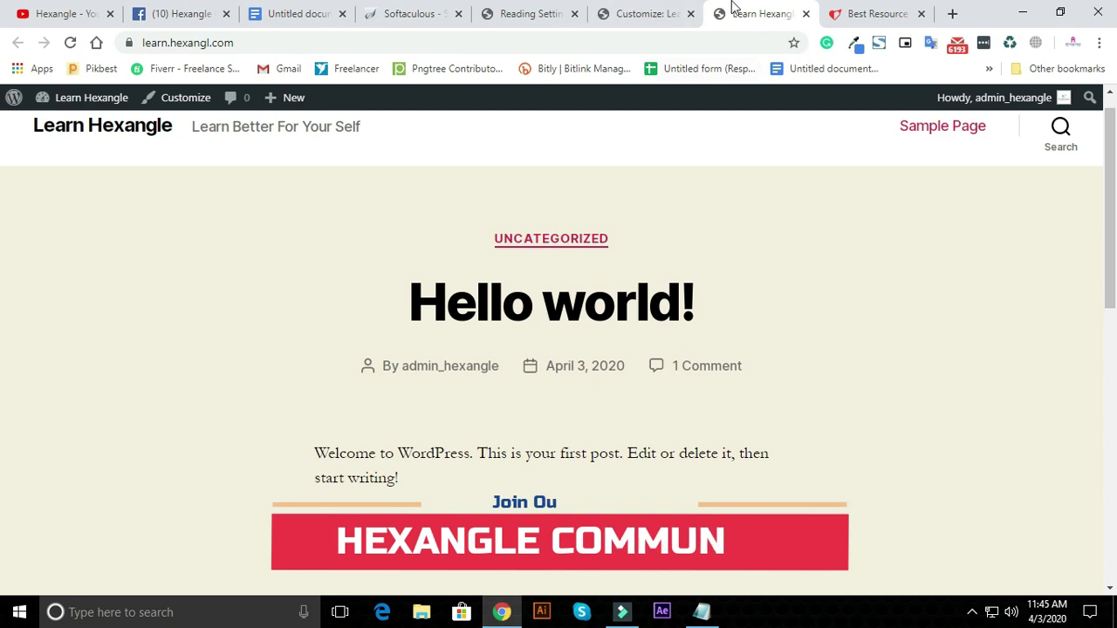
click(676, 13)
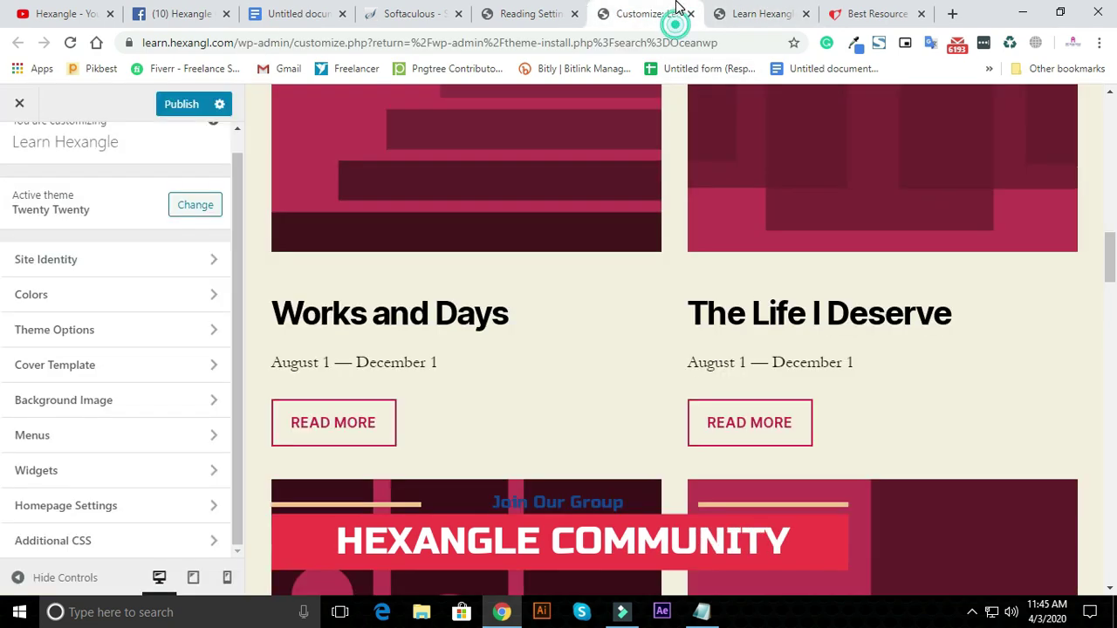
click(441, 13)
click(511, 13)
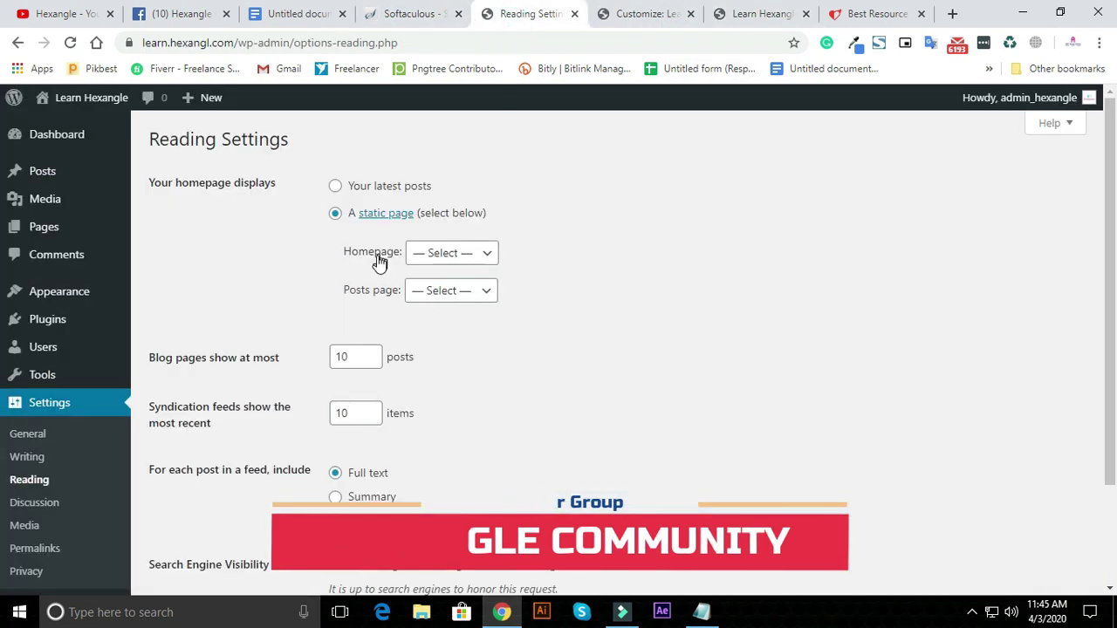
View the pages available for the Posts page setting, leaving it without a selection.
click(443, 290)
click(475, 290)
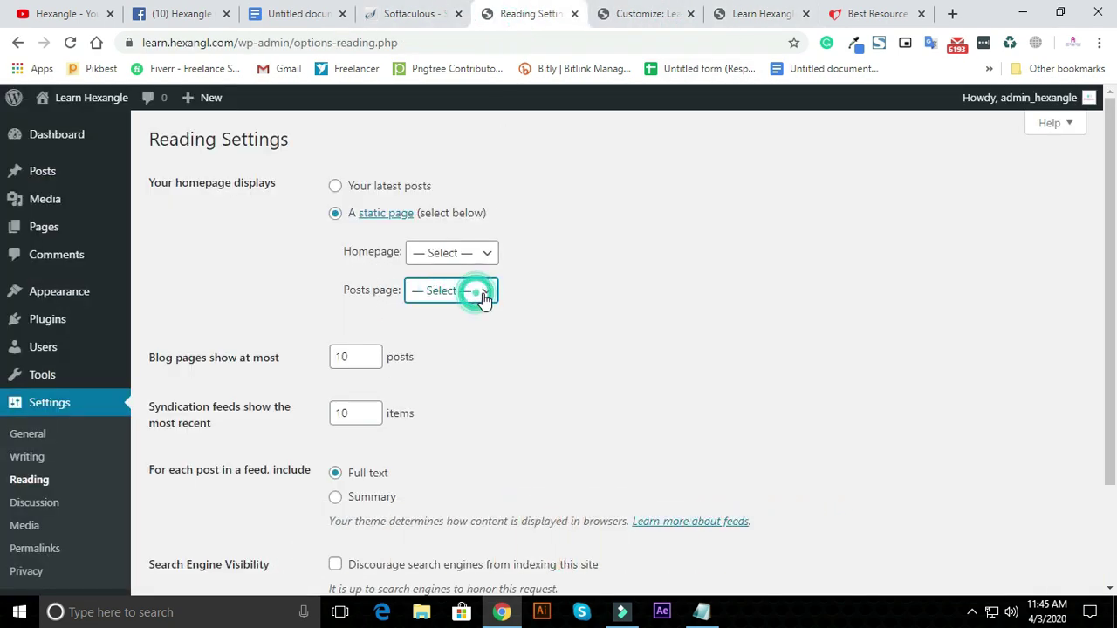
click(474, 291)
click(591, 317)
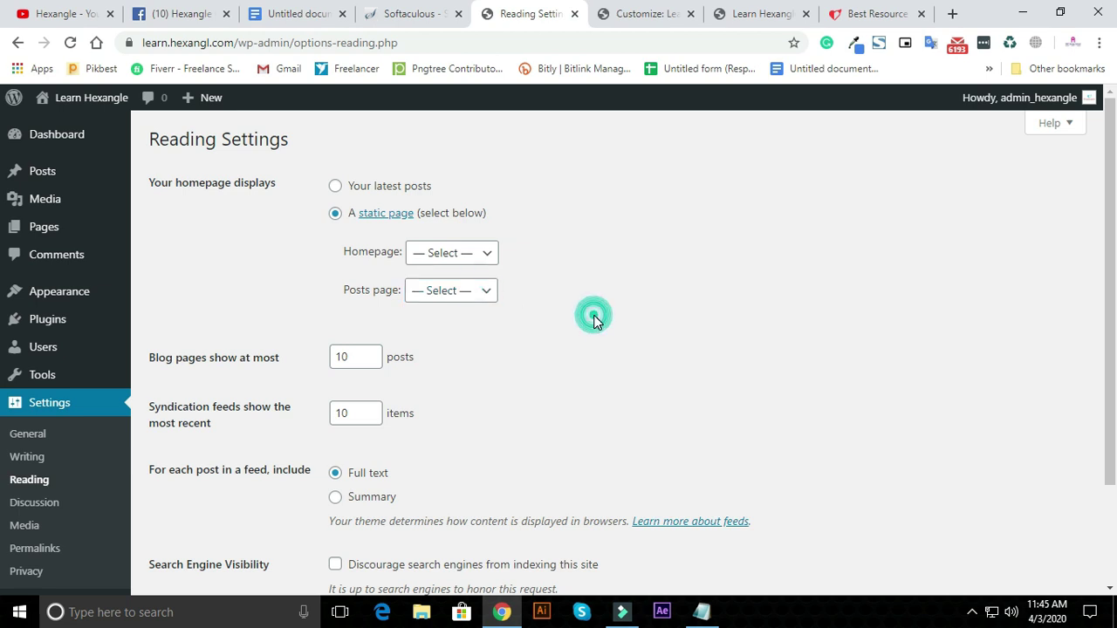
Set the homepage to display Your latest posts, and review the feed and Search Engine Visibility options.
scroll(470, 273, down, 2)
click(451, 143)
scroll(497, 192, up, 2)
click(384, 189)
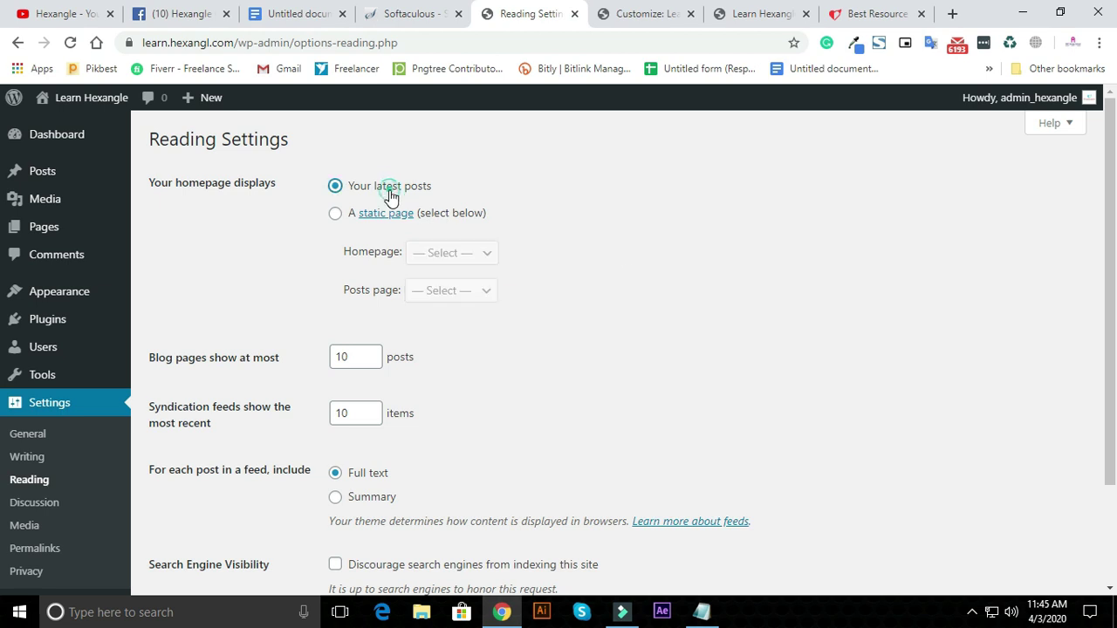
scroll(718, 282, down, 2)
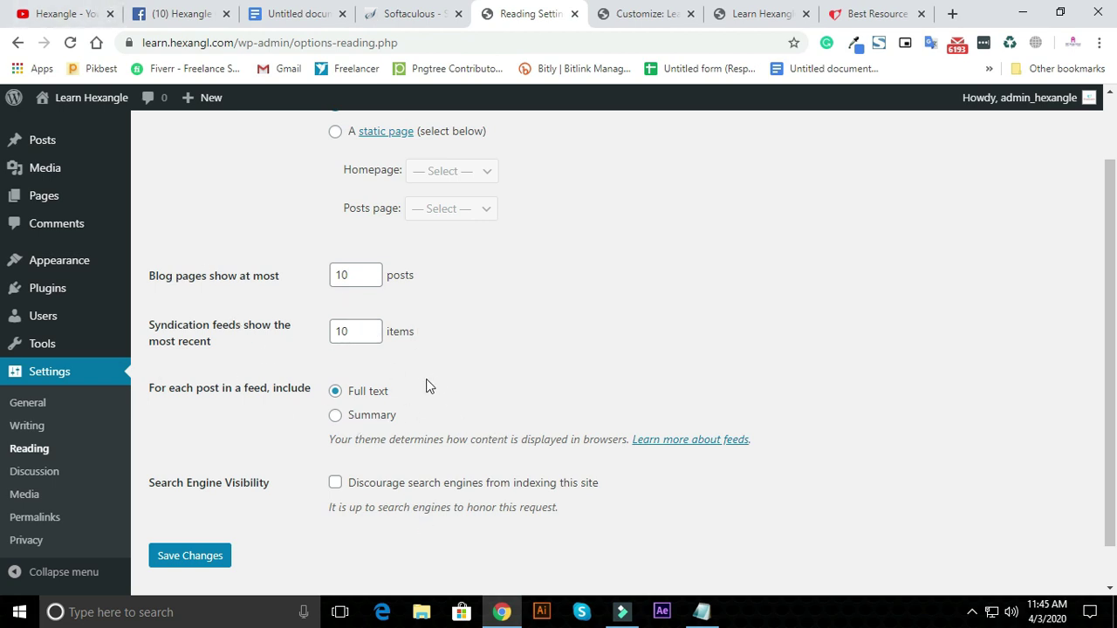
scroll(377, 371, down, 1)
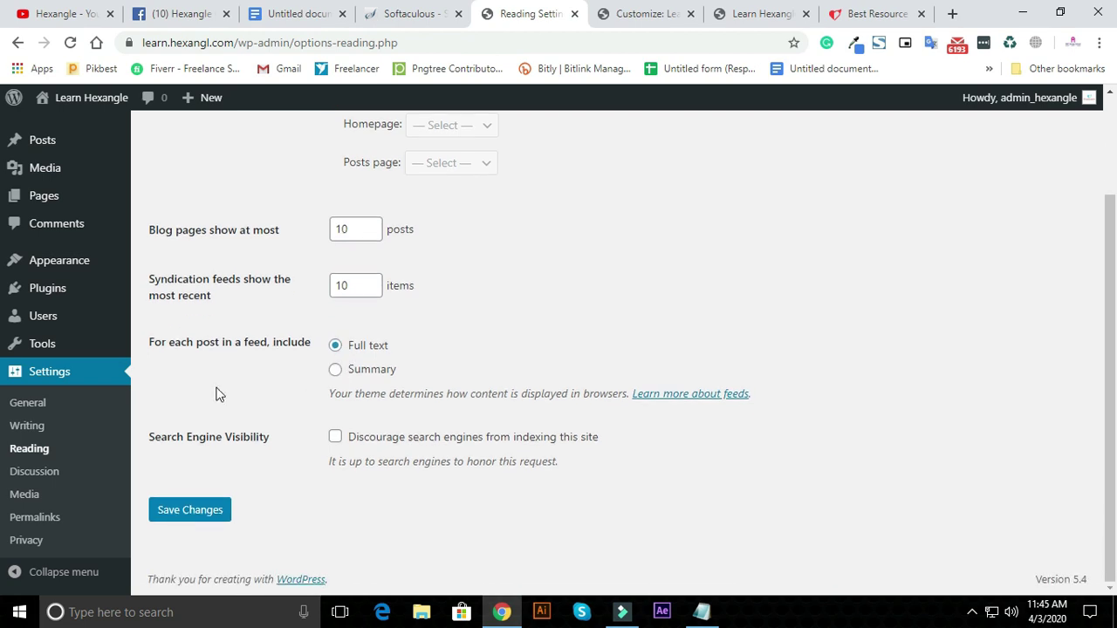
Open the Discussion Settings and look through the default post, comment, moderation, blocklist and avatar options.
click(26, 477)
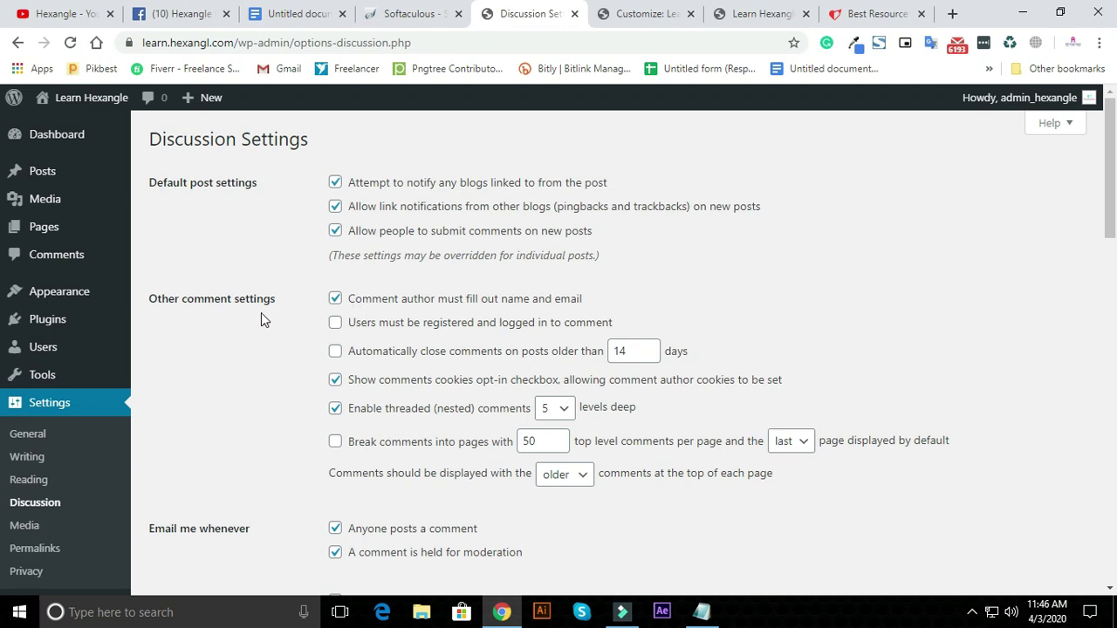
scroll(446, 335, down, 5)
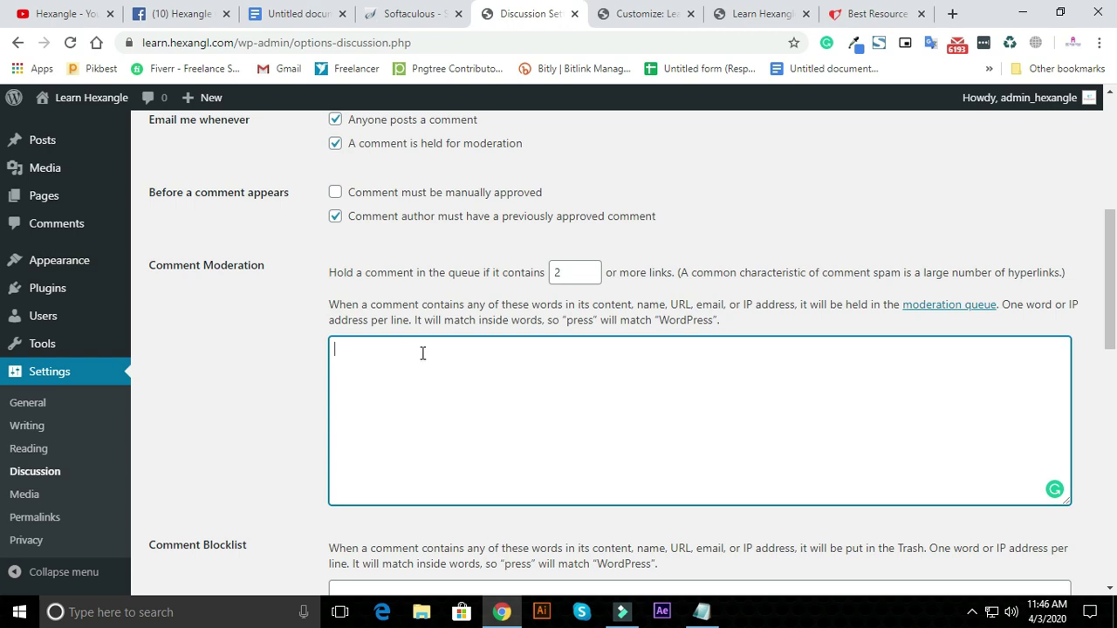
scroll(523, 375, down, 3)
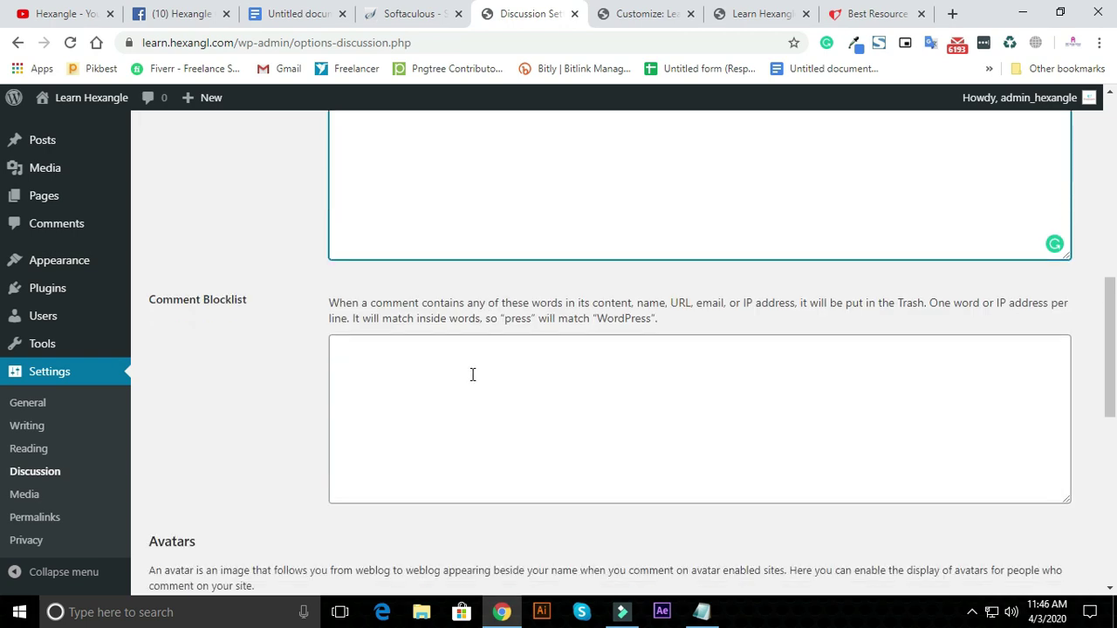
click(471, 374)
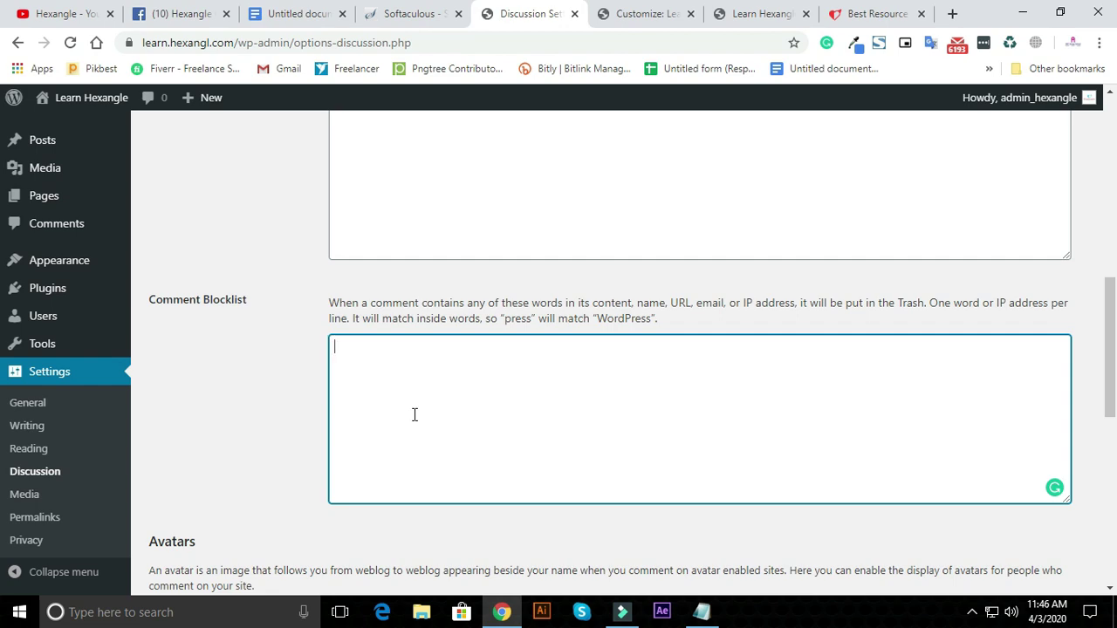
scroll(414, 415, up, 10)
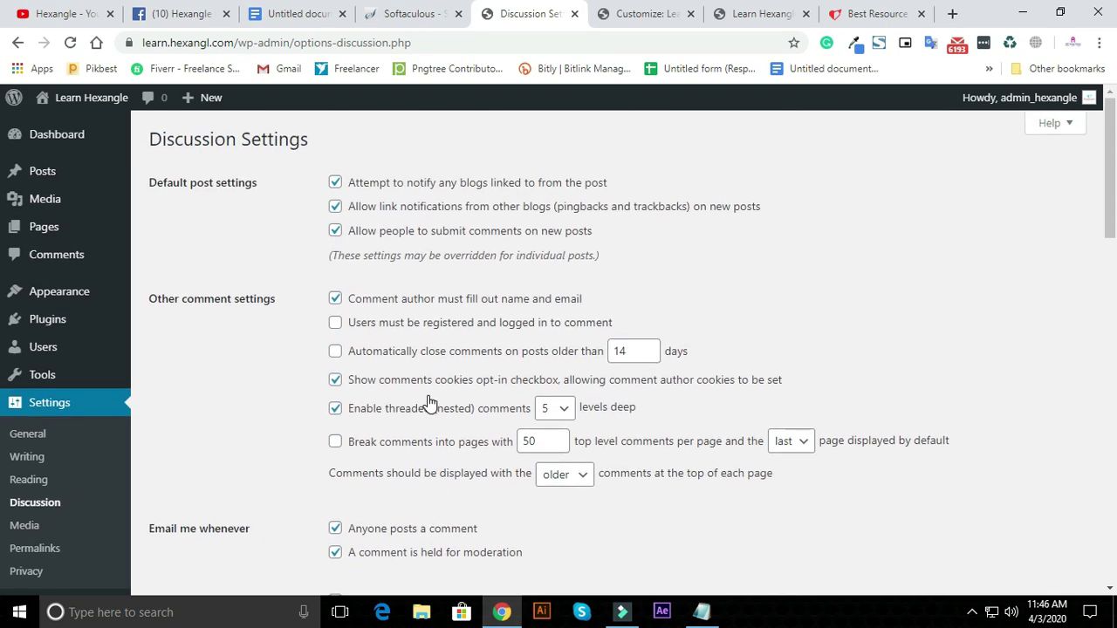
scroll(375, 384, down, 15)
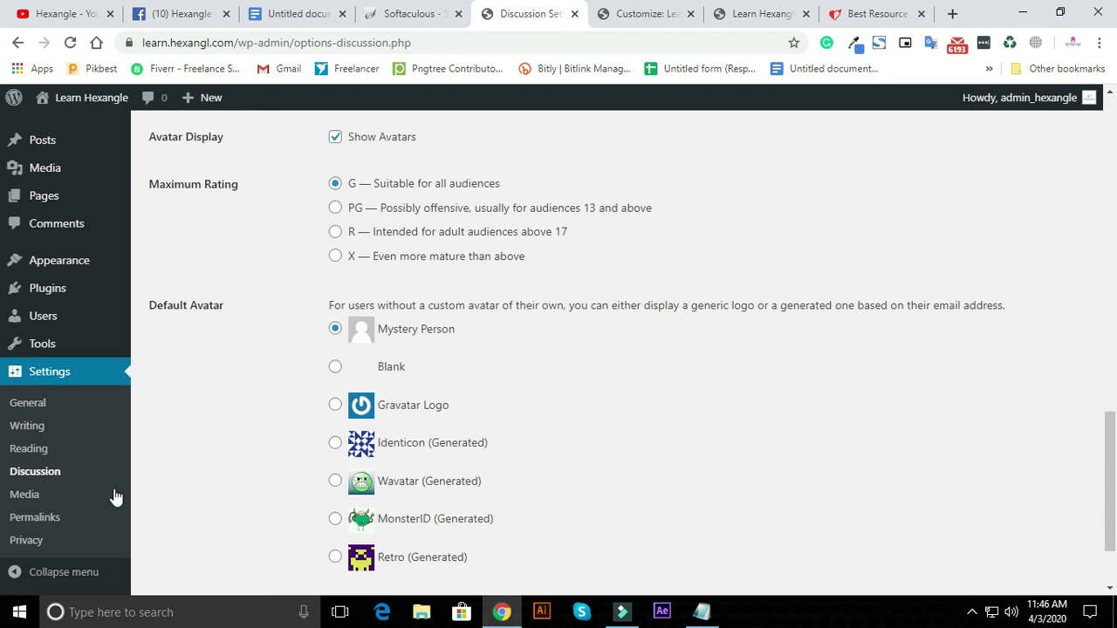
Open the Media Settings and look through the image size and file upload options.
click(103, 494)
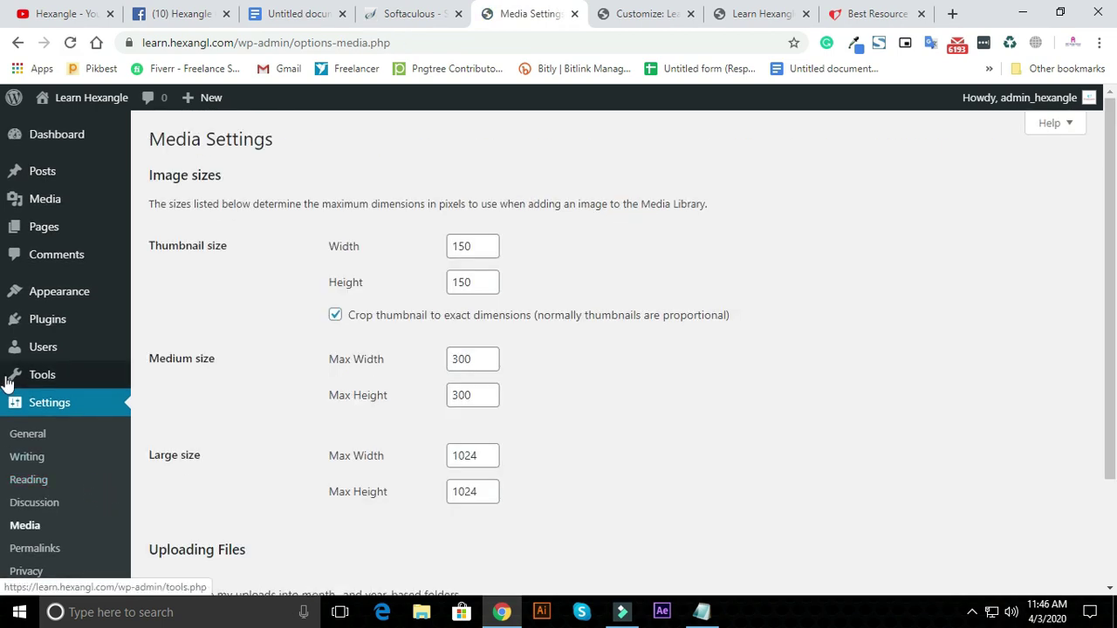
scroll(558, 411, down, 1)
scroll(515, 401, down, 2)
scroll(470, 391, up, 3)
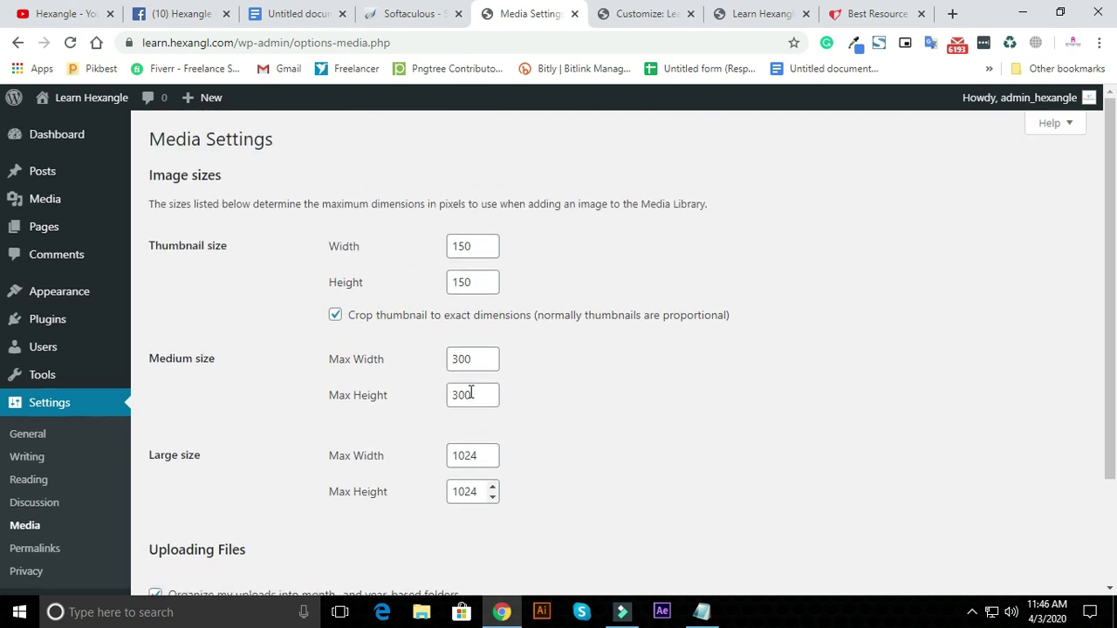
scroll(367, 297, down, 2)
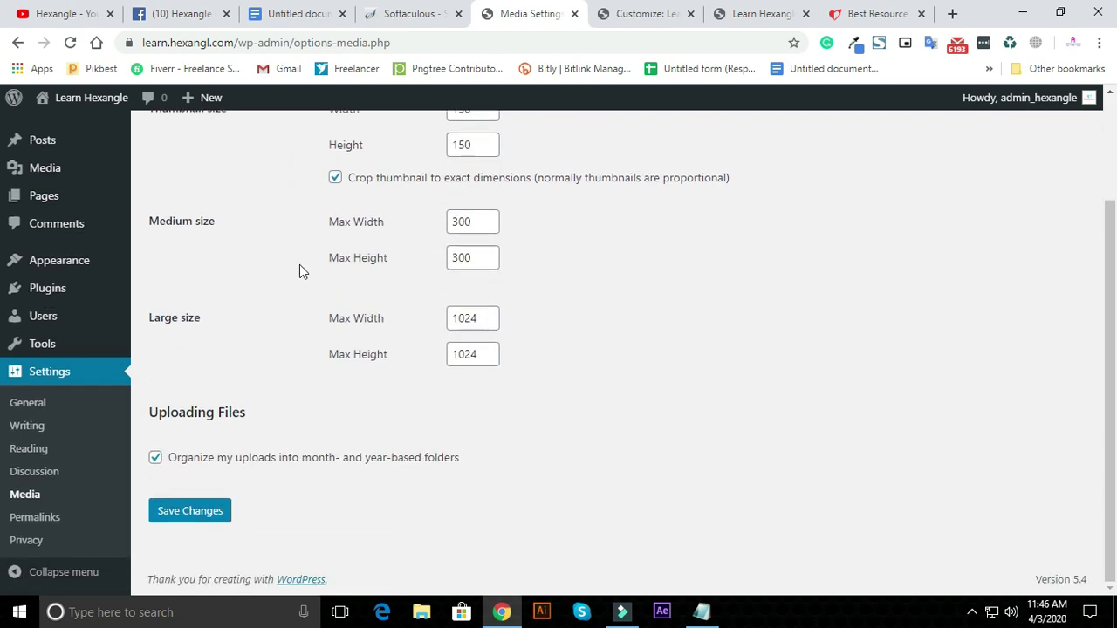
Open the Permalink Settings and look through the available URL structures and optional bases.
click(78, 521)
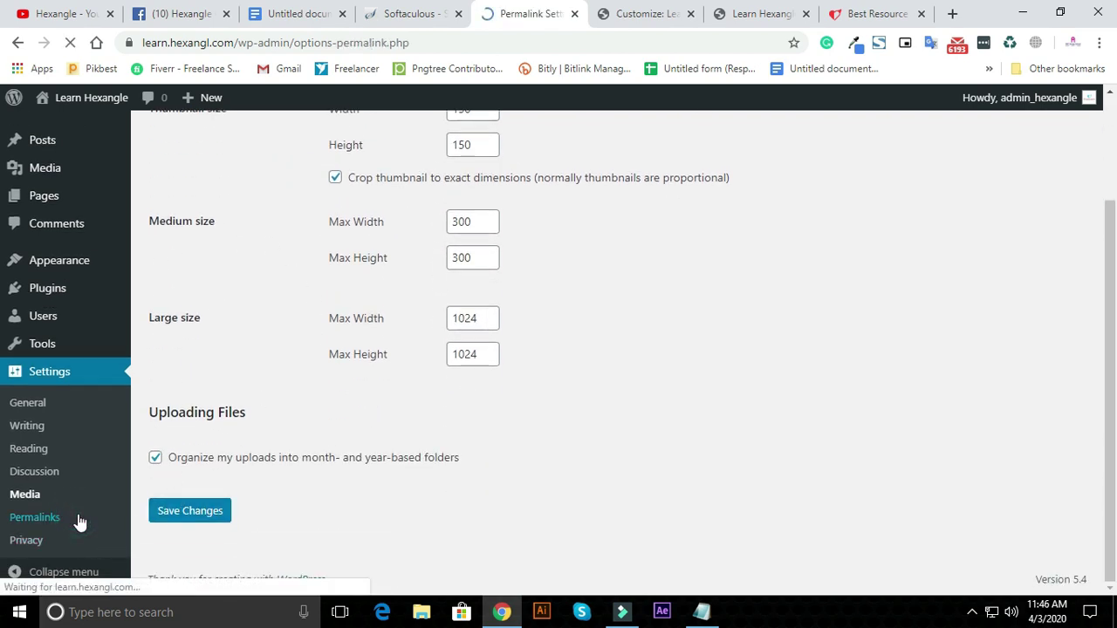
scroll(445, 502, down, 3)
scroll(444, 385, up, 4)
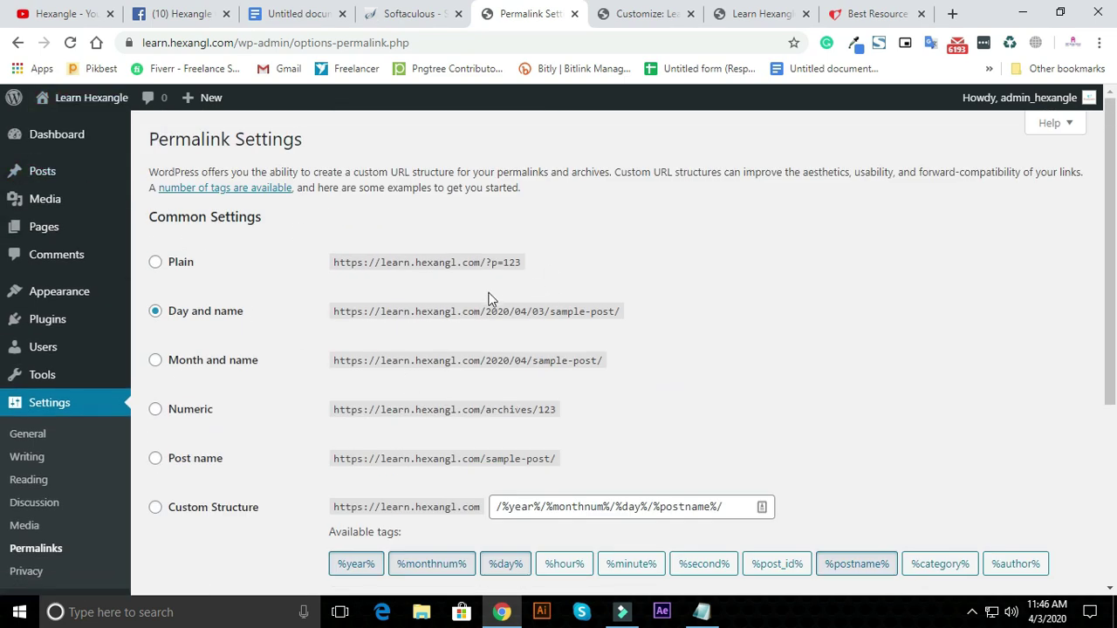
On the site's home page, follow the WordPress commenter link and the Entries feed link, returning to the home page after each.
click(672, 16)
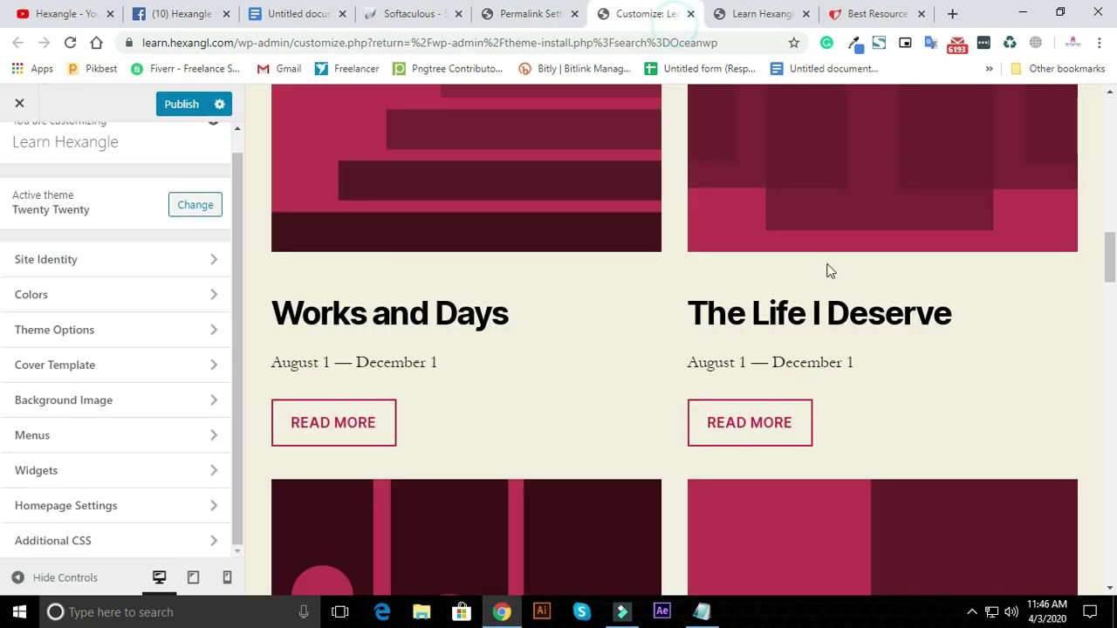
click(763, 16)
scroll(674, 277, down, 5)
scroll(327, 328, down, 3)
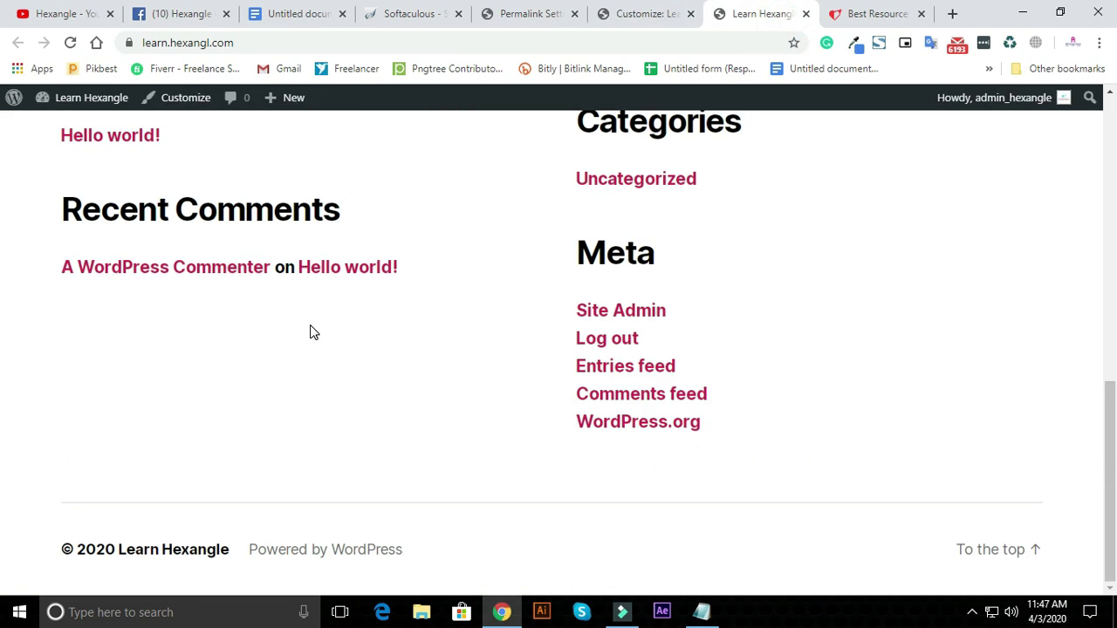
click(218, 269)
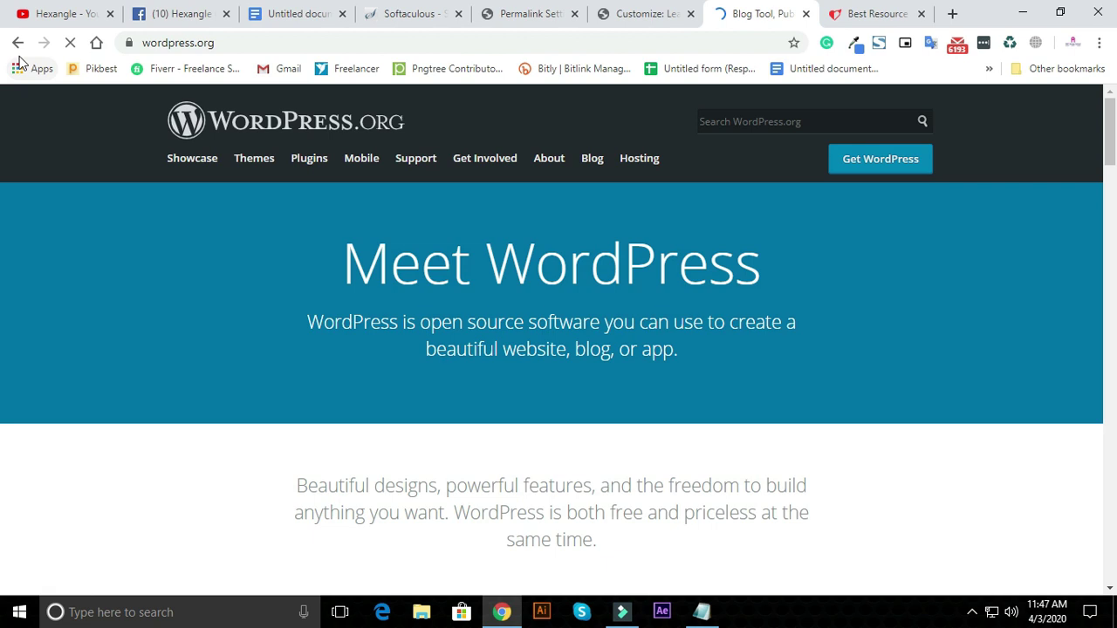
click(17, 41)
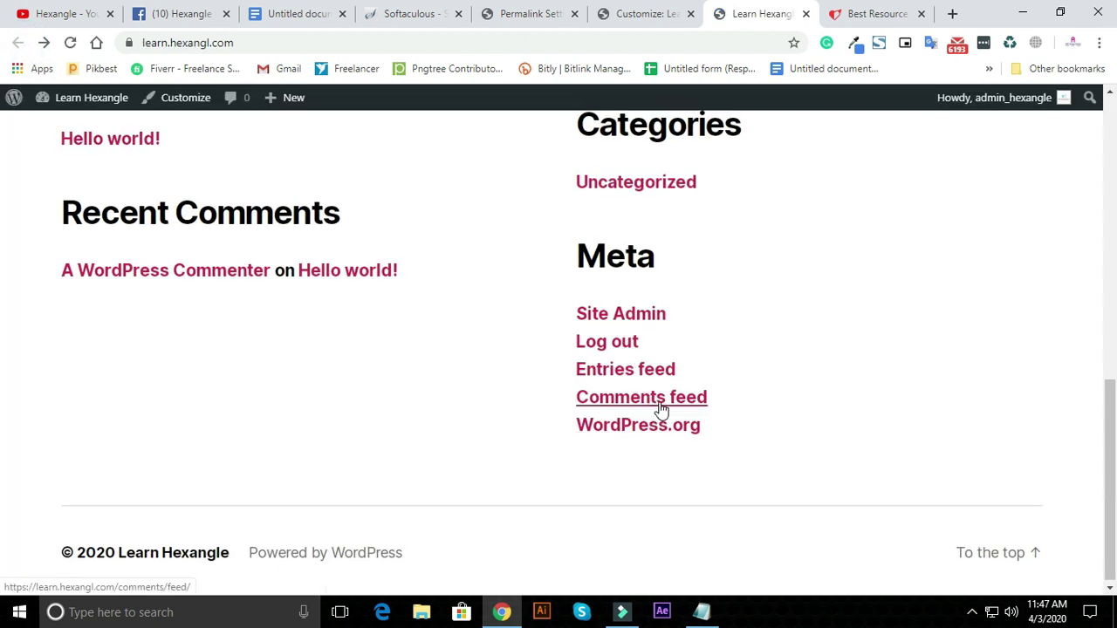
click(646, 371)
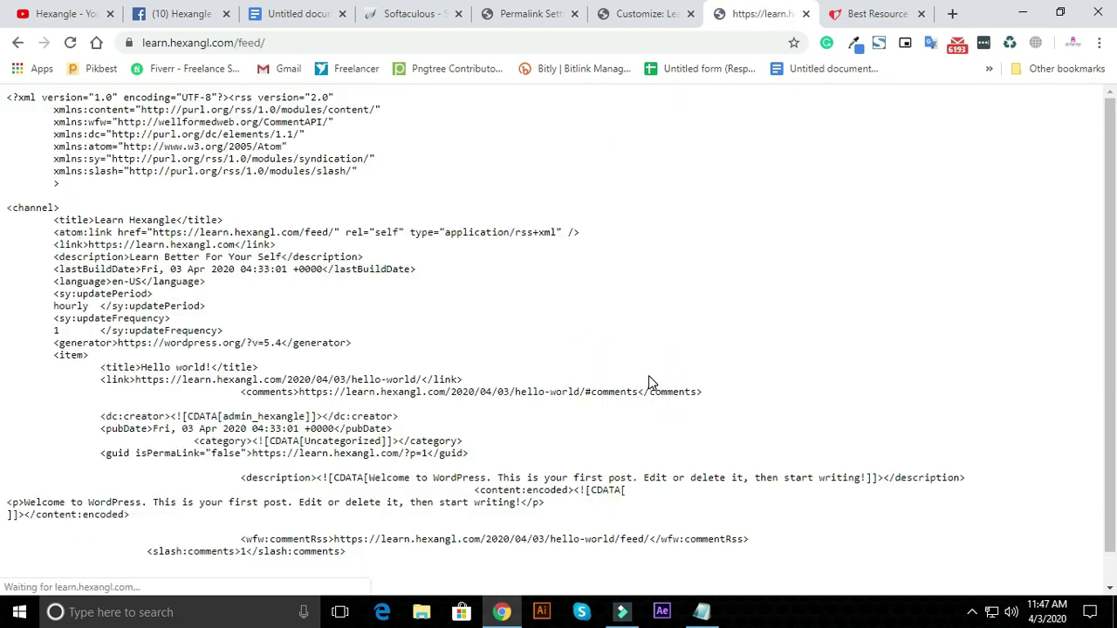
click(18, 42)
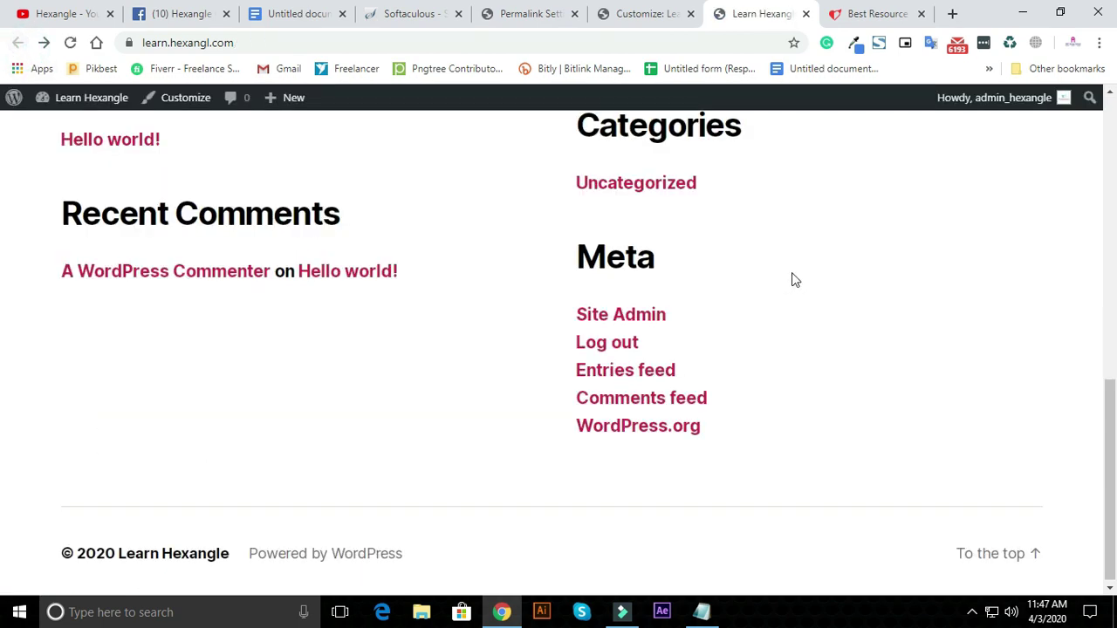
Open the Sample Page from the site's header and look through its content.
scroll(736, 221, up, 5)
scroll(736, 221, up, 4)
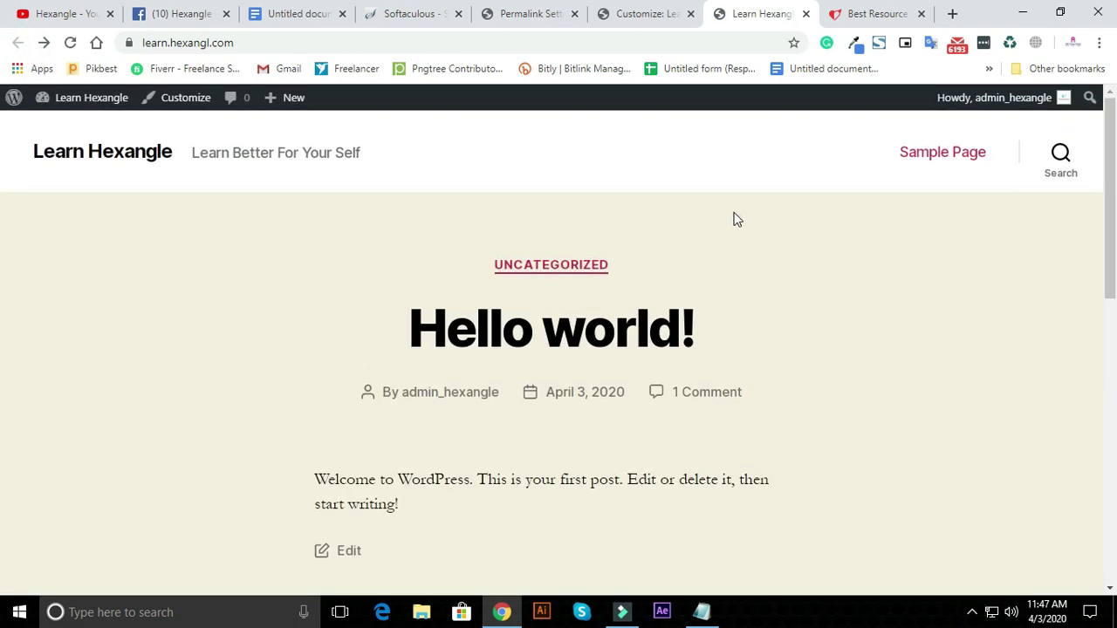
click(965, 154)
scroll(993, 200, down, 6)
scroll(946, 218, up, 6)
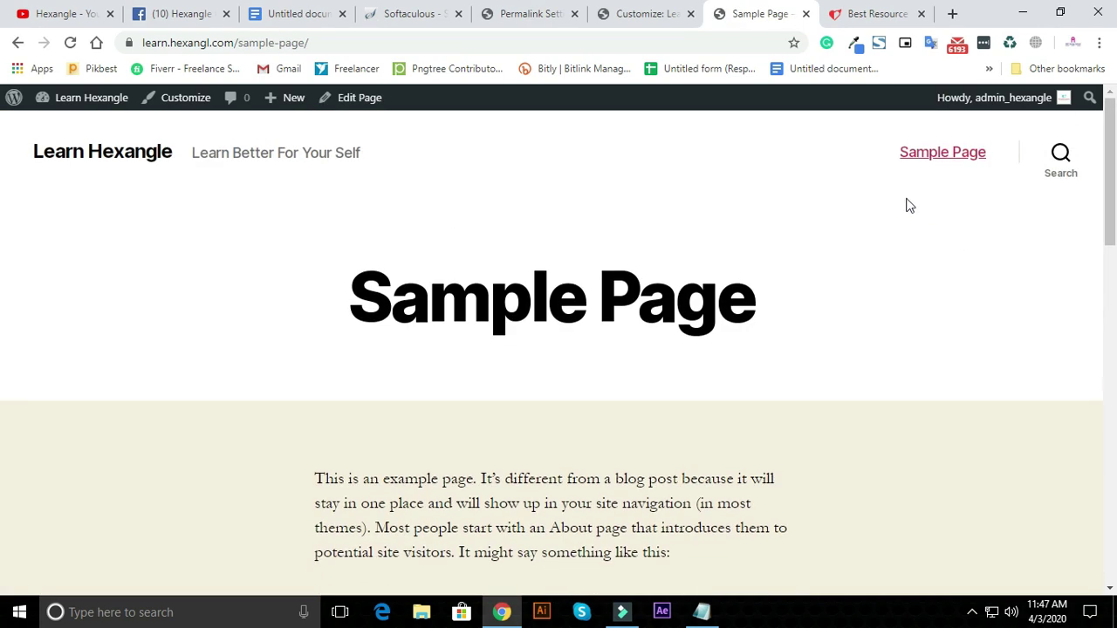
Highlight the /sample-page/ part of the Sample Page's address and return to the Permalink Settings.
click(361, 43)
click(361, 42)
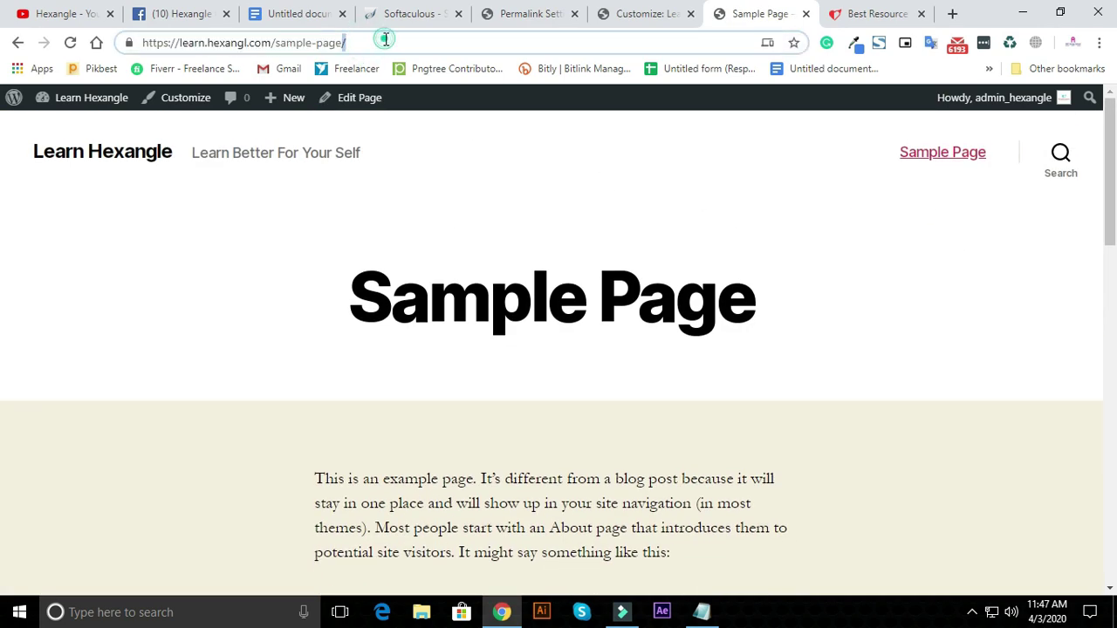
click(651, 13)
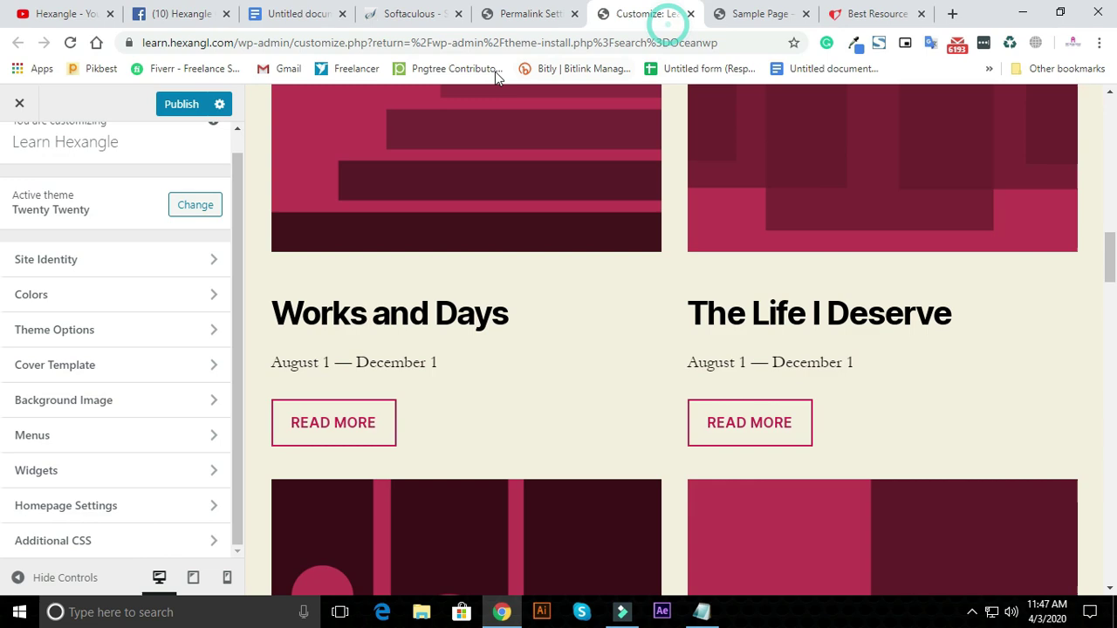
click(502, 13)
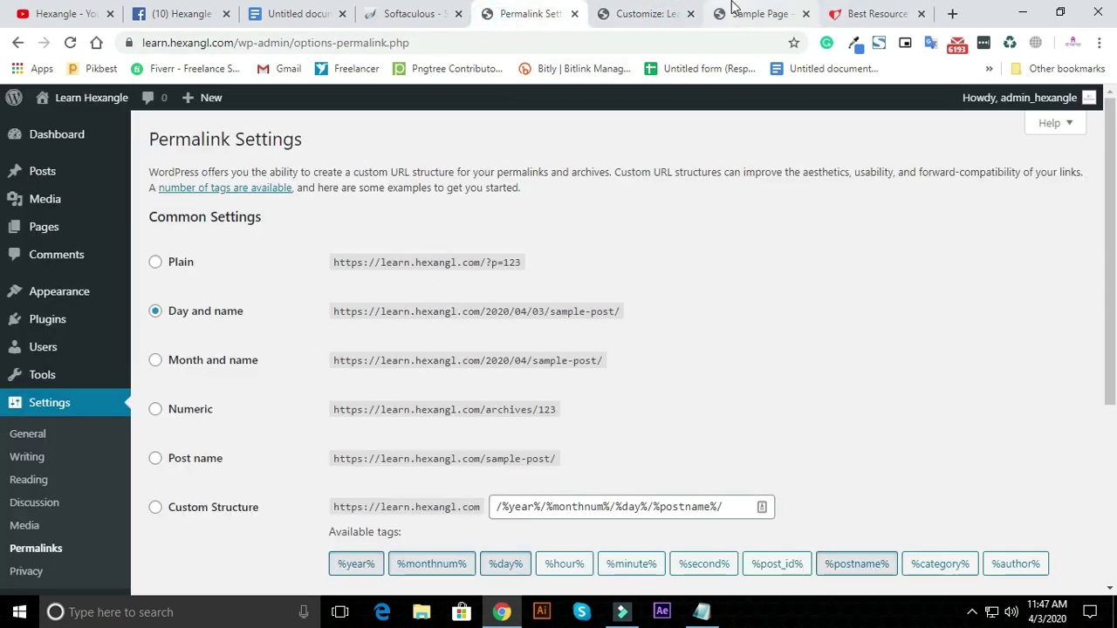
click(755, 13)
drag(277, 43, 350, 43)
click(277, 43)
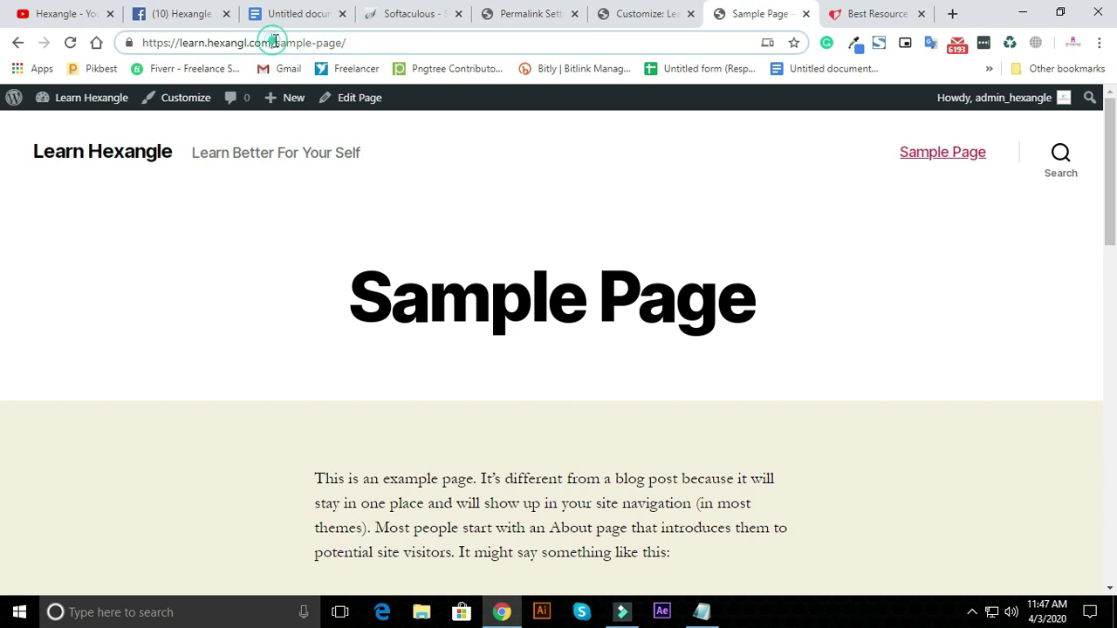
drag(273, 43, 354, 46)
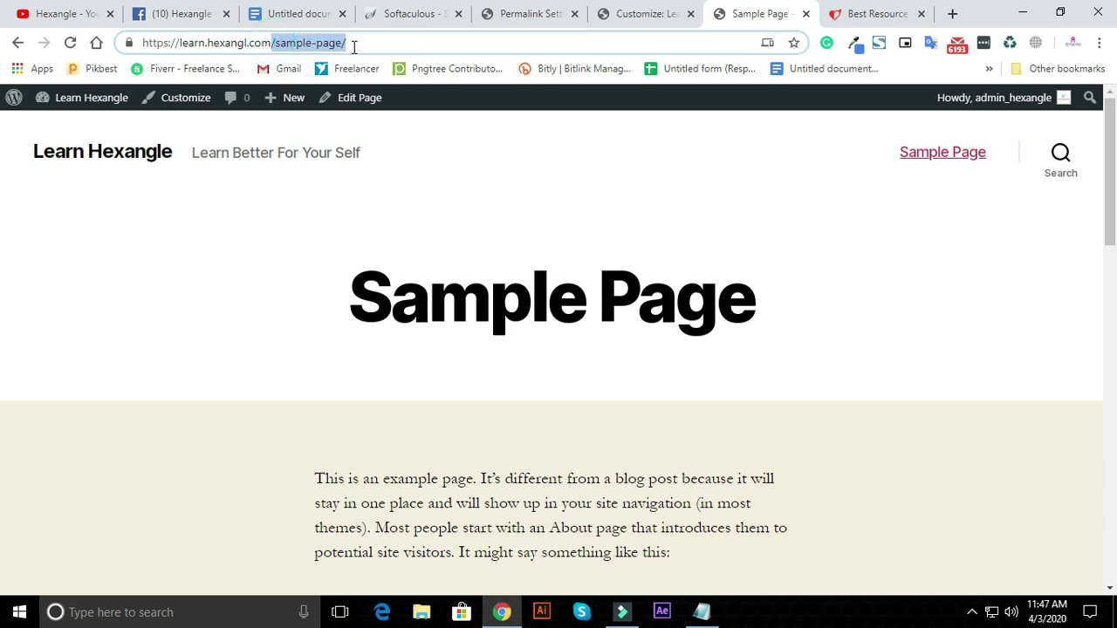
click(648, 16)
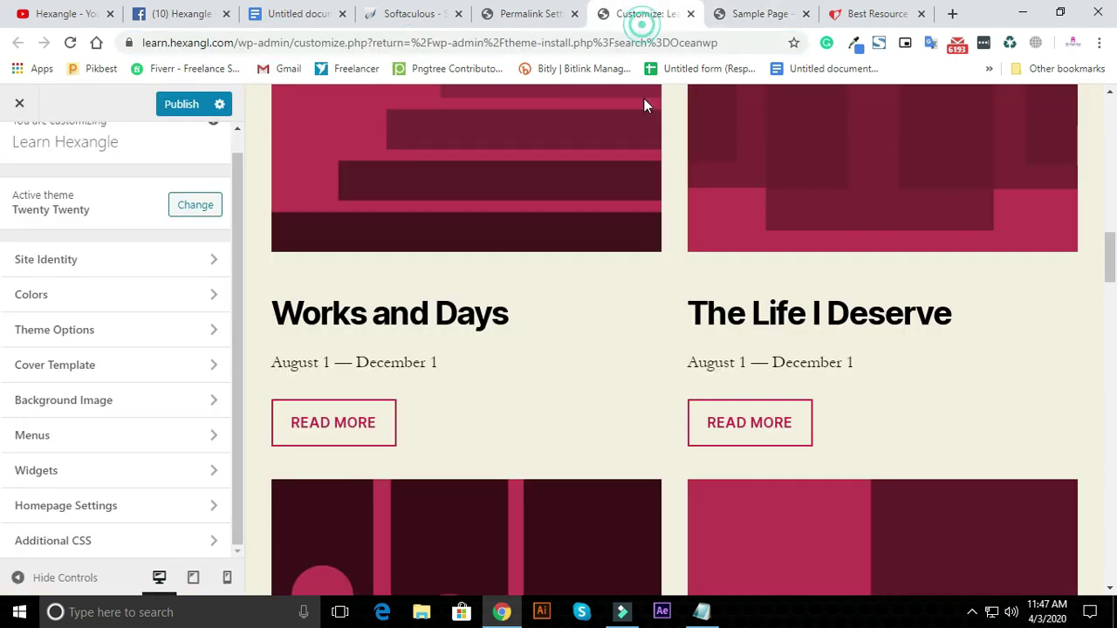
click(519, 19)
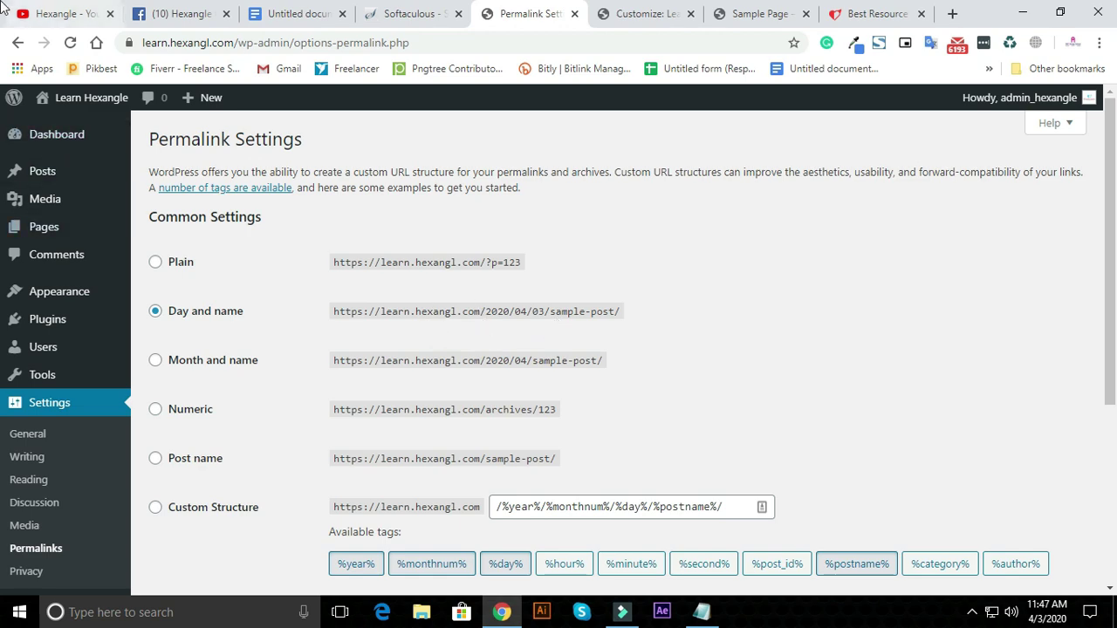
Review the permalink options and highlight the date part of the Day and name example URL.
scroll(451, 142, down, 3)
scroll(515, 157, up, 3)
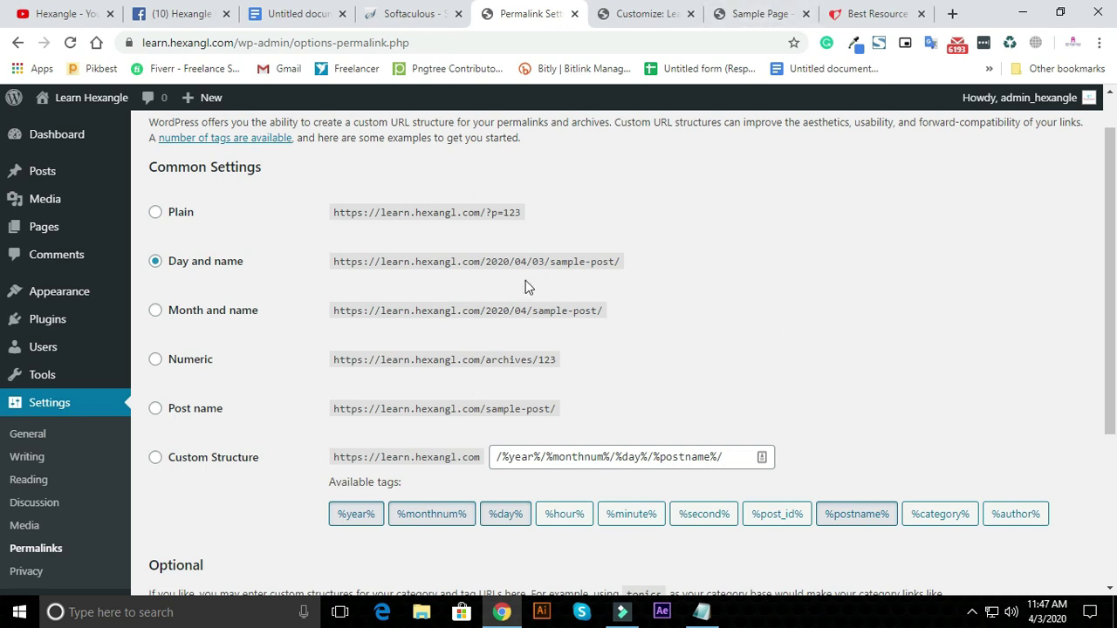
drag(486, 261, 549, 260)
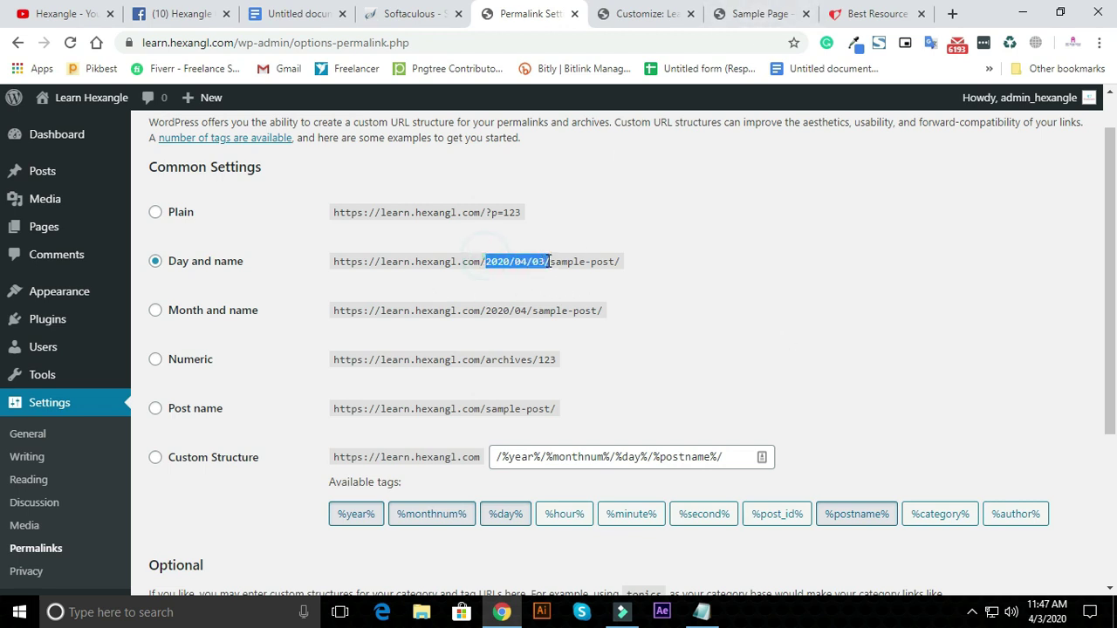
click(438, 308)
Set the permalink structure to Post name and save the changes.
click(183, 414)
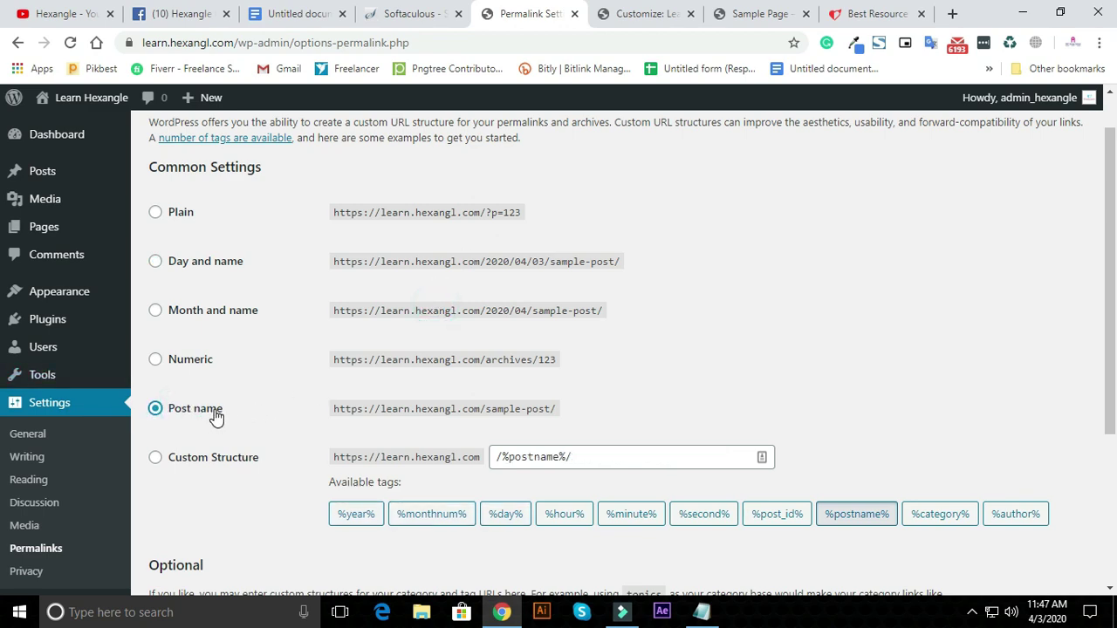
scroll(215, 416, down, 3)
click(210, 510)
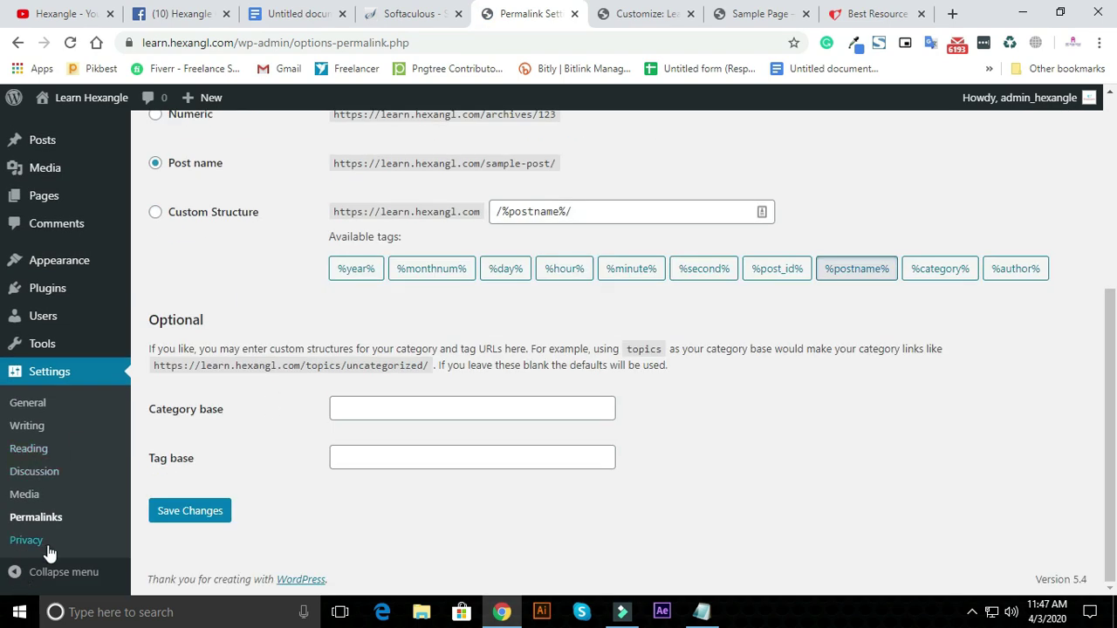
Open the Privacy Settings, view the pages available as the Privacy Policy page without changing it, and return to the Dashboard.
click(45, 546)
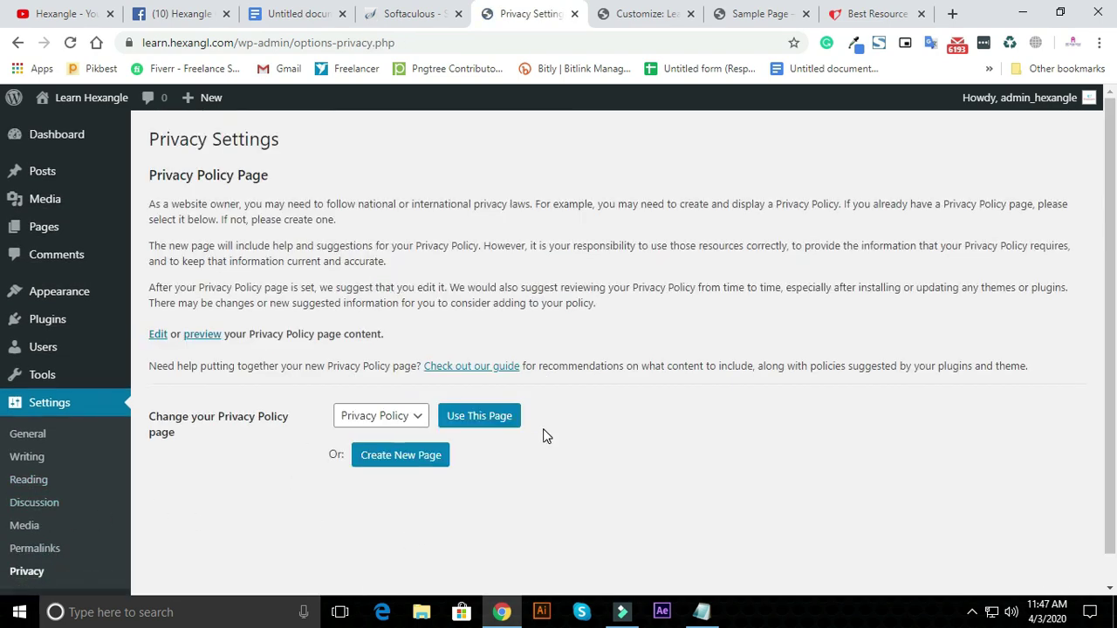
click(399, 424)
click(680, 466)
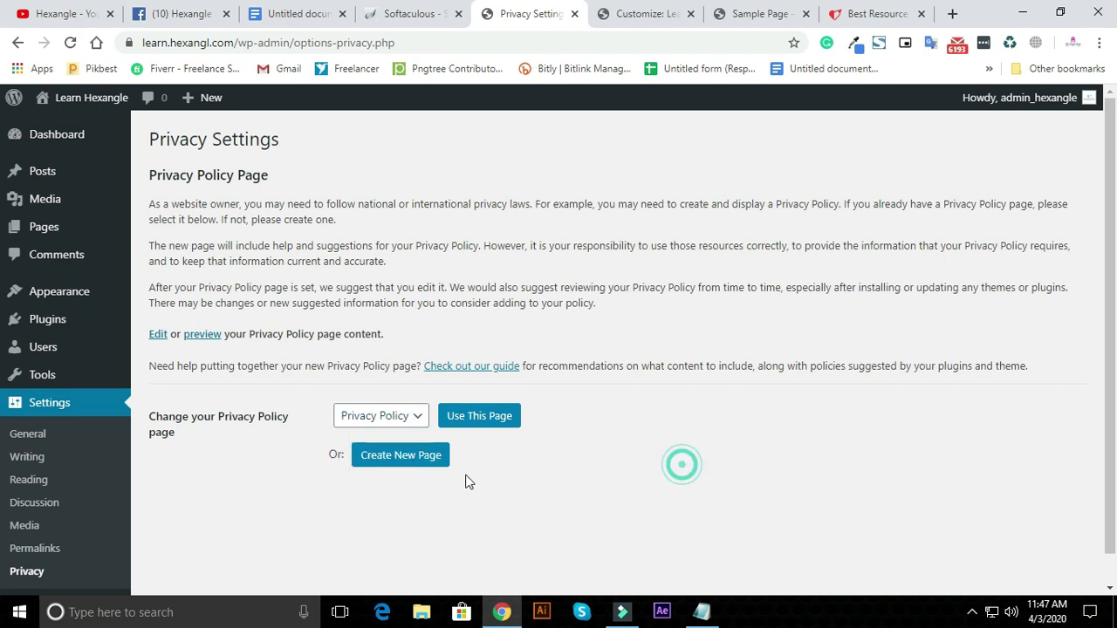
click(406, 424)
click(725, 496)
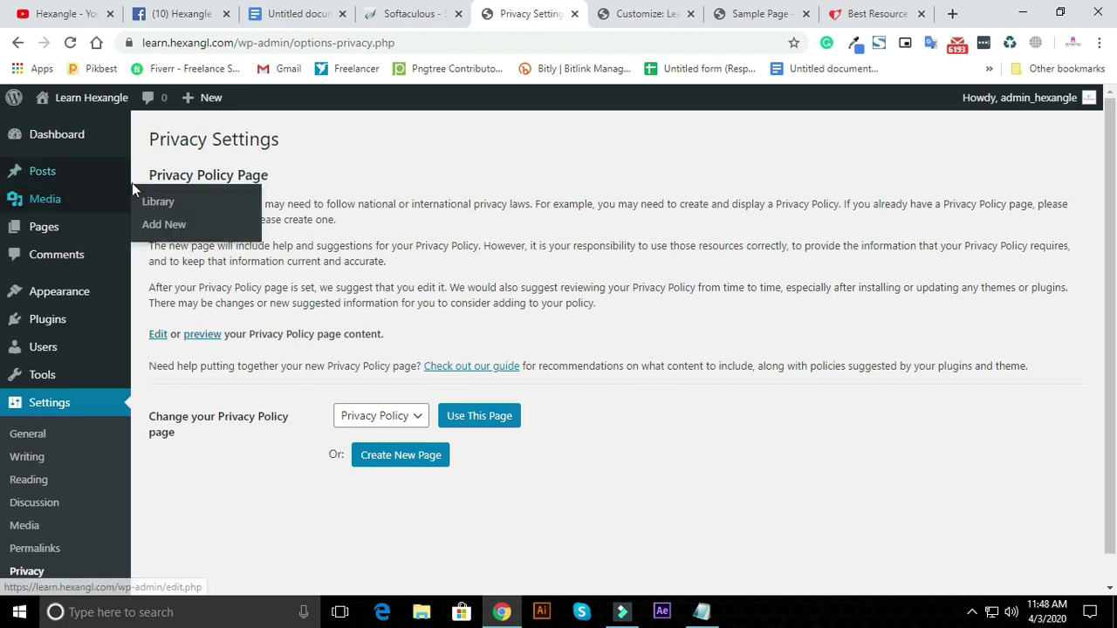
click(97, 141)
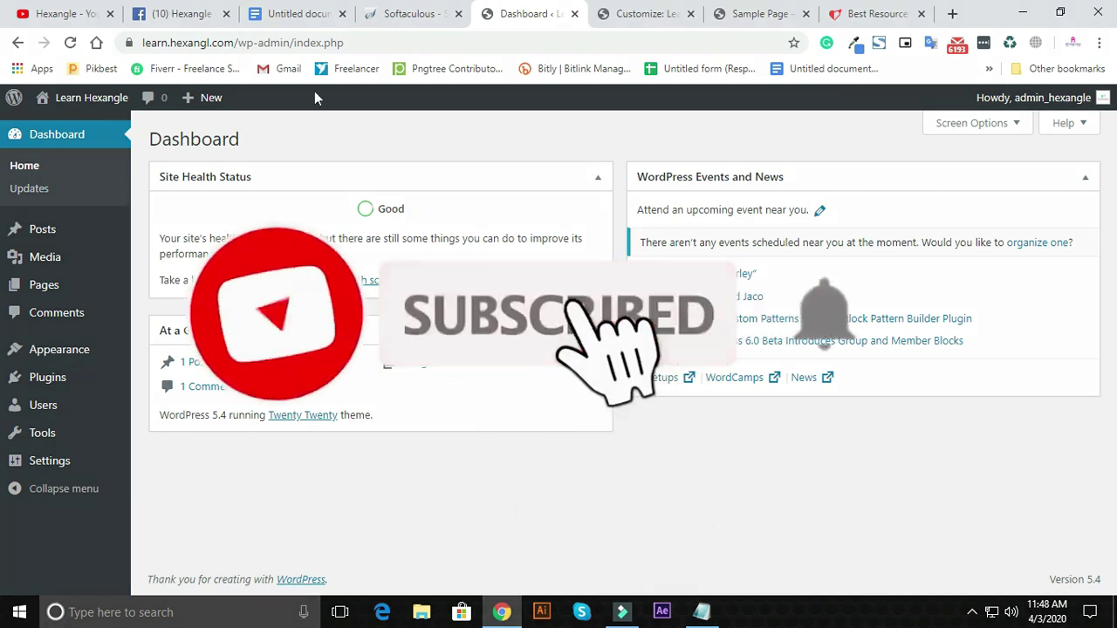
Switch to the Hexangle Community group on Facebook, look through its recent posts, and return to the site's theme customizer.
click(183, 13)
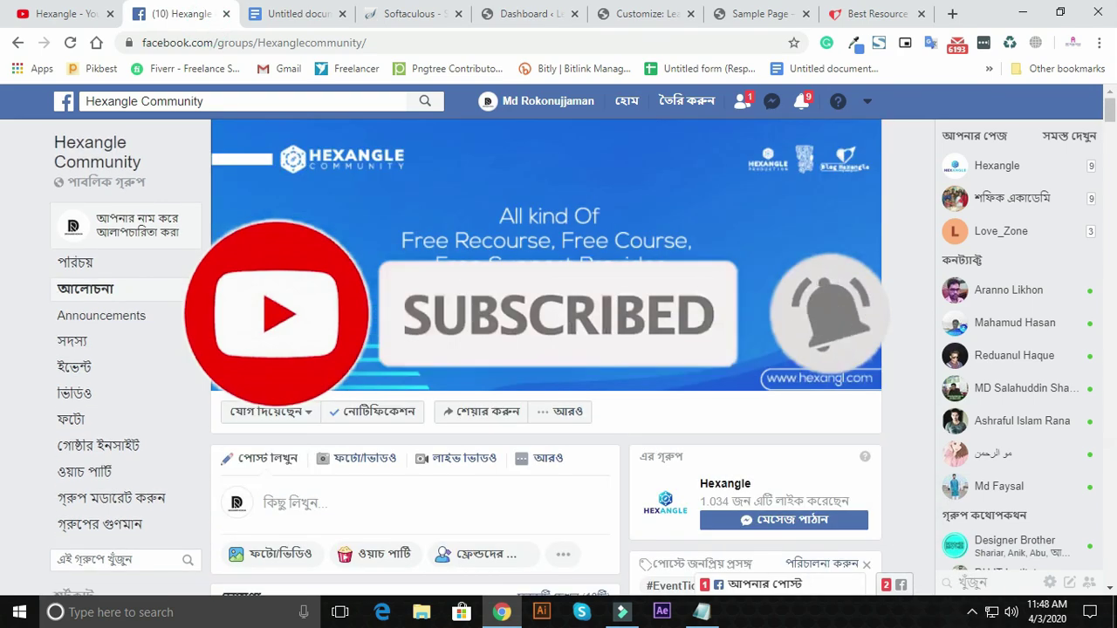
scroll(414, 358, down, 2)
scroll(415, 357, down, 2)
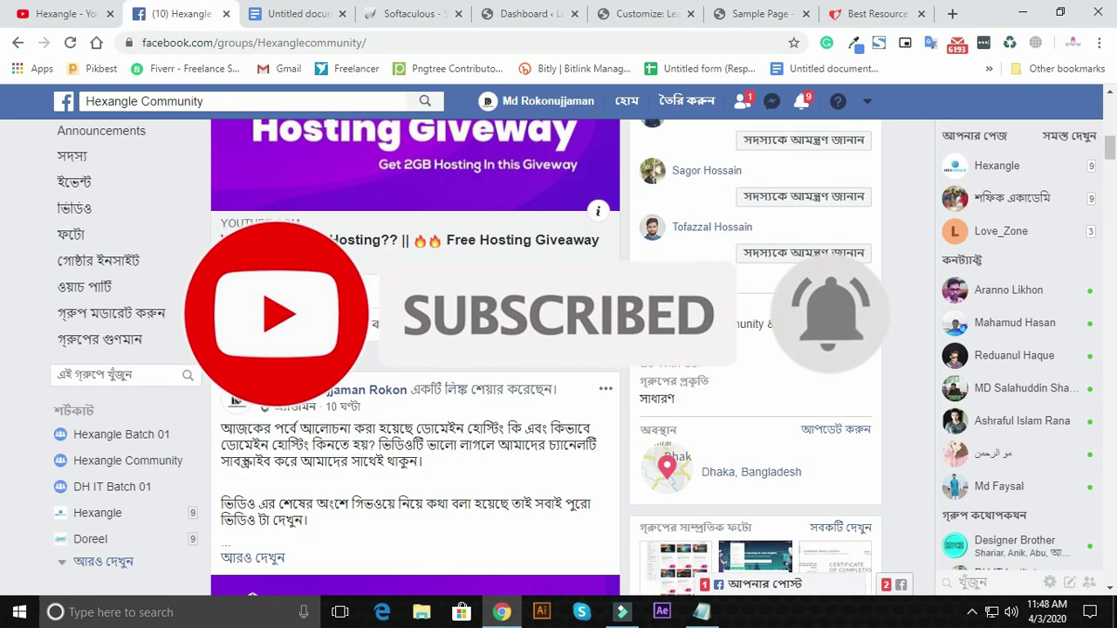
scroll(468, 313, down, 2)
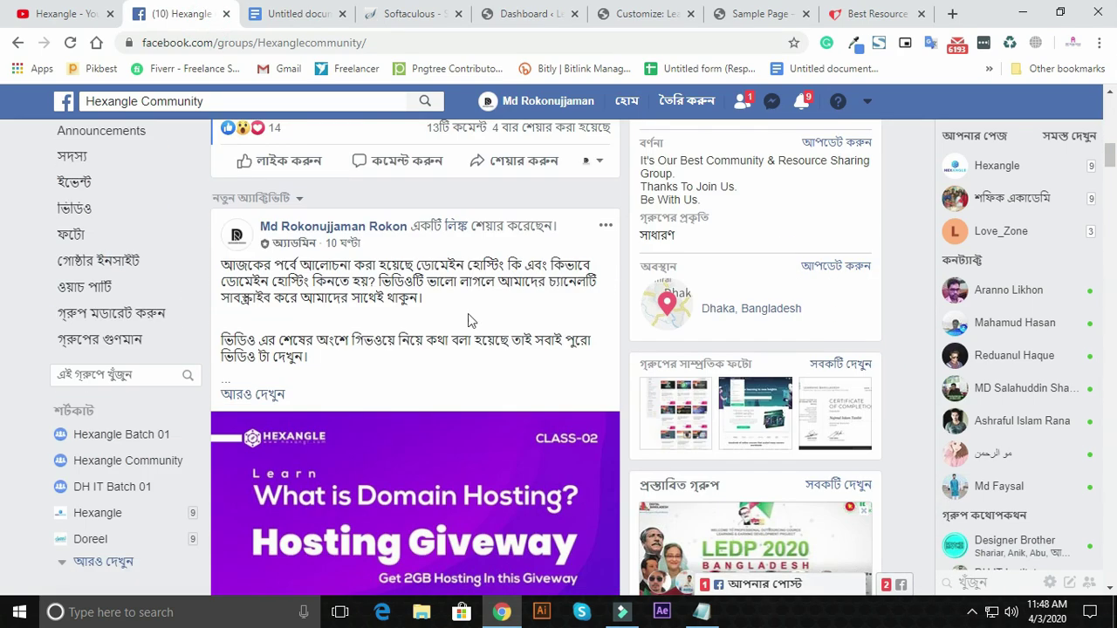
scroll(496, 328, down, 2)
scroll(496, 327, down, 4)
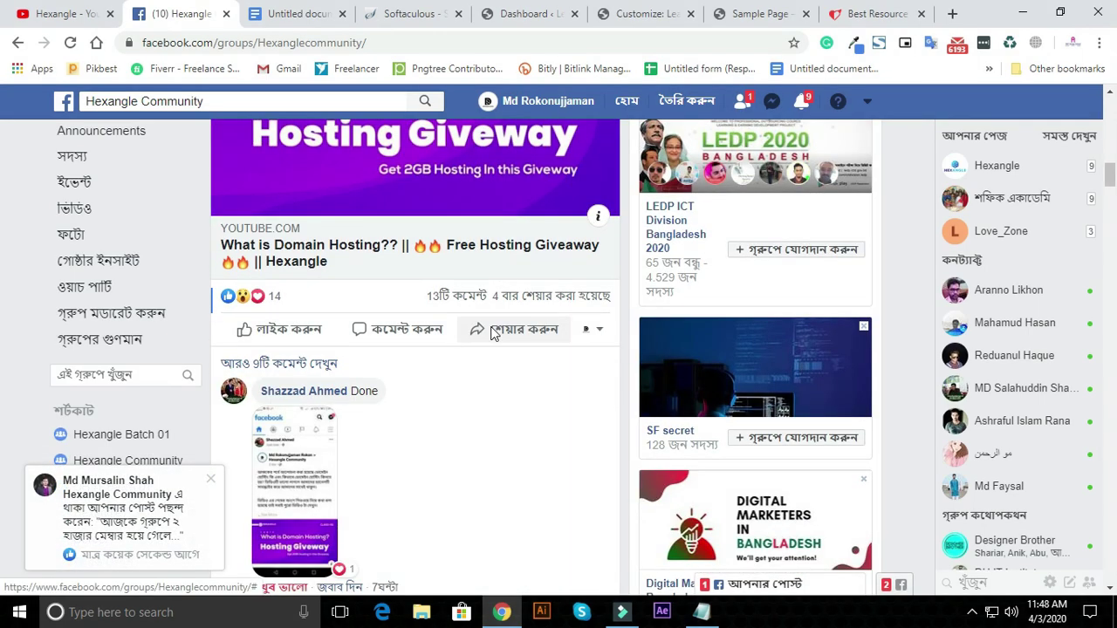
scroll(506, 325, down, 4)
scroll(524, 318, down, 3)
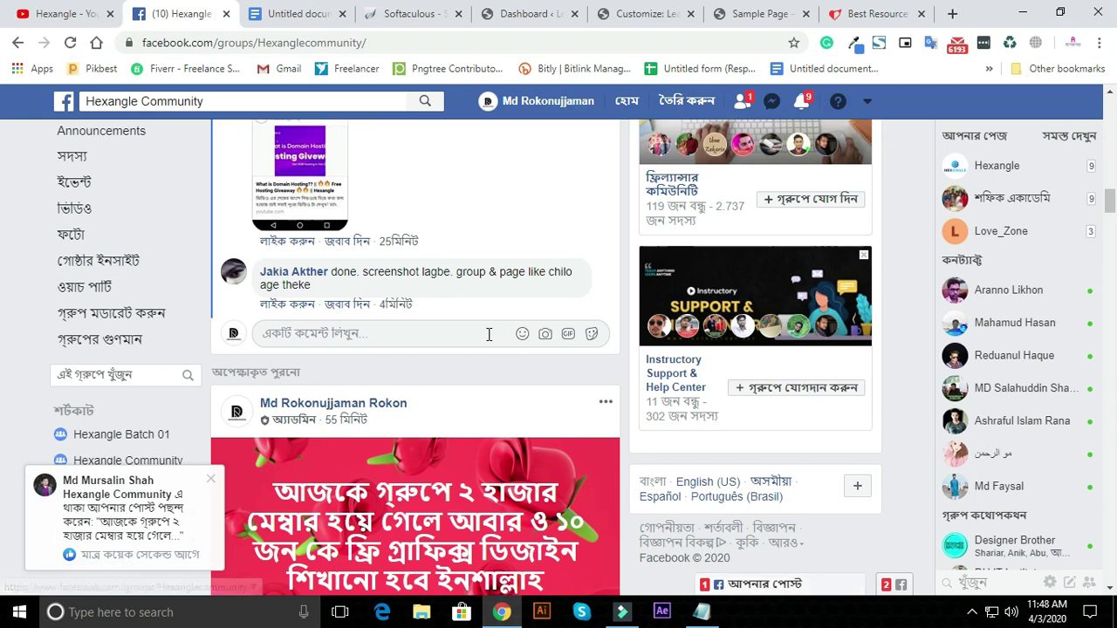
scroll(507, 412, down, 3)
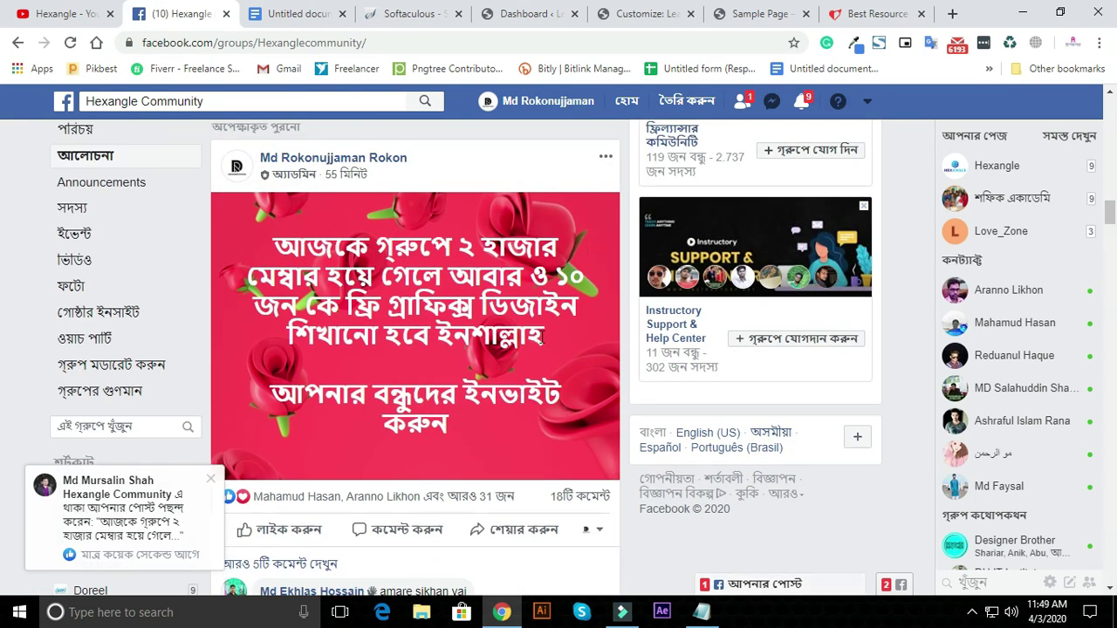
scroll(541, 340, up, 5)
scroll(541, 340, down, 5)
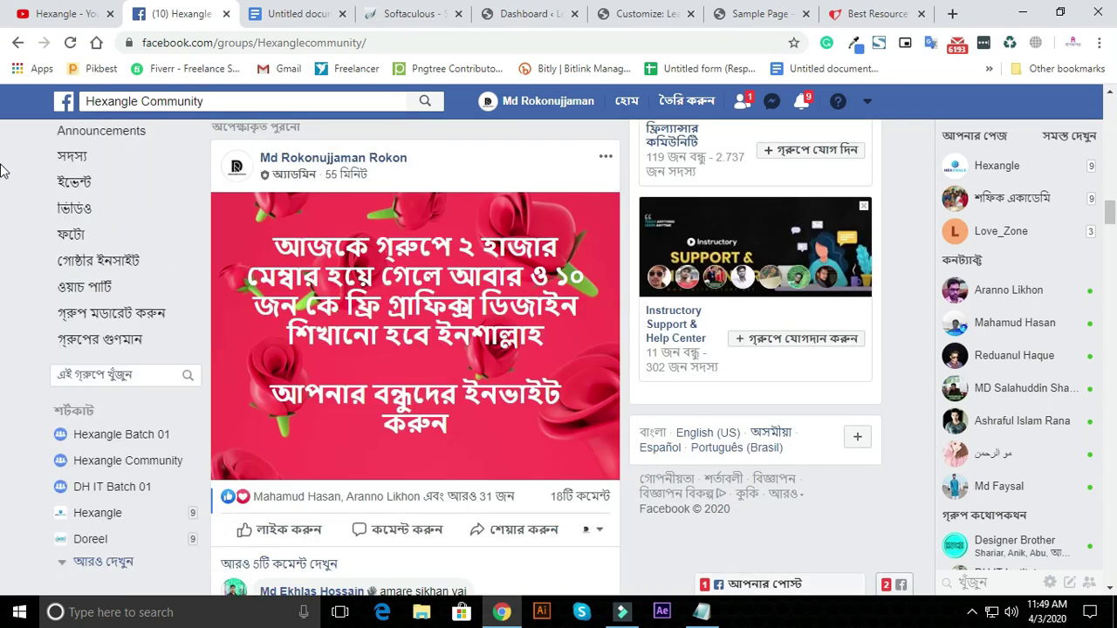
click(602, 12)
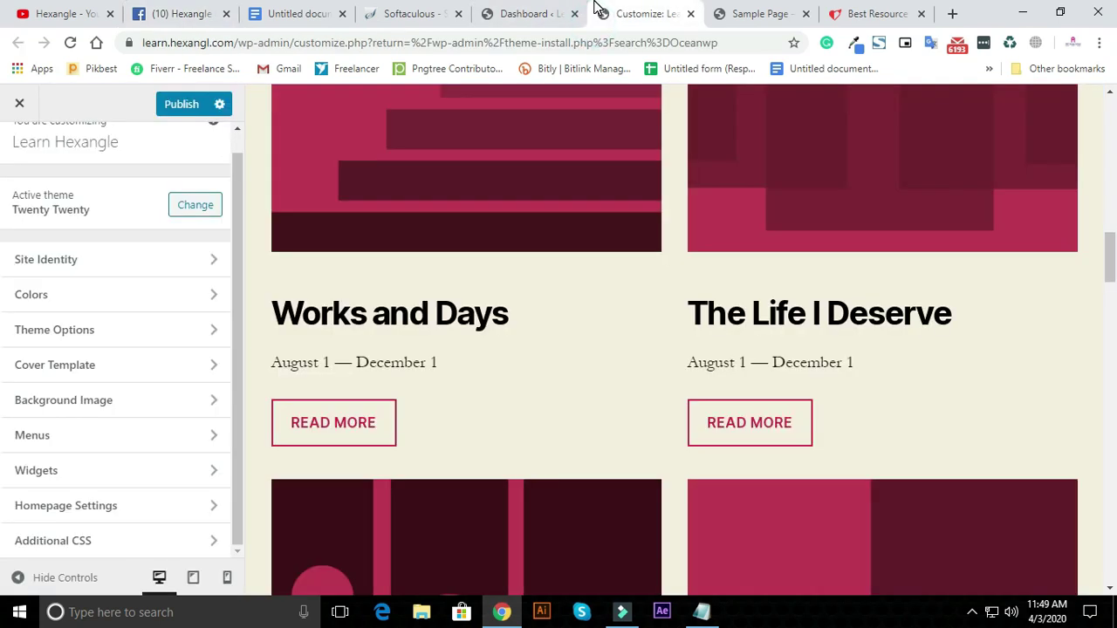